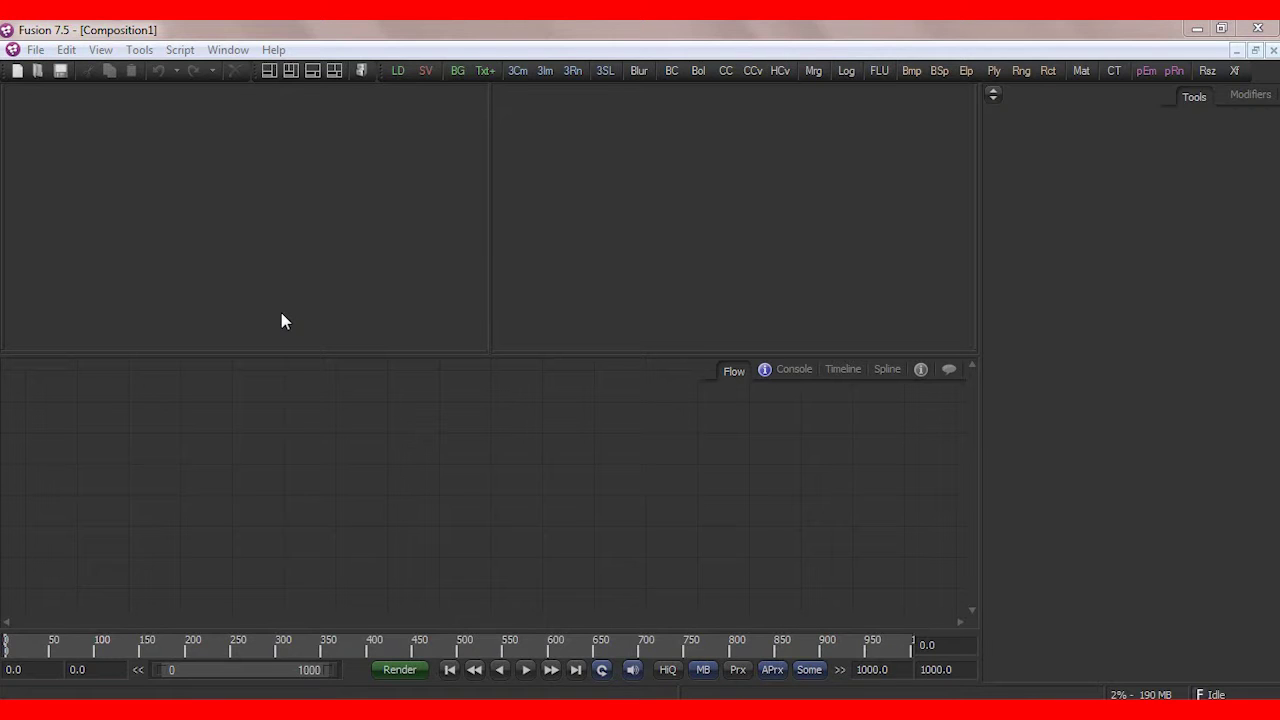
- Open the Resident Evil Gaiden Screen Replacement comp
click(35, 50)
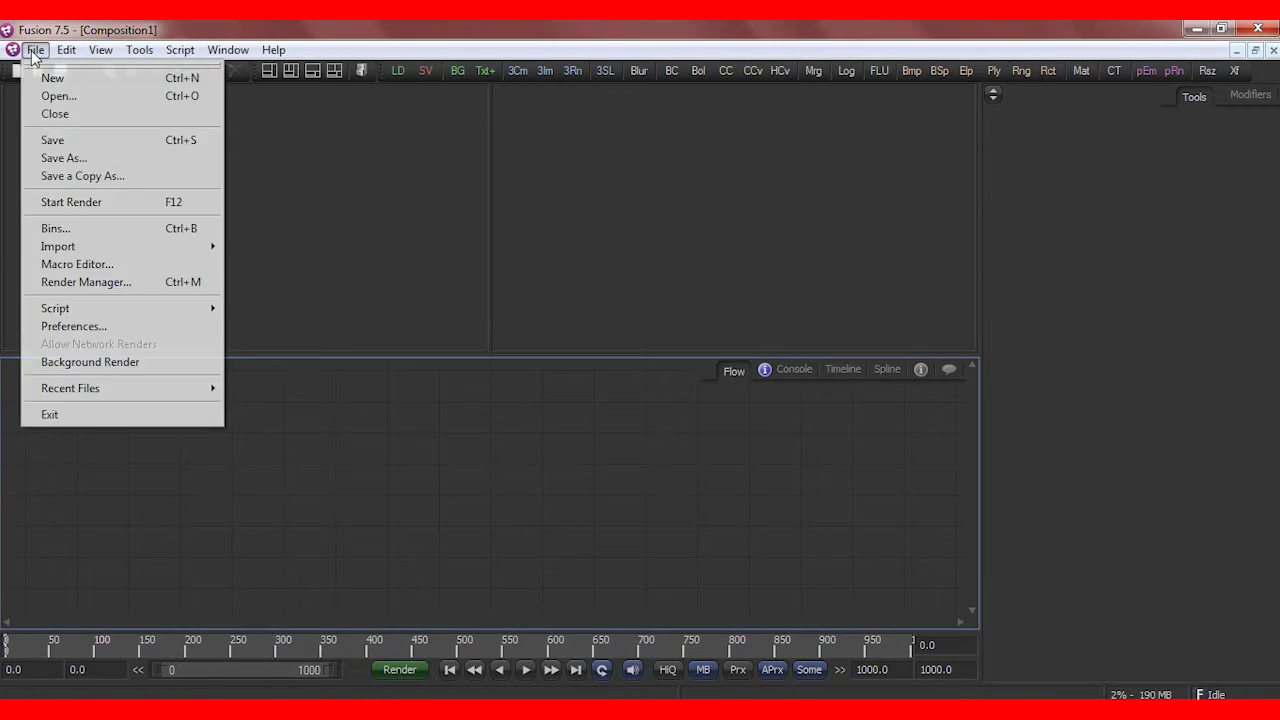
click(88, 95)
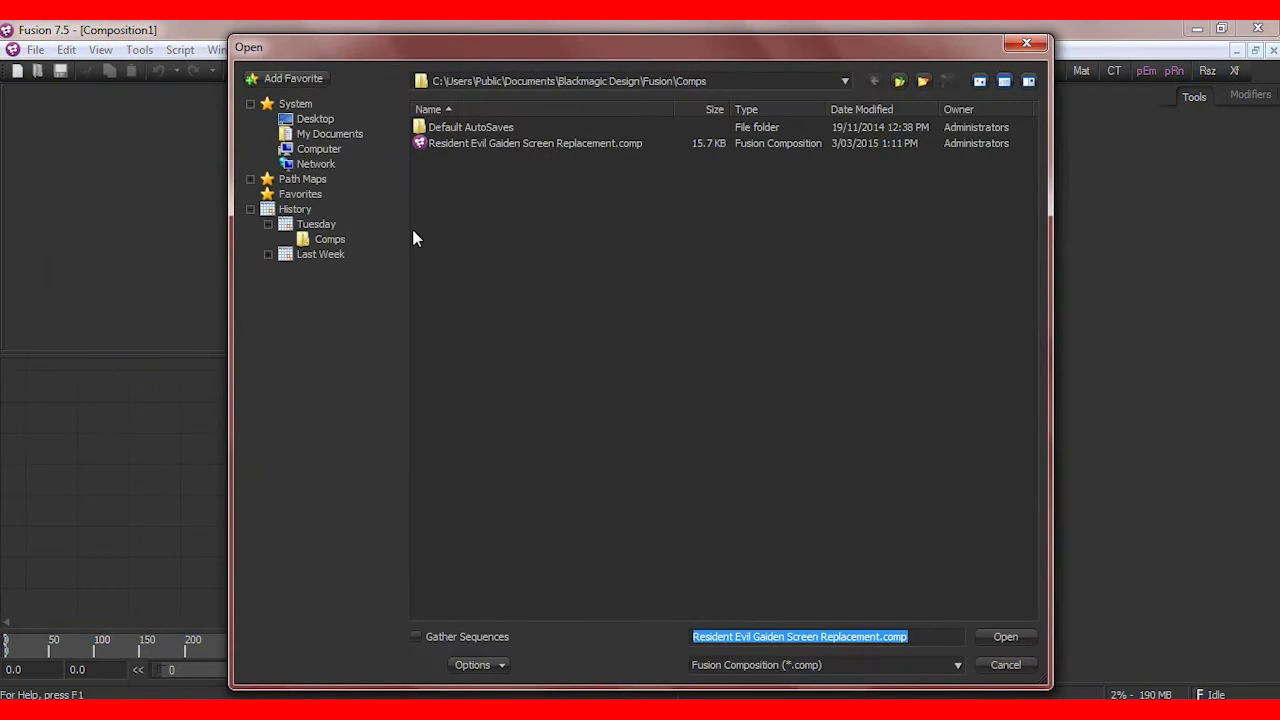
double_click(516, 146)
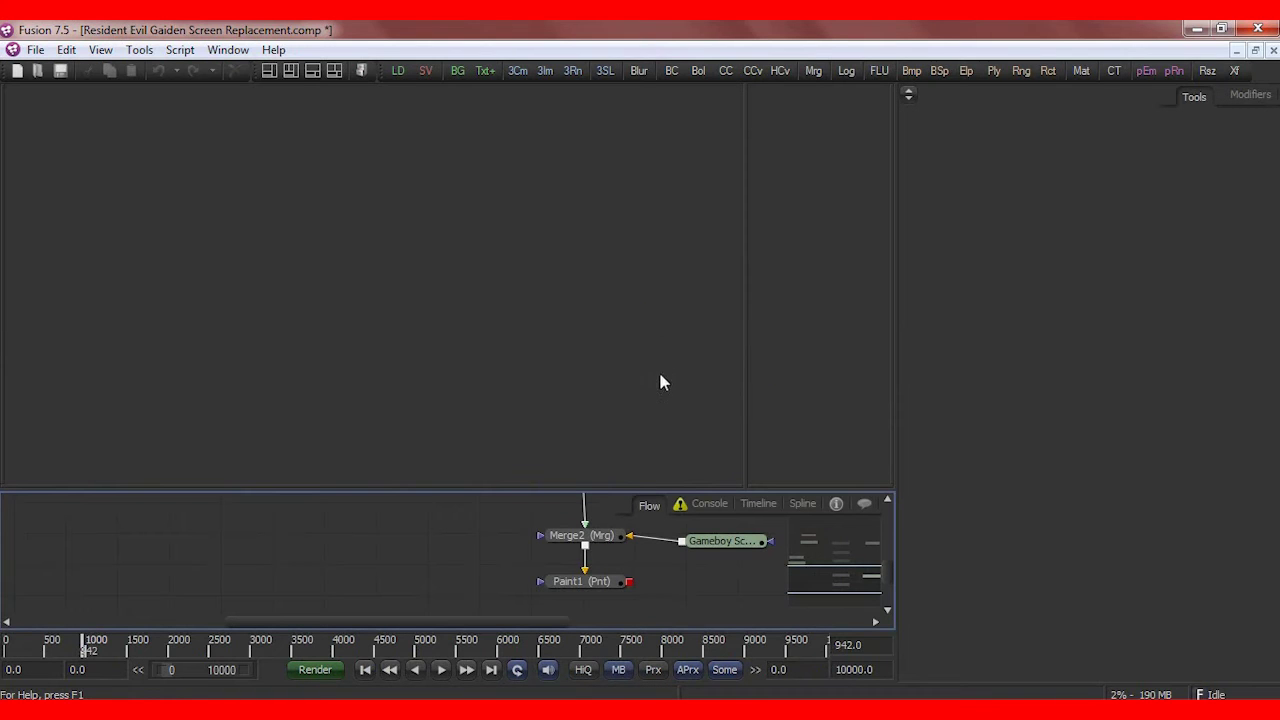
- Enlarge the Flow panel and connect Merge2's output into Paint1
drag(569, 489, 583, 377)
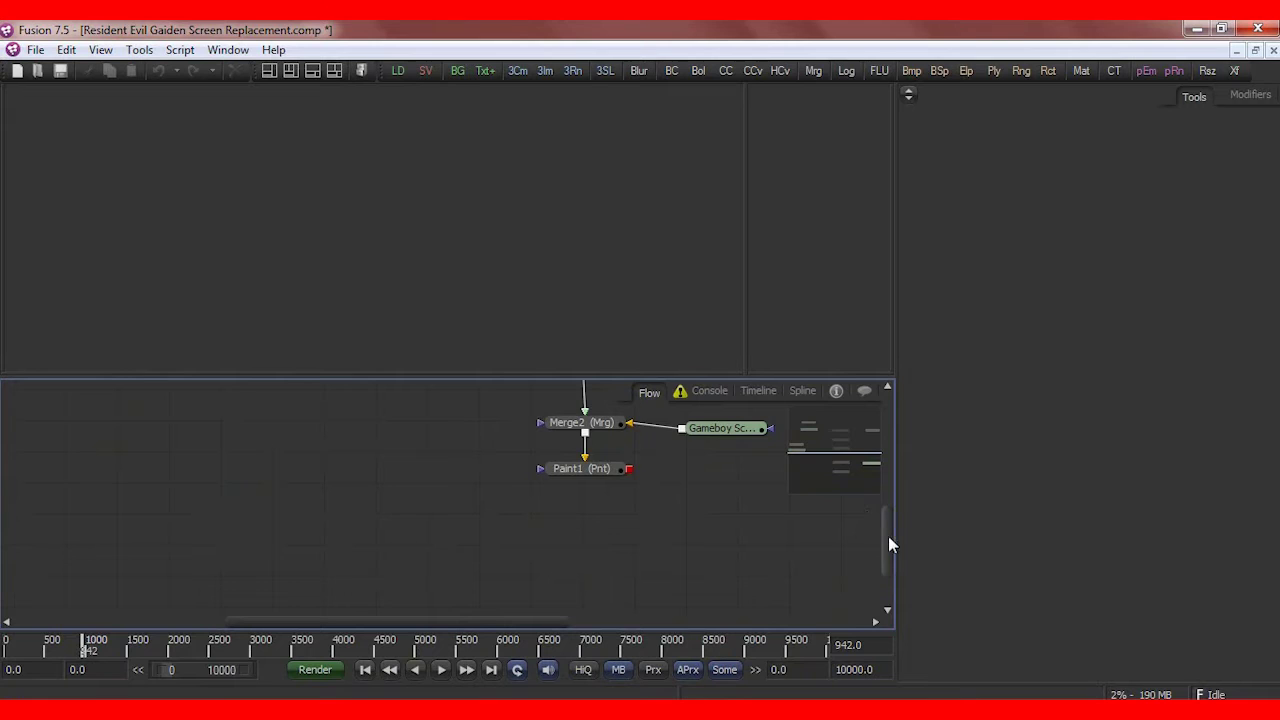
drag(888, 536, 1003, 509)
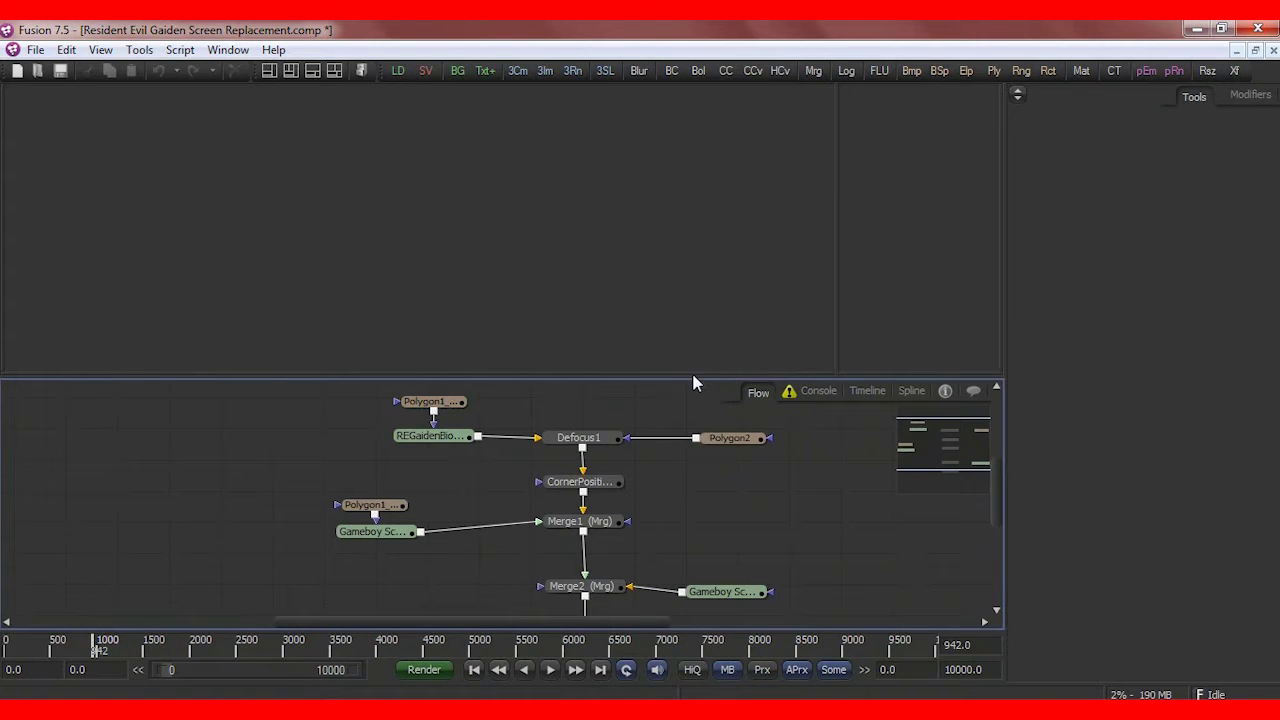
drag(690, 380, 687, 326)
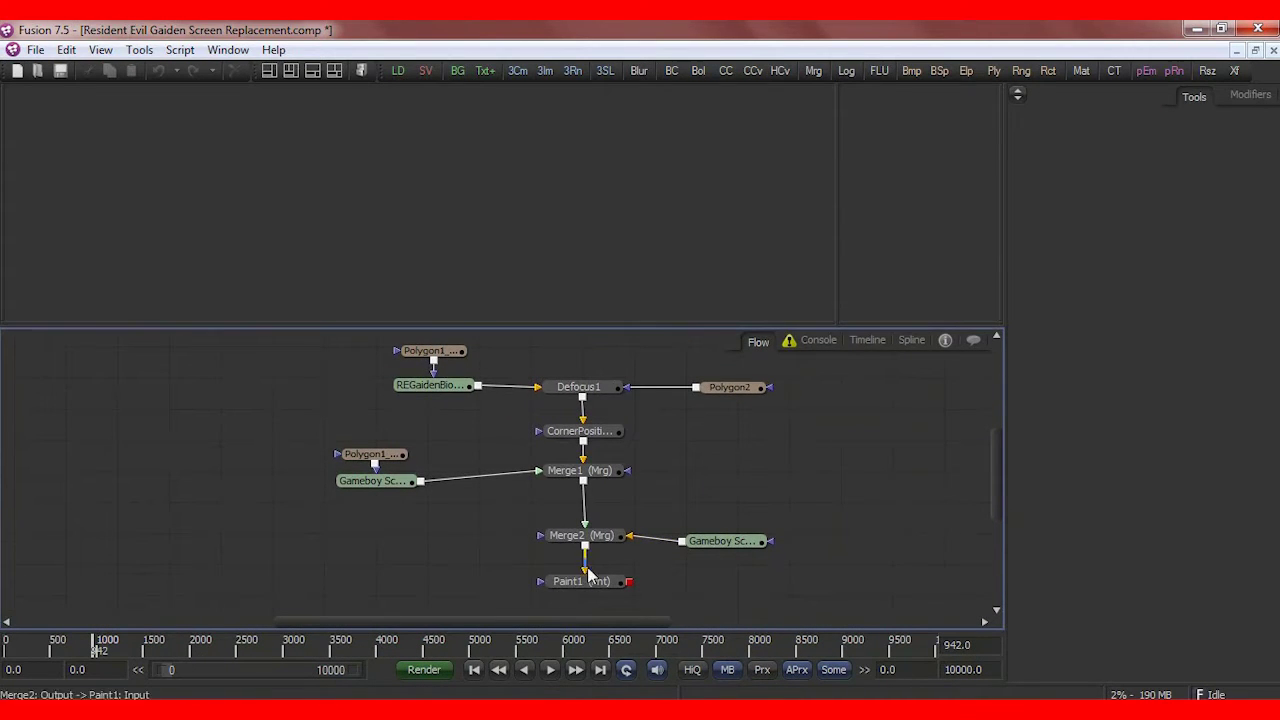
drag(585, 546, 587, 573)
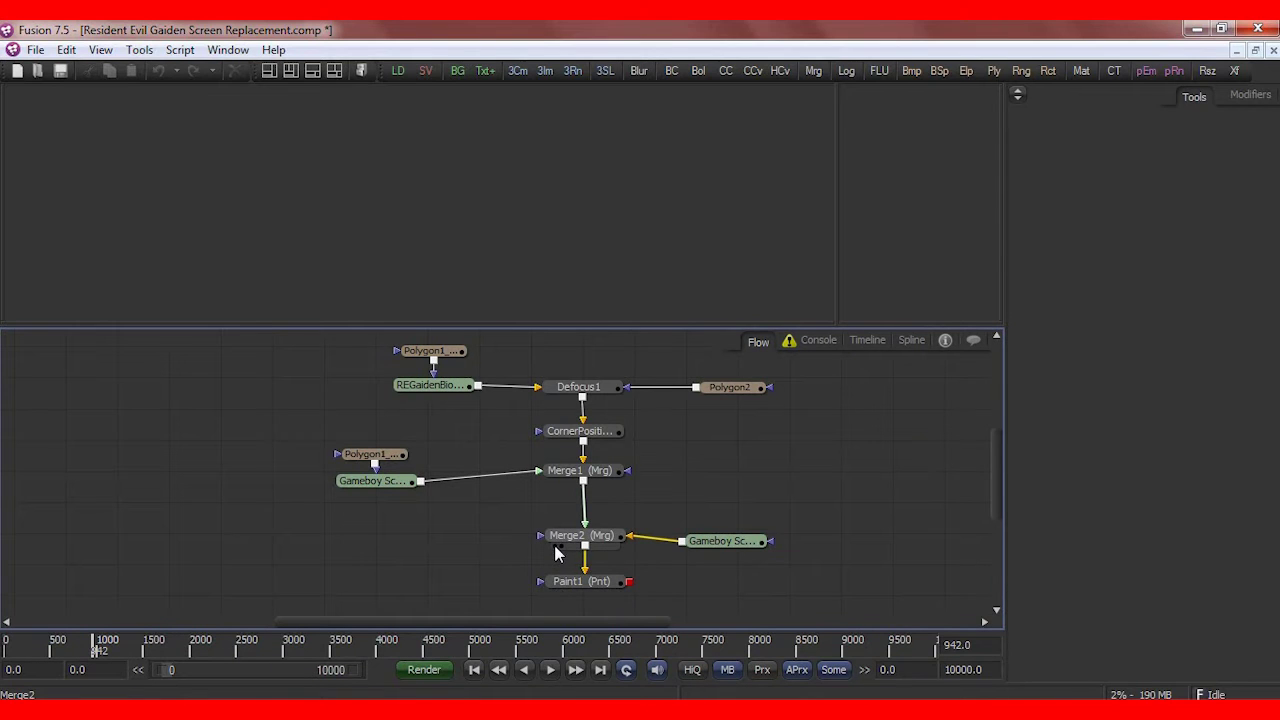
- Preview Merge2 and CornerPositioner1 in the left viewer, zooming to 25% then back to Fit
click(556, 549)
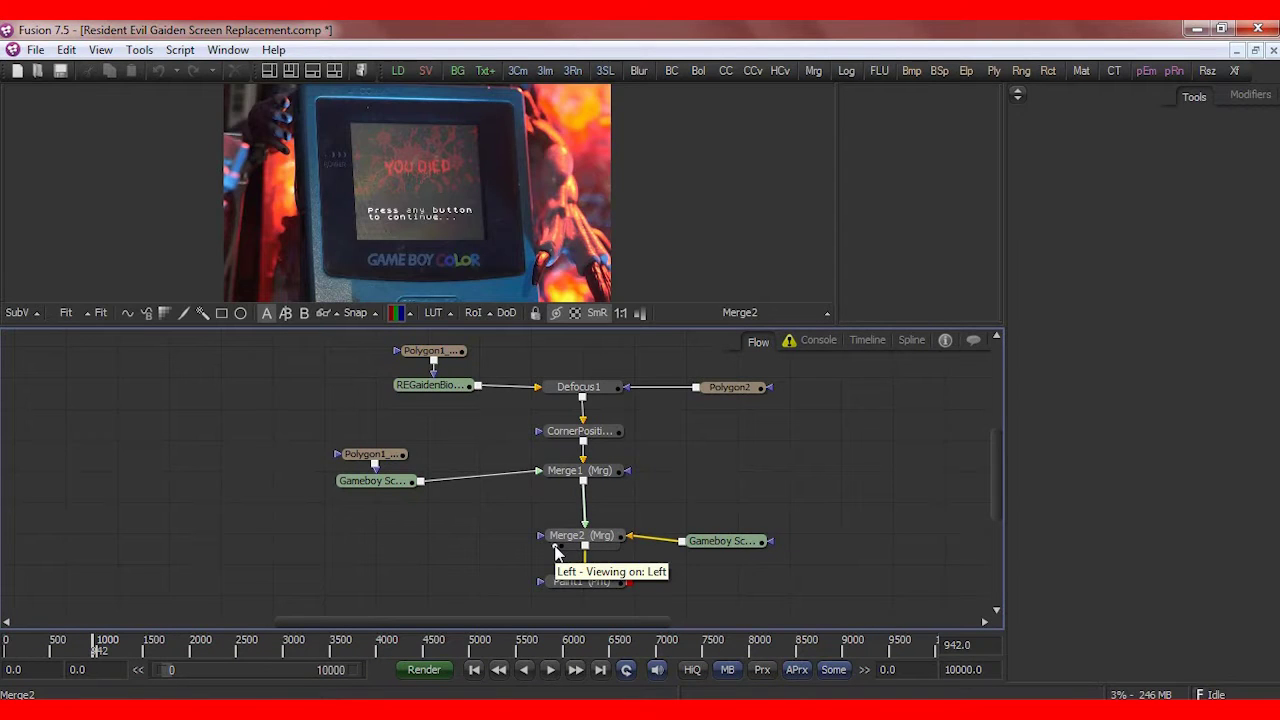
drag(531, 328, 531, 341)
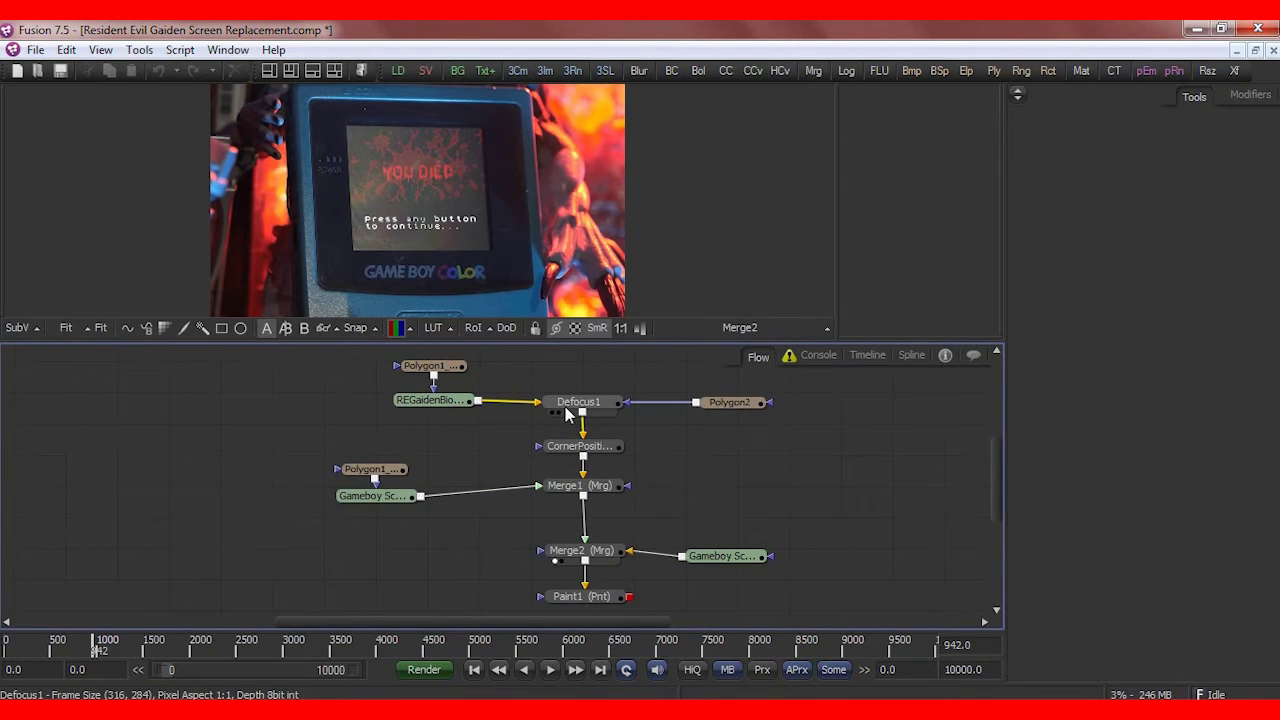
click(555, 460)
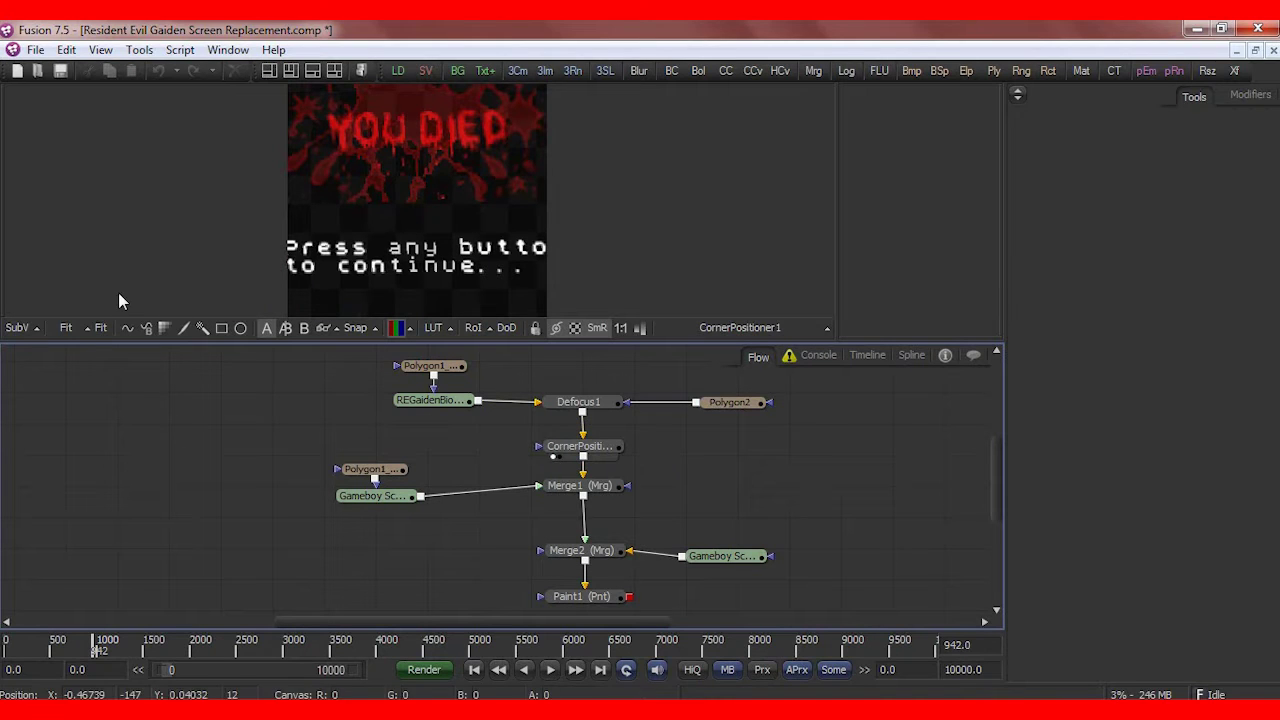
click(72, 327)
click(95, 215)
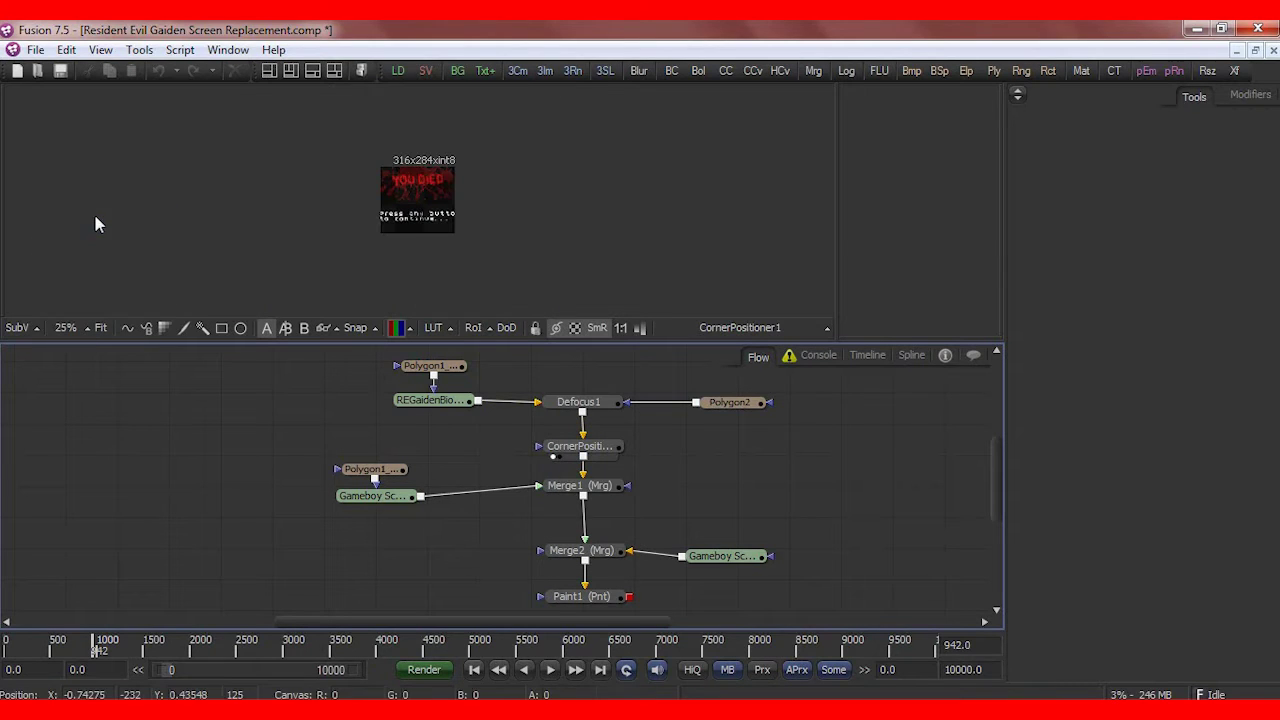
click(101, 327)
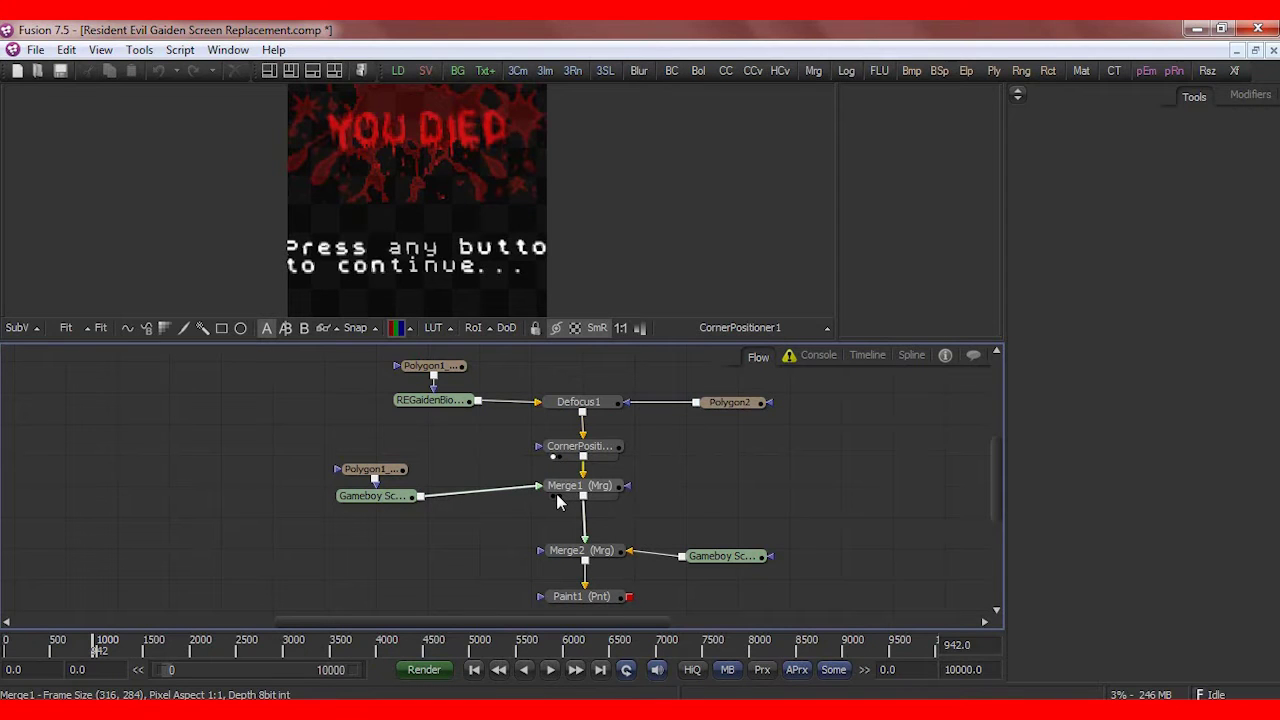
- Show Merge1 in a widened right viewer and Merge2's composite in the left viewer
key(2)
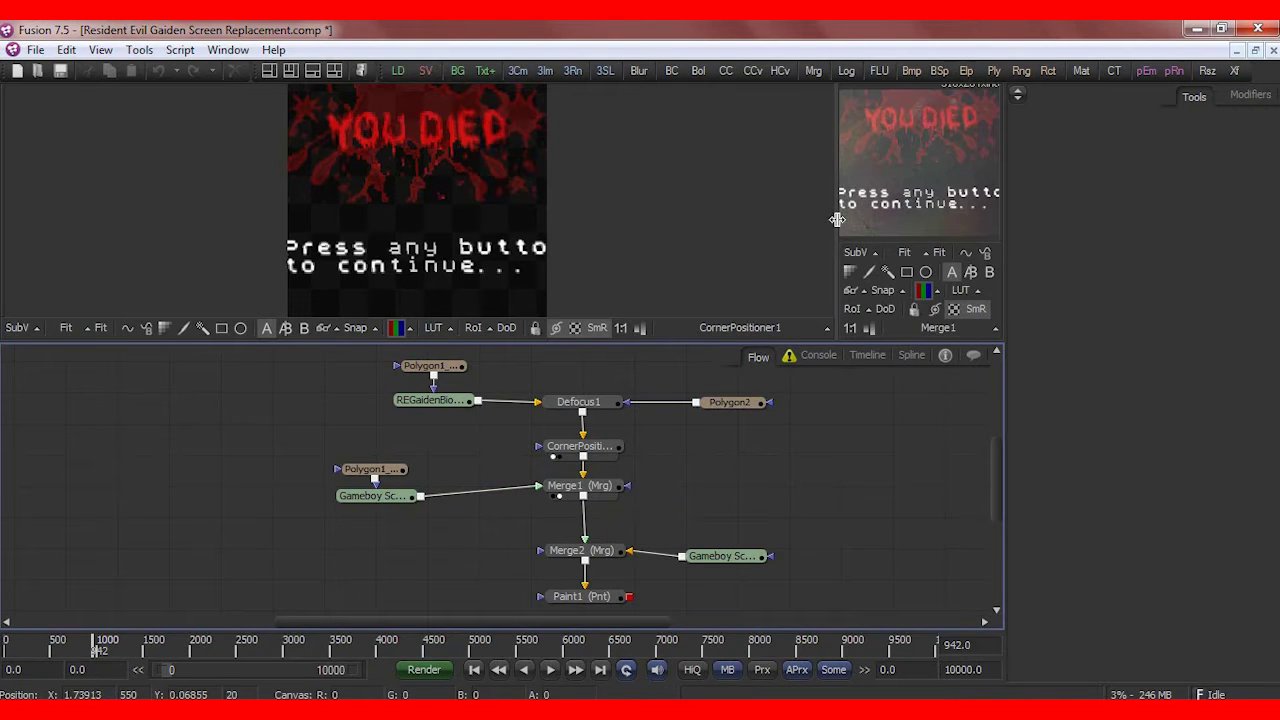
drag(838, 220, 581, 208)
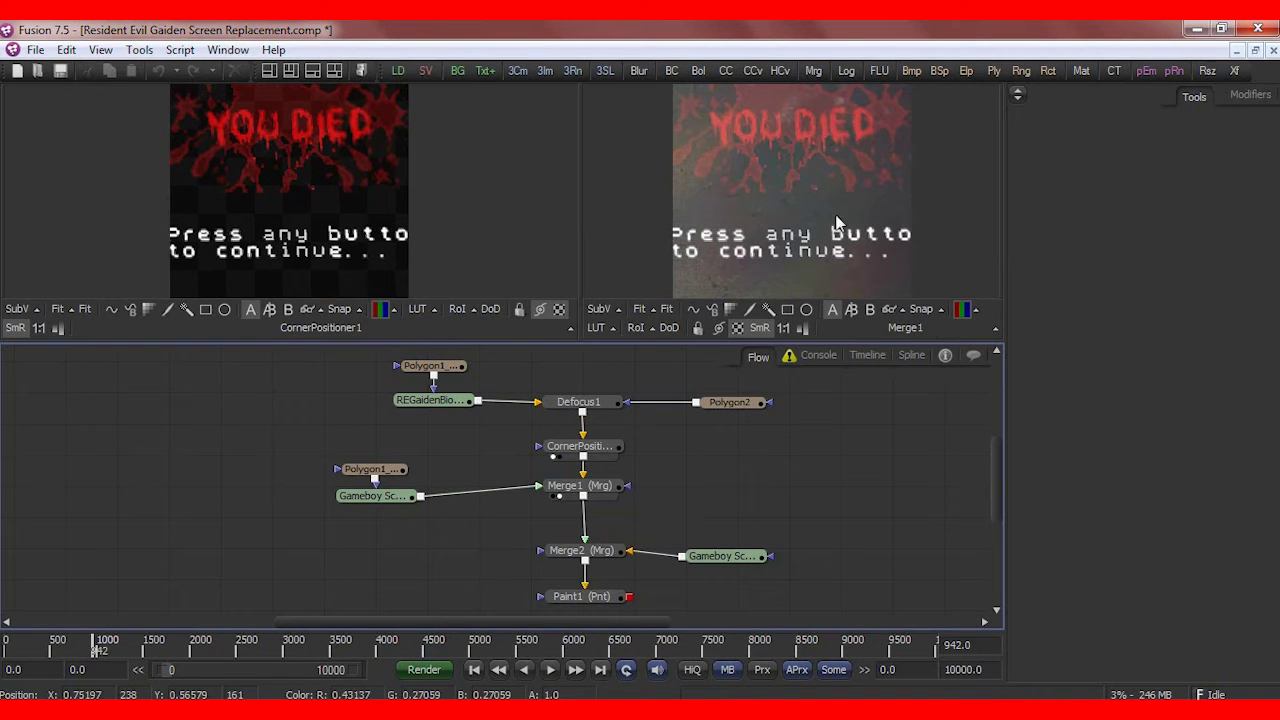
click(596, 548)
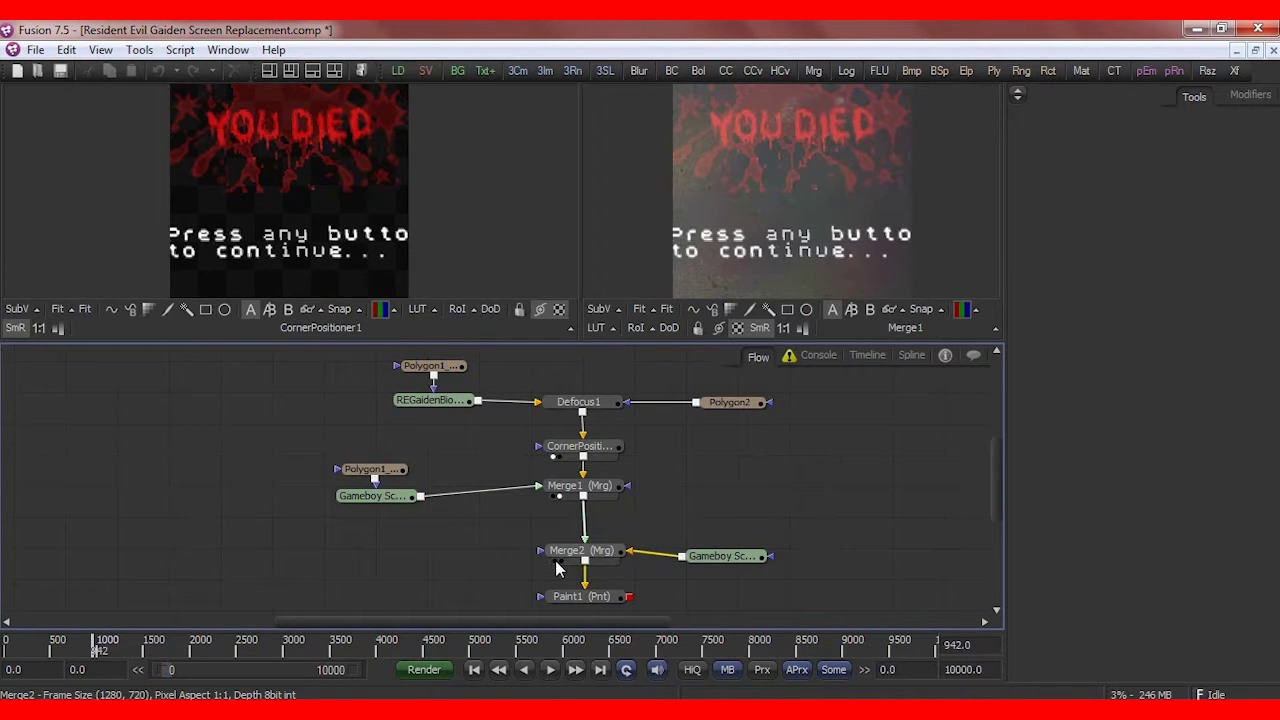
key(1)
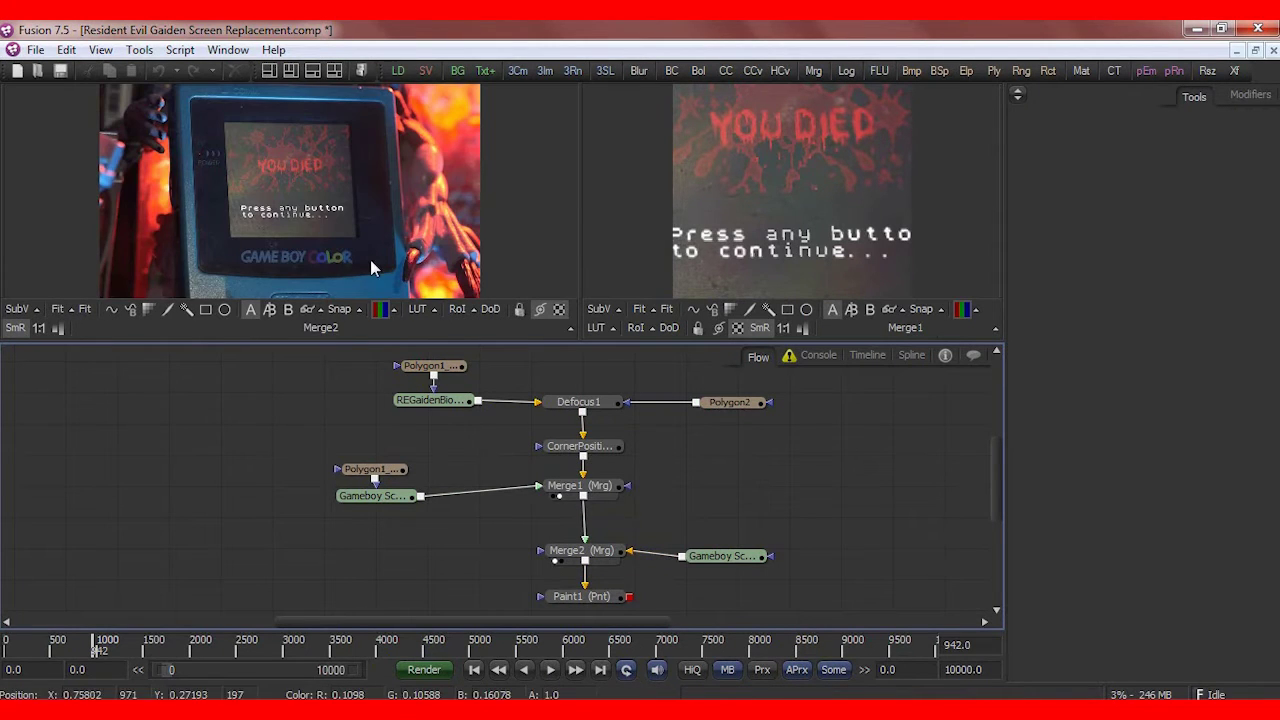
- View Paint1's output, the Game Boy Color composite with the 'YOU DIED' screen, on the left
click(555, 607)
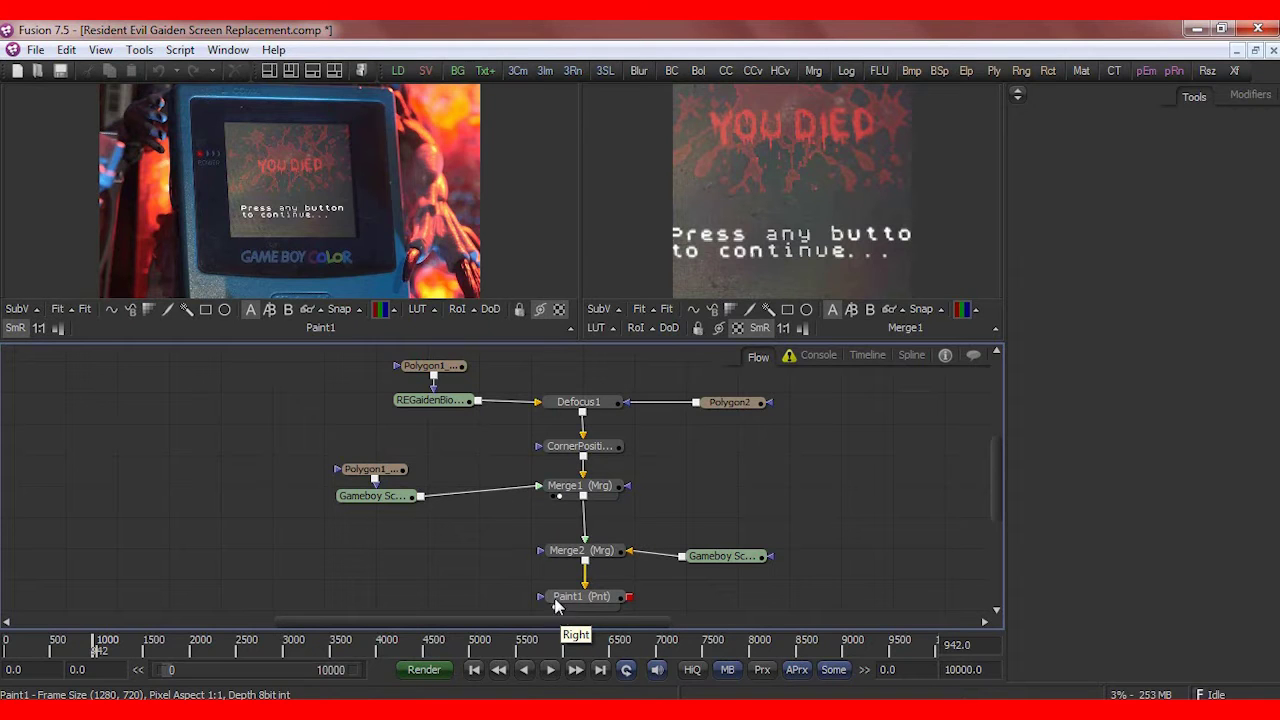
mouse_move(435, 370)
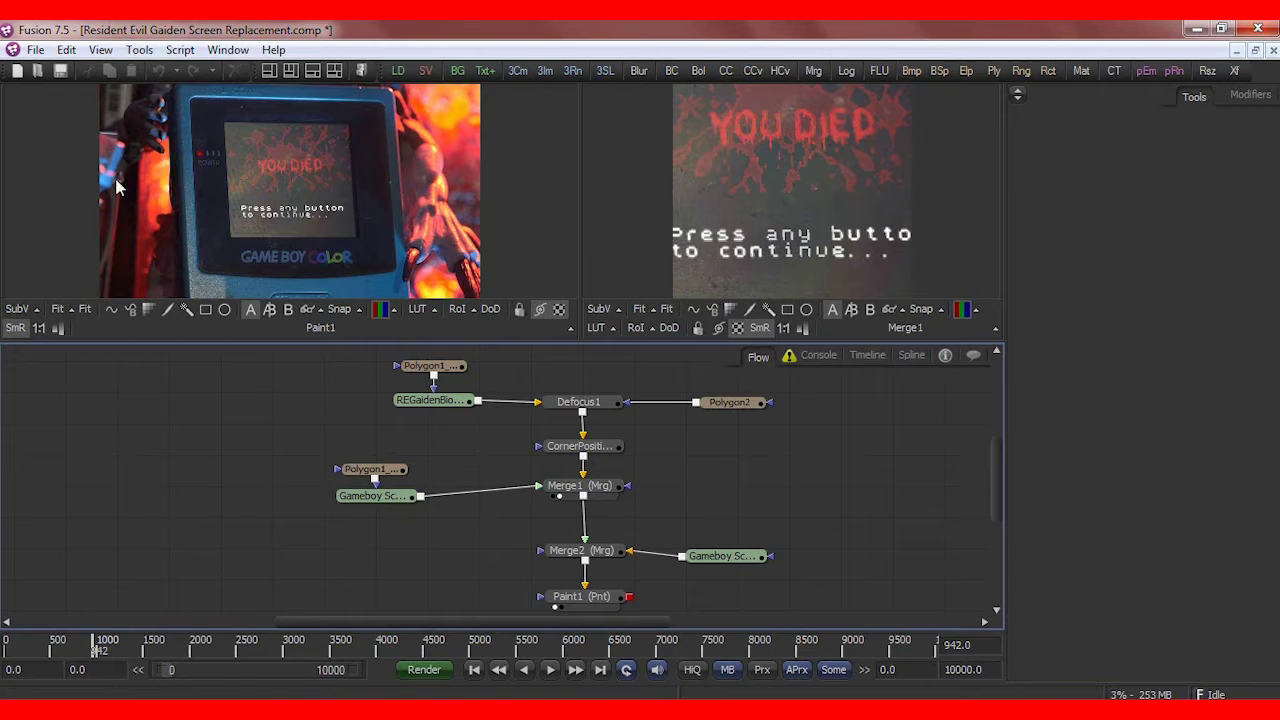
- Add a Loader node reading BioHazard Gaiden August 2023.avi from Tools > I/O
click(139, 50)
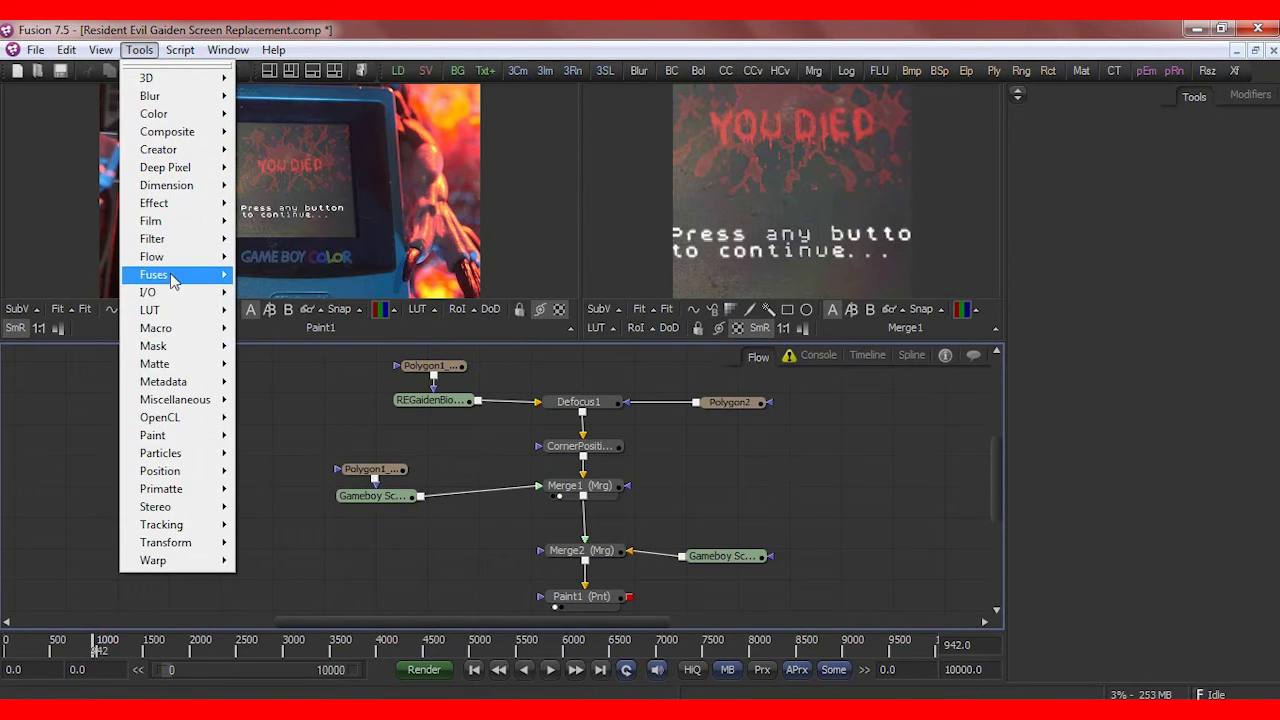
mouse_move(196, 302)
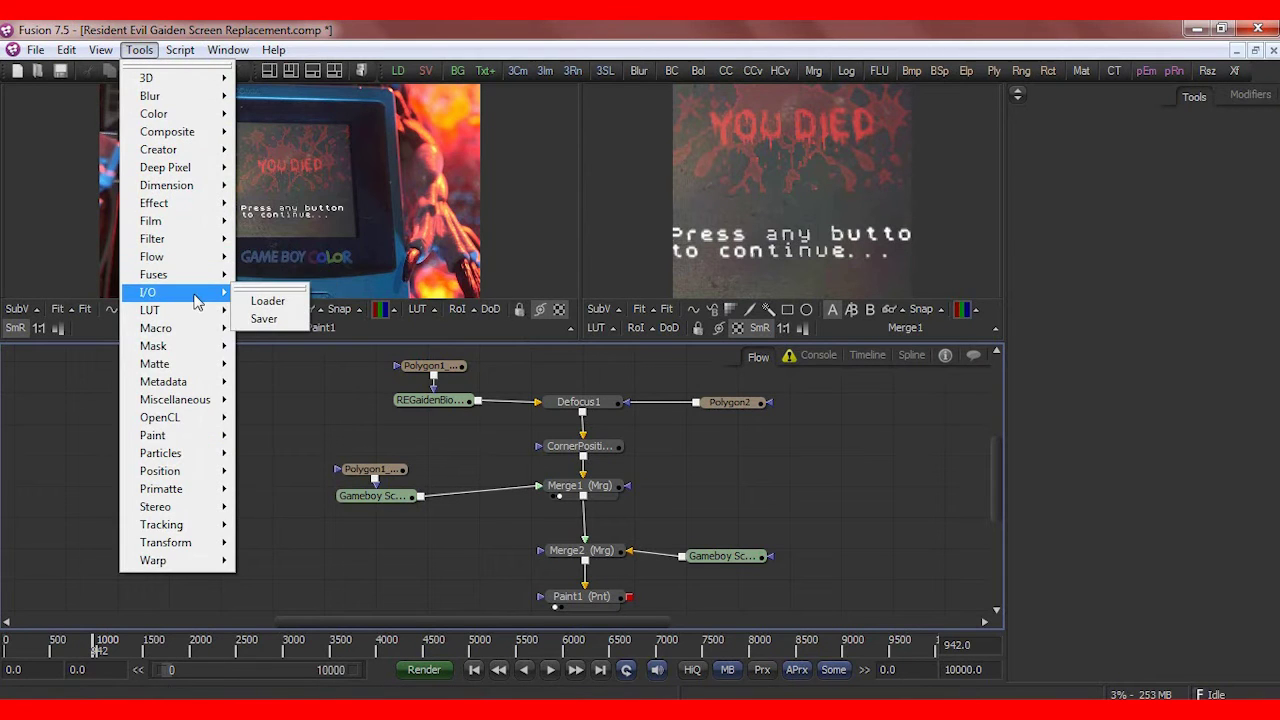
click(276, 304)
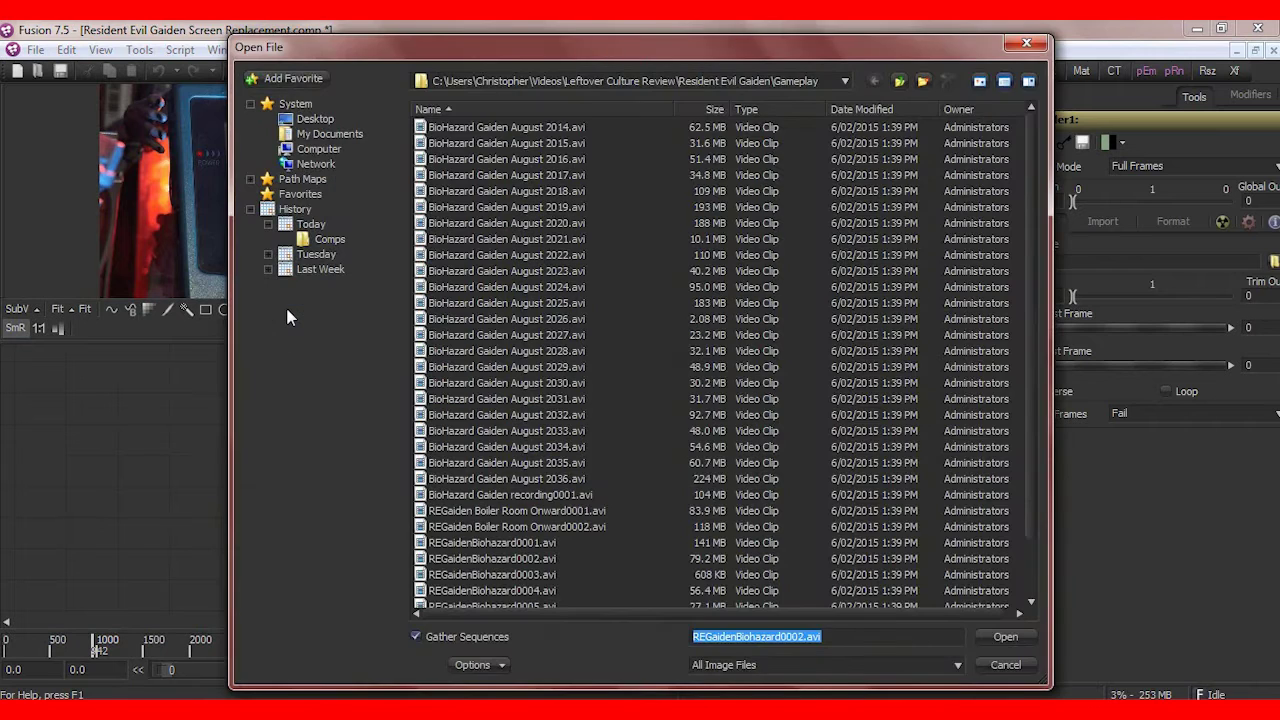
click(479, 267)
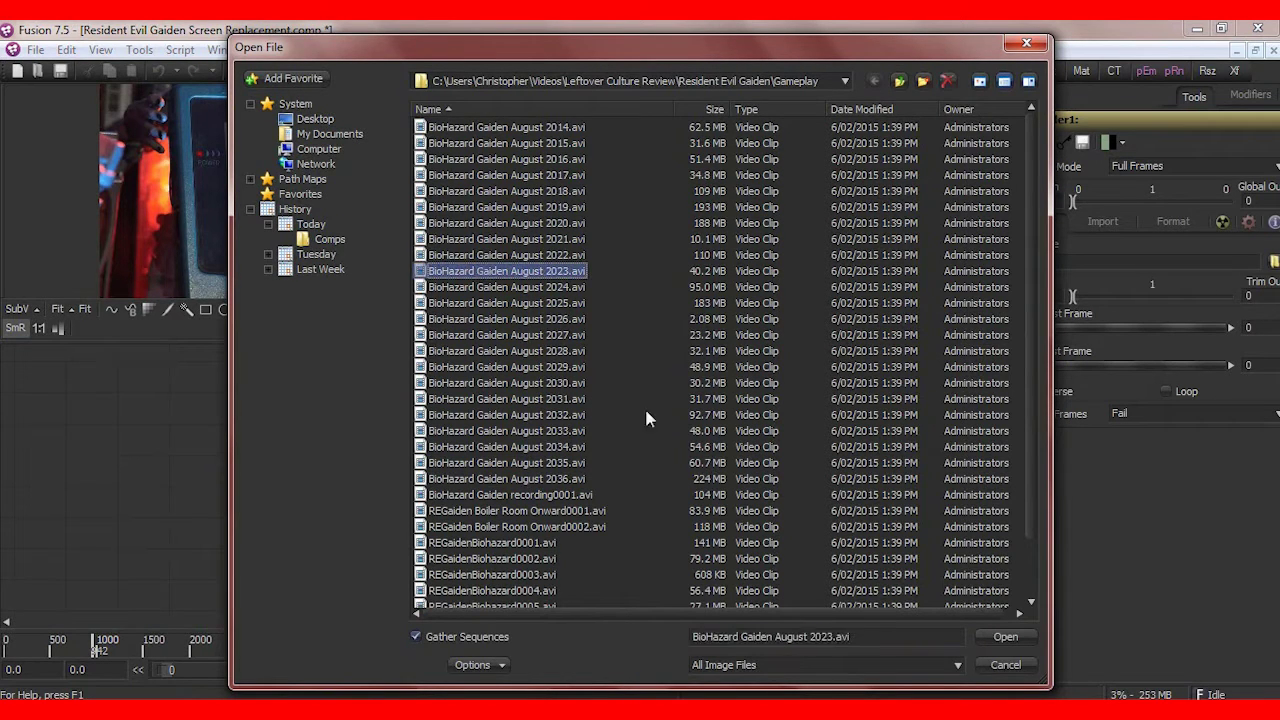
click(1006, 638)
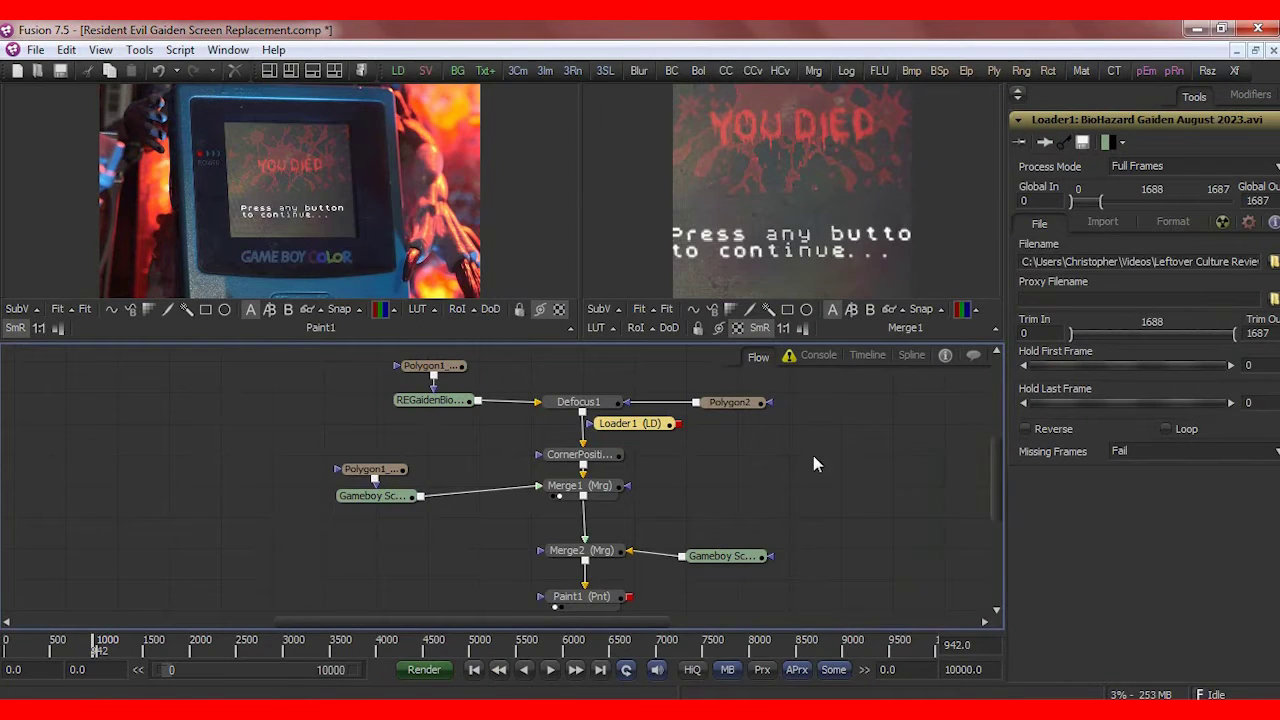
- Move the BioHazard Gaiden loader to the left, check its file path, and preview its footage on the right
drag(643, 433, 279, 410)
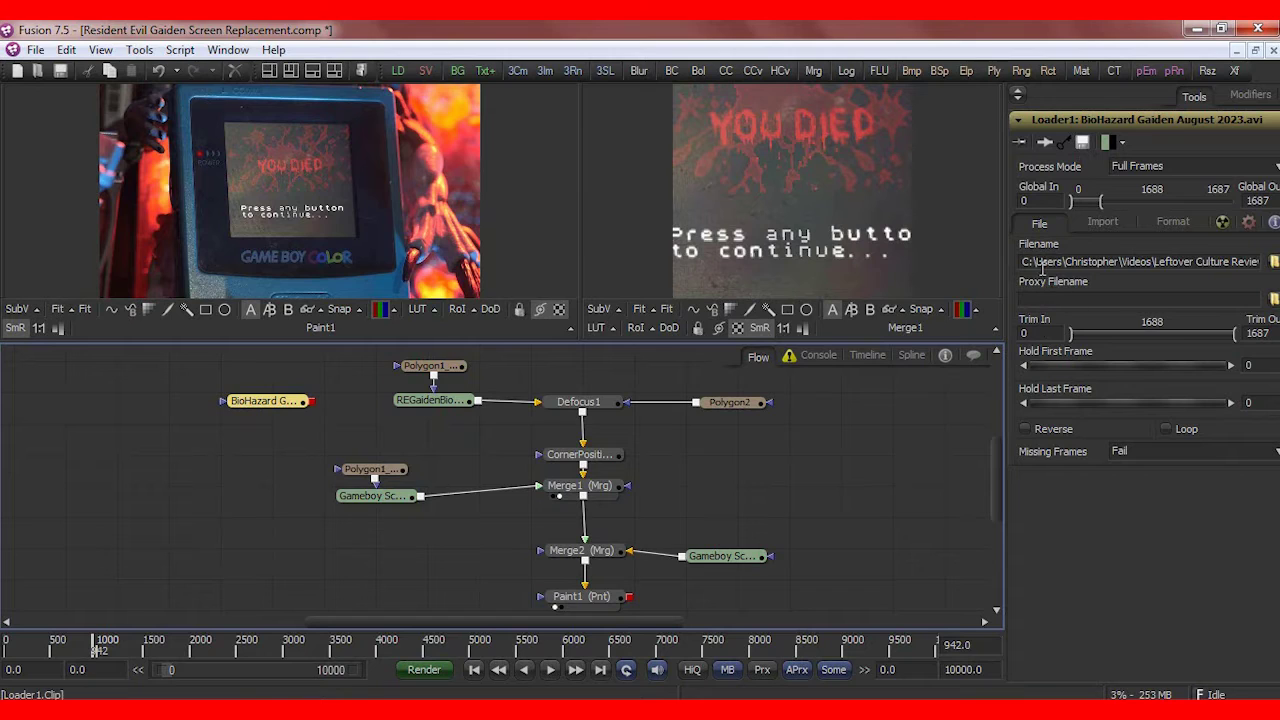
click(1253, 265)
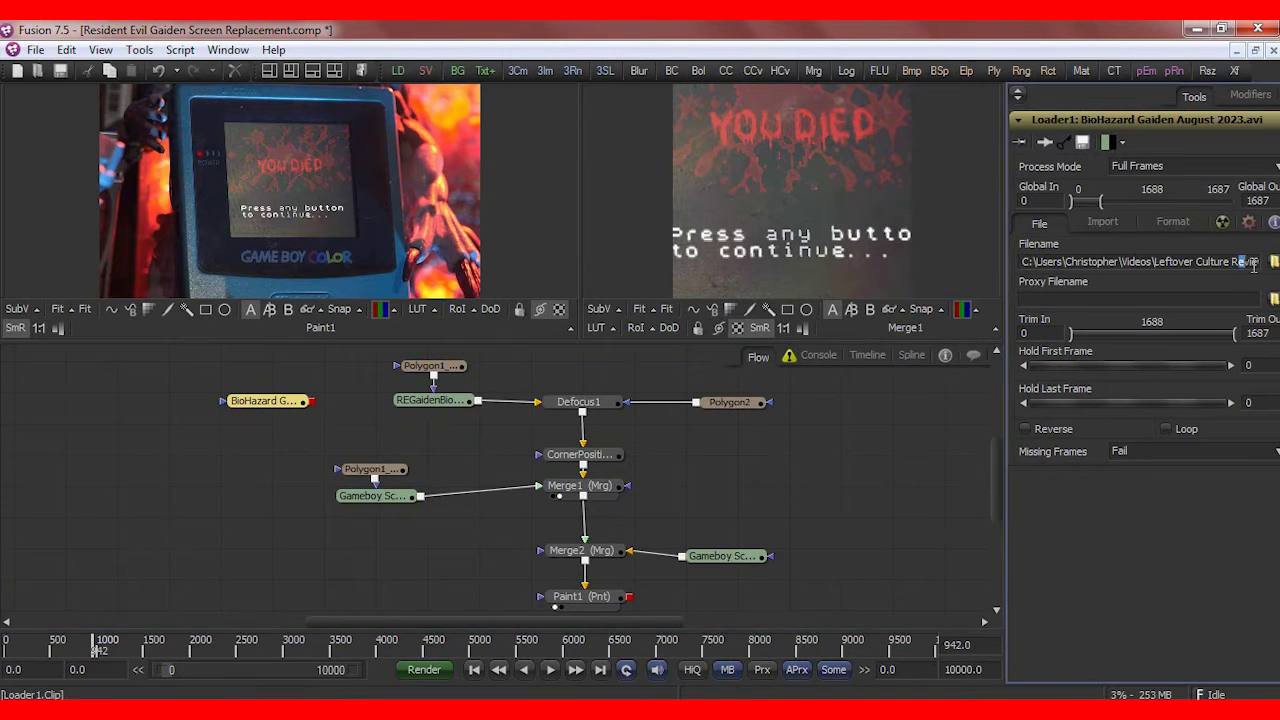
key(ctrl+a)
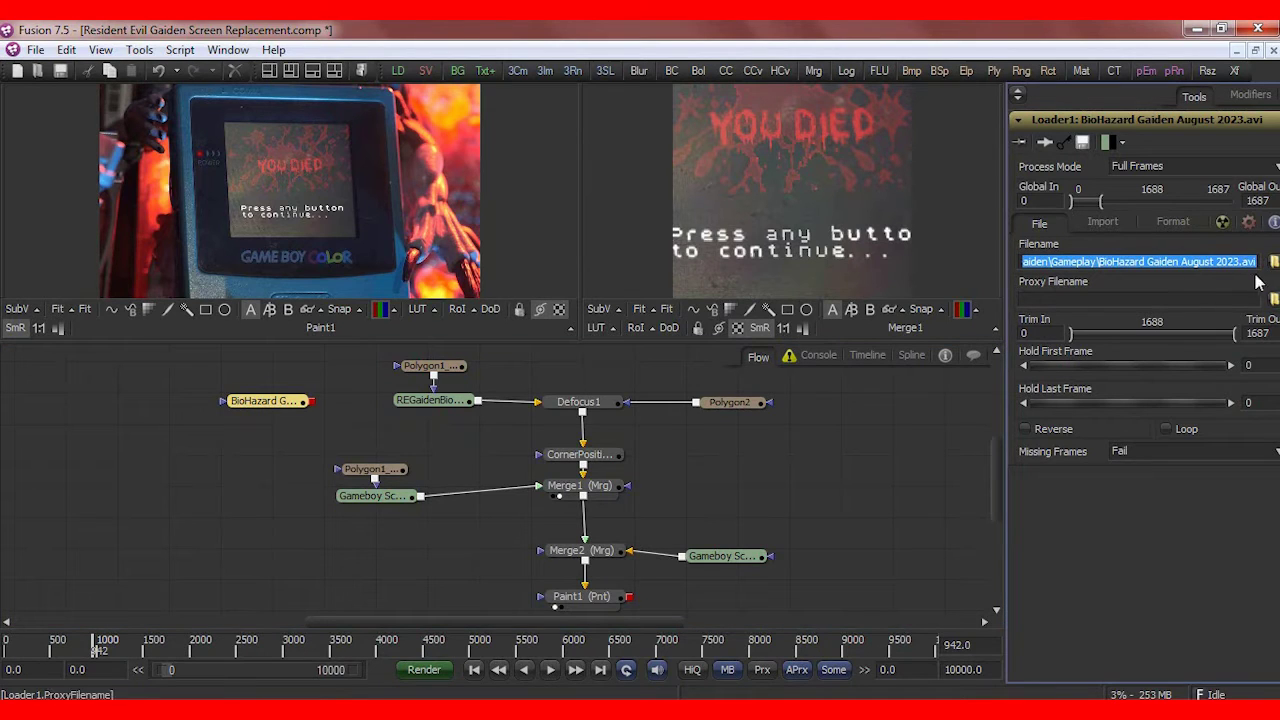
click(240, 410)
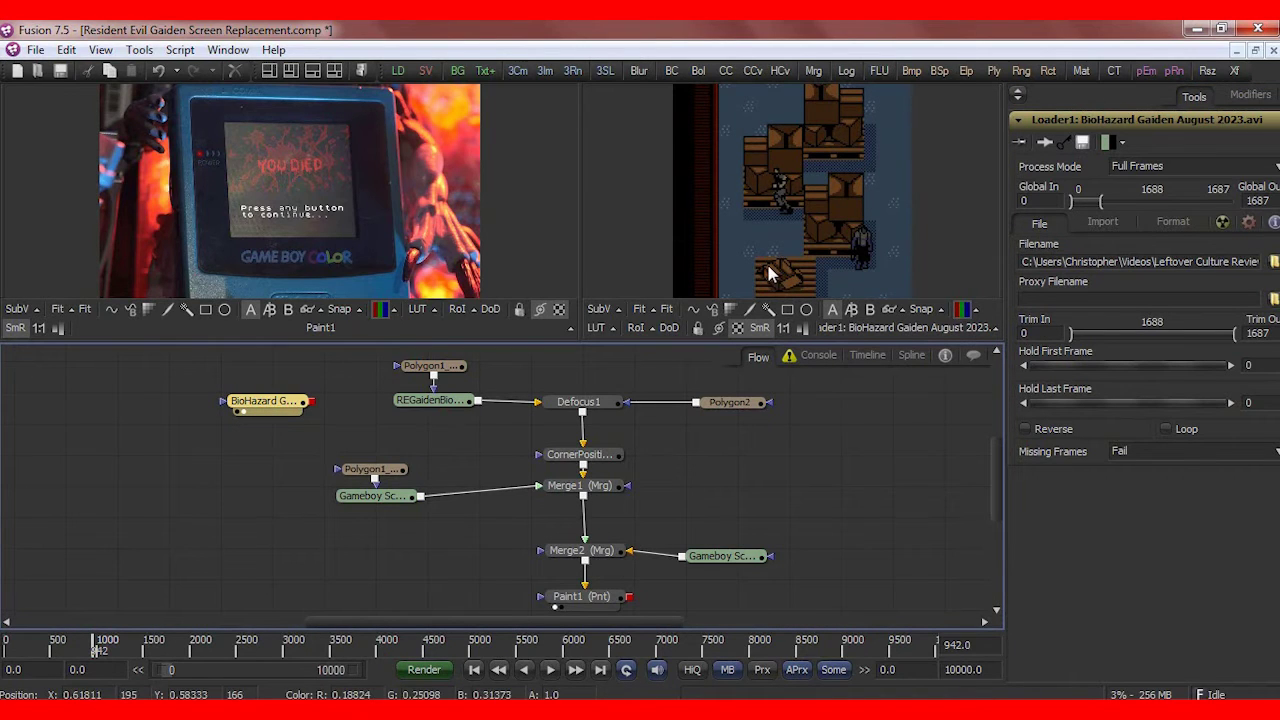
mouse_move(100, 648)
mouse_down()
mouse_move(112, 652)
mouse_move(91, 646)
mouse_up()
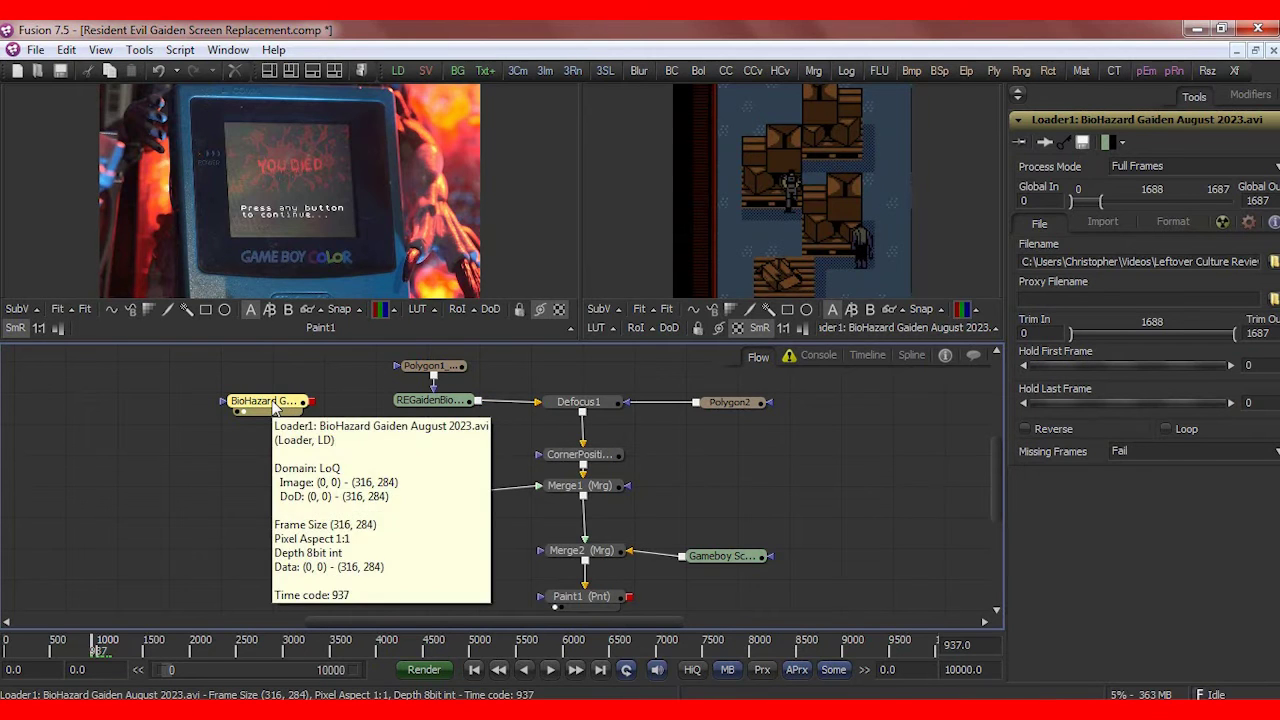
drag(275, 405, 266, 410)
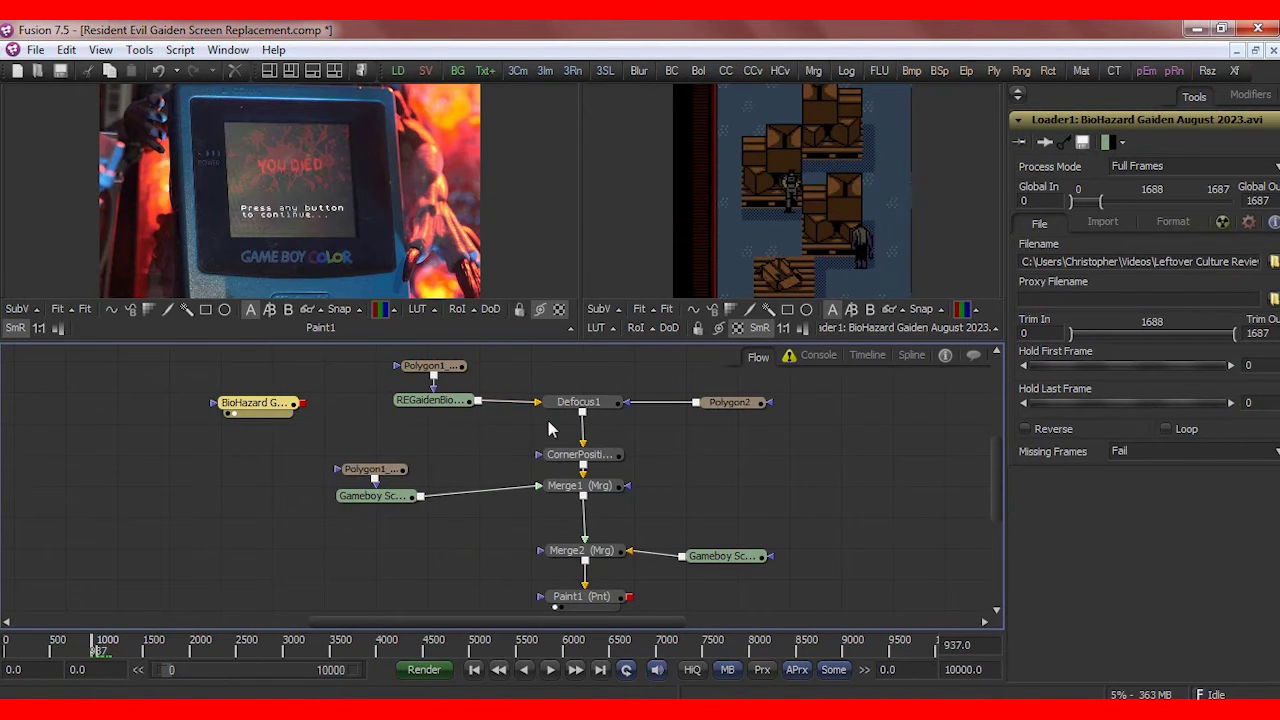
mouse_move(602, 465)
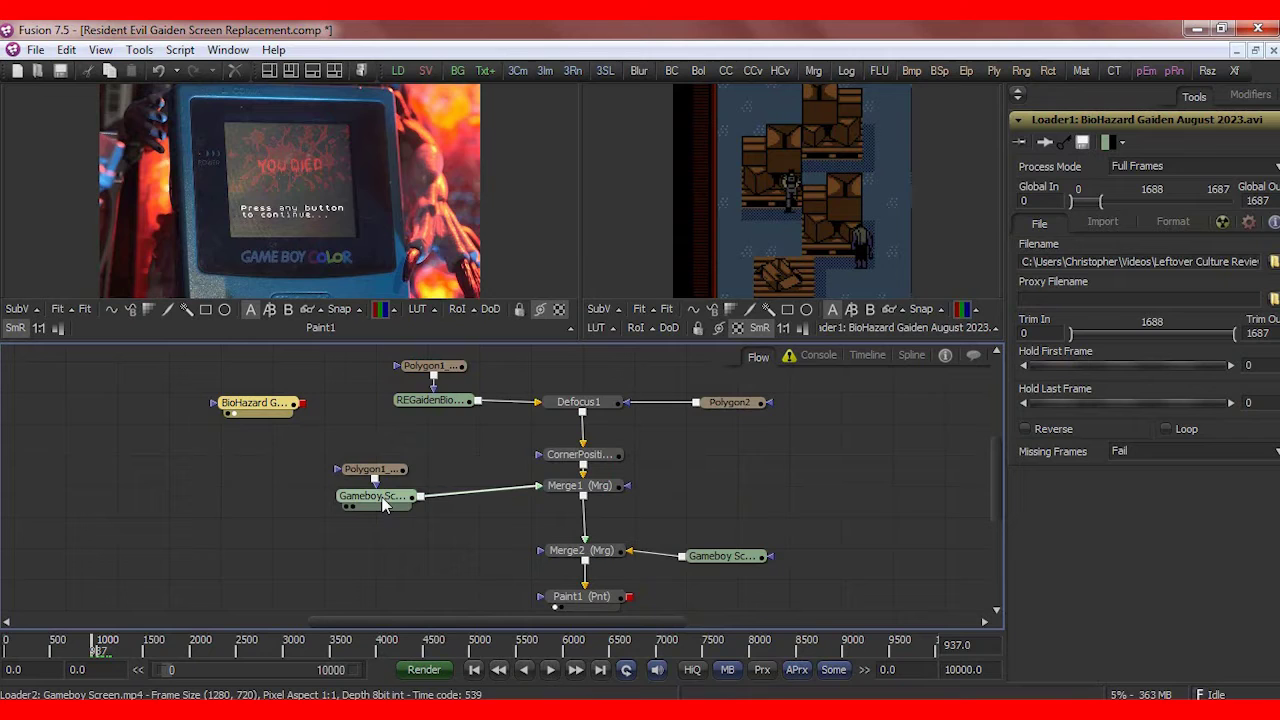
- Put the REGaidenBiohazard0002 footage in the left viewer and the Gameboy Screen clip in the right
click(345, 506)
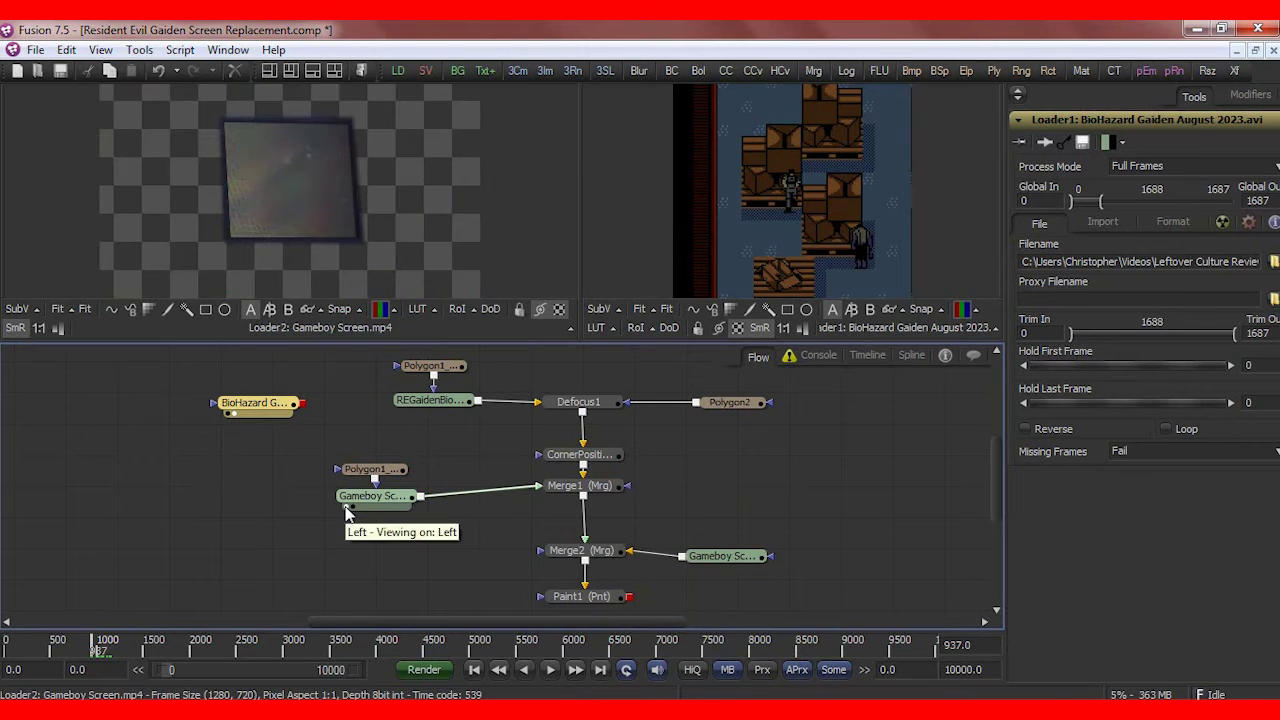
click(345, 508)
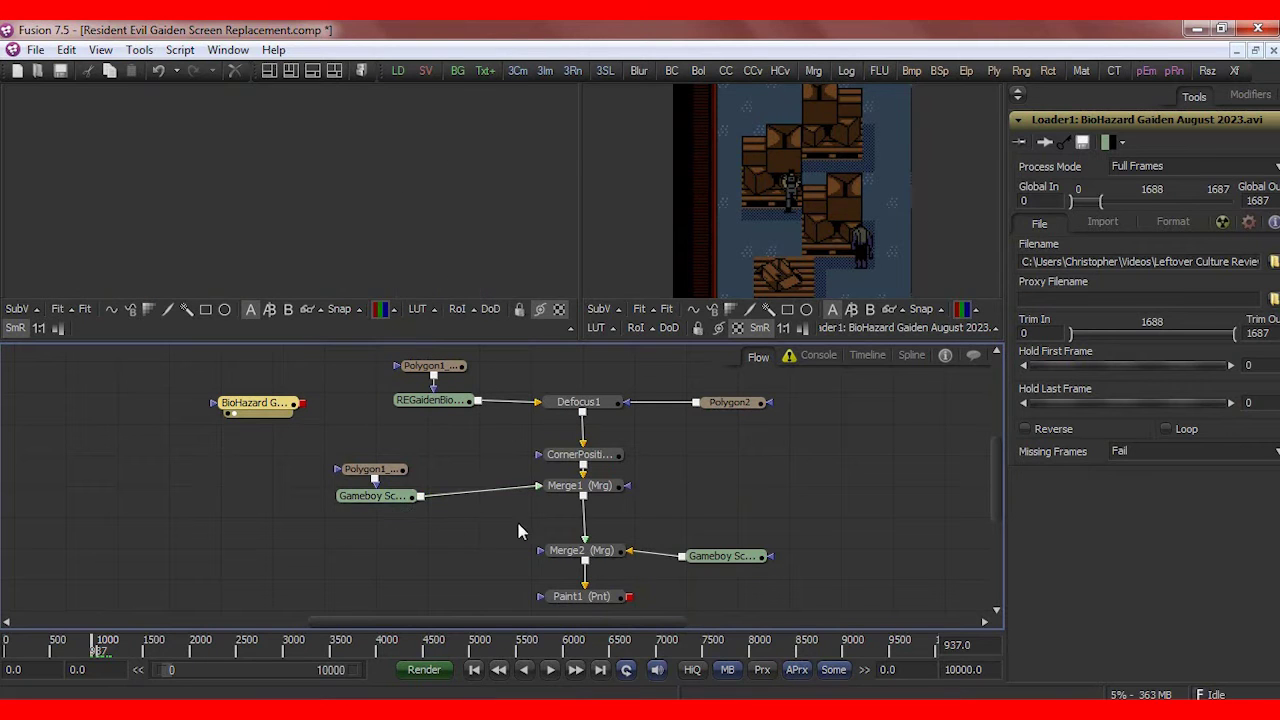
click(697, 567)
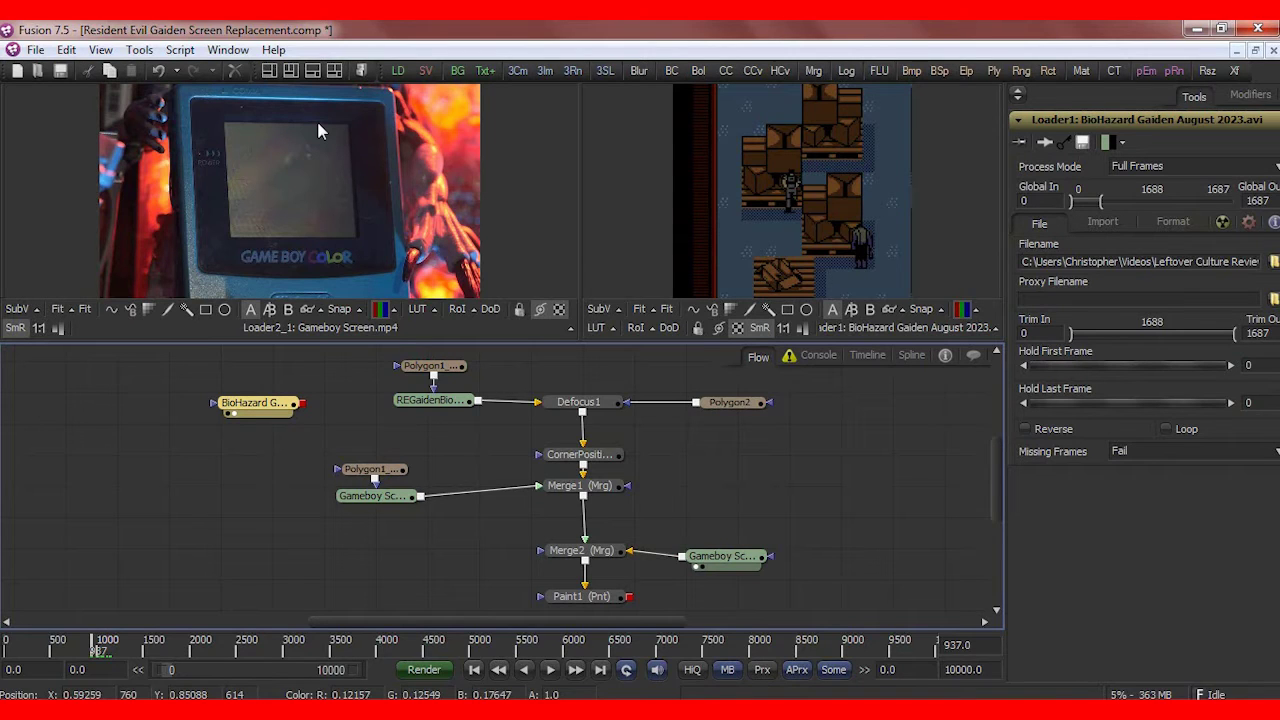
click(697, 566)
click(404, 409)
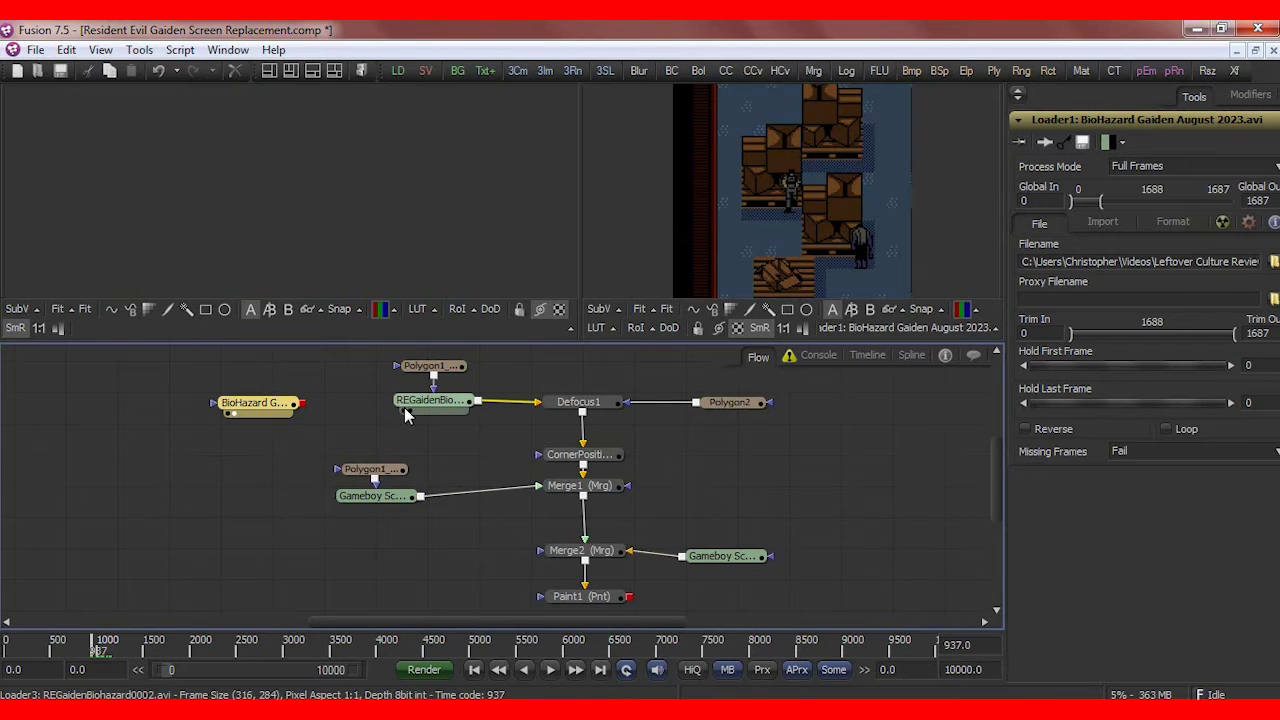
click(352, 507)
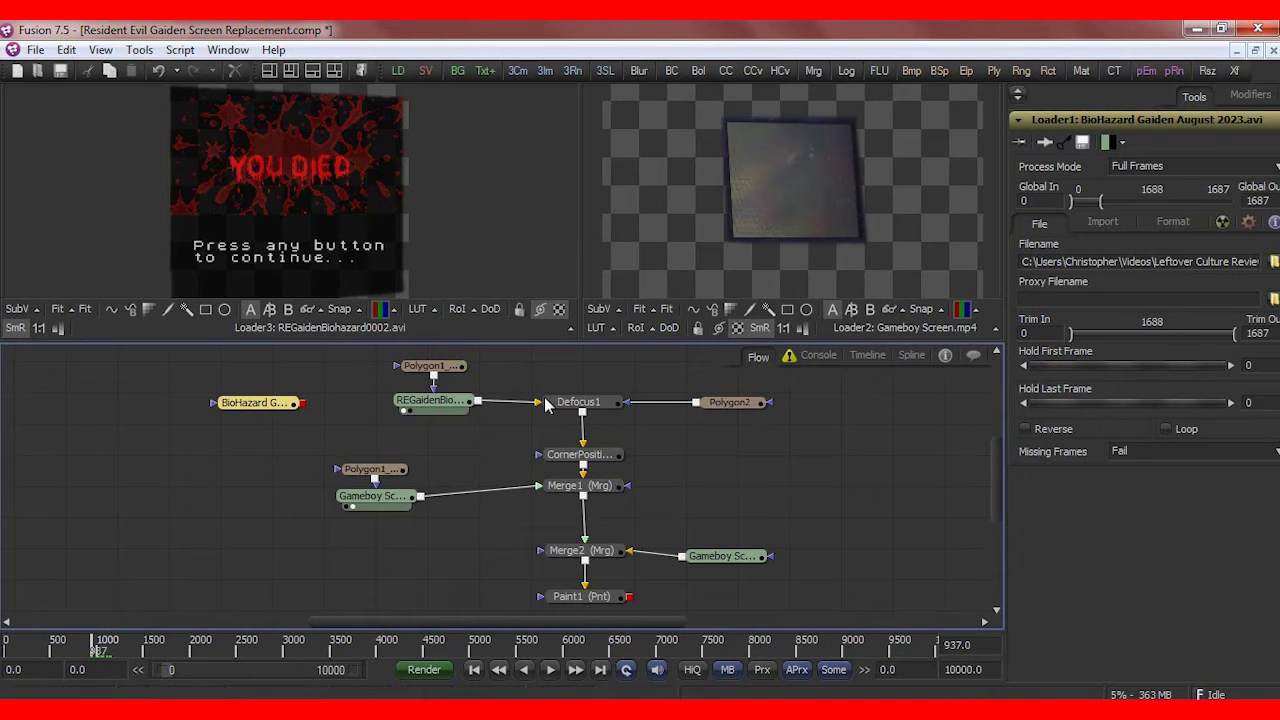
click(380, 479)
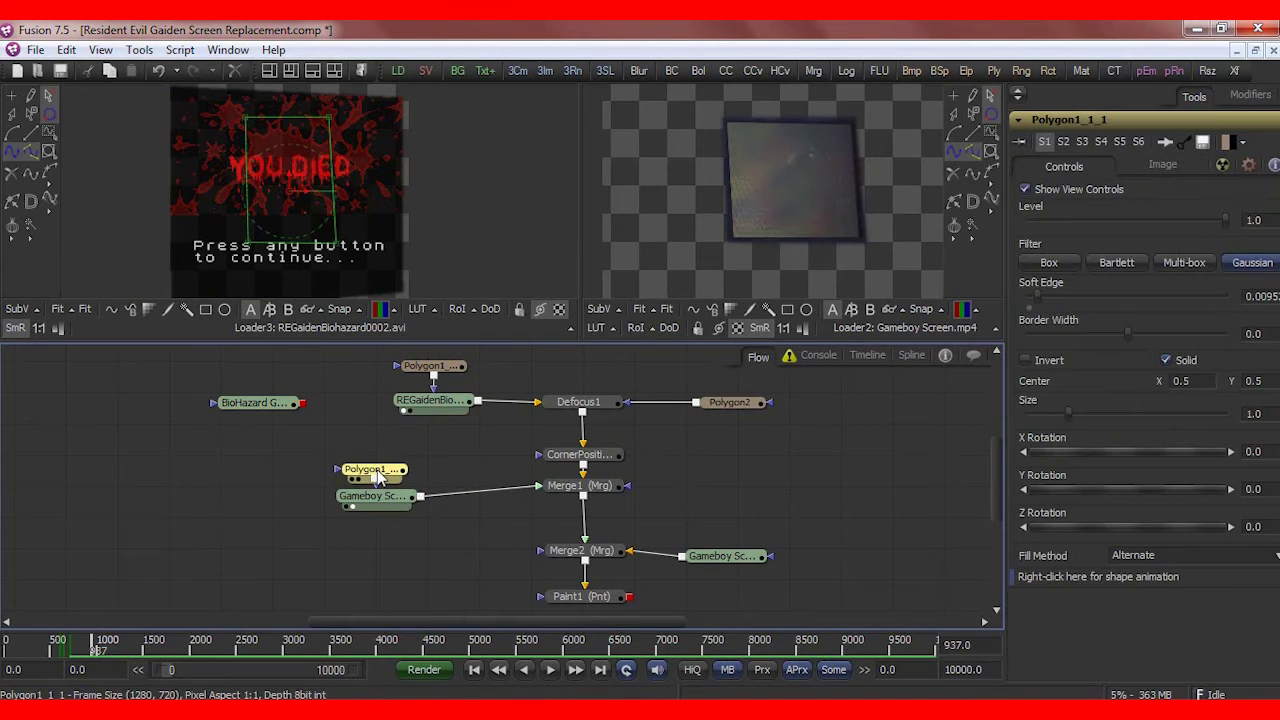
scroll(452, 372, up, 1)
click(417, 392)
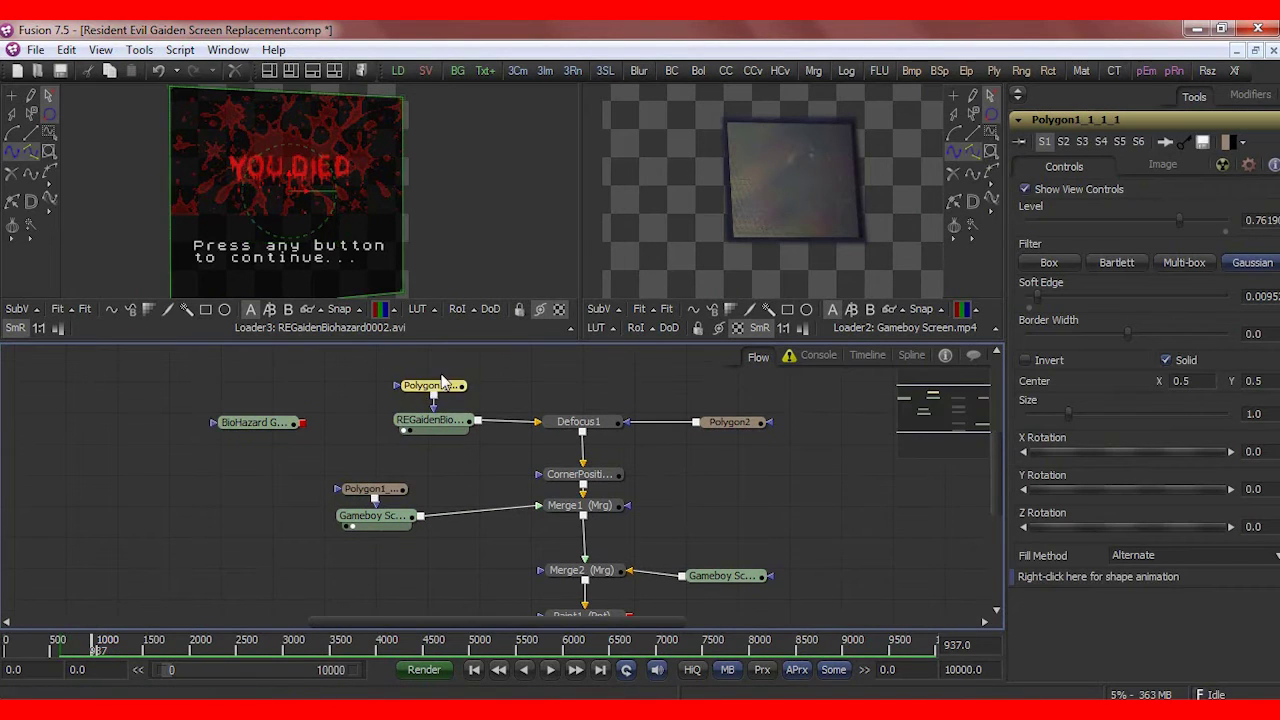
click(411, 395)
click(412, 397)
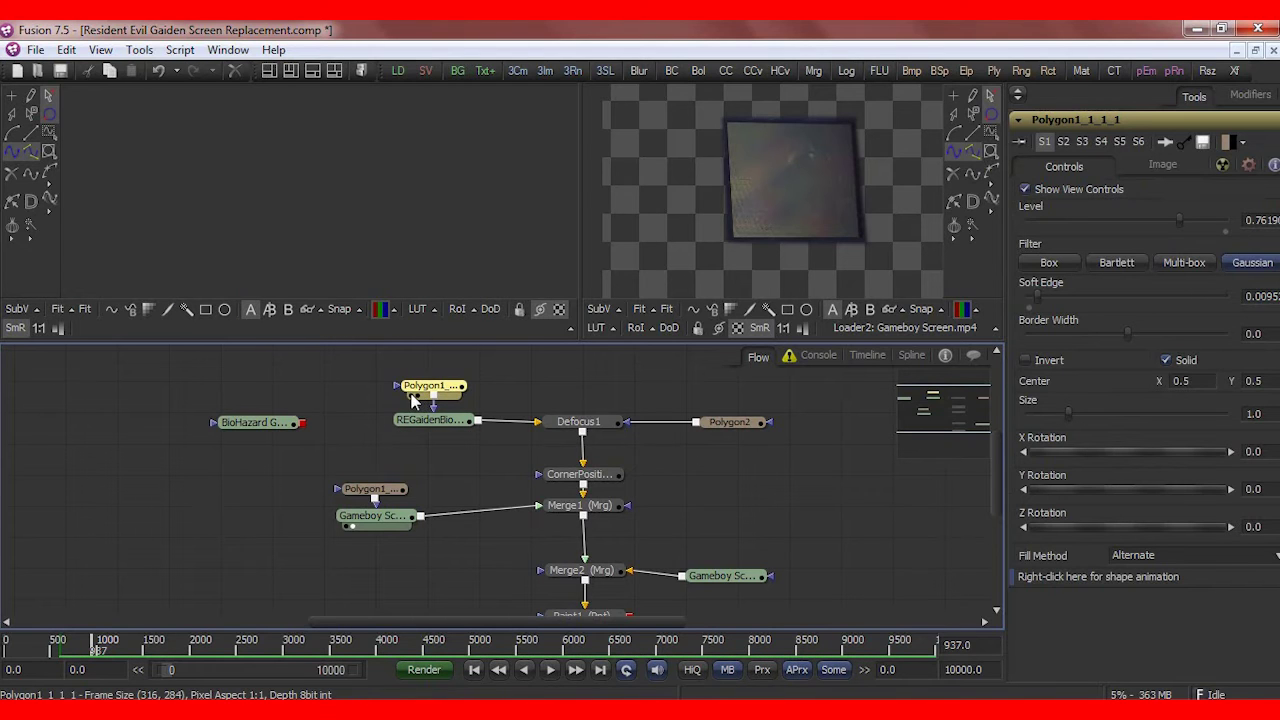
click(404, 430)
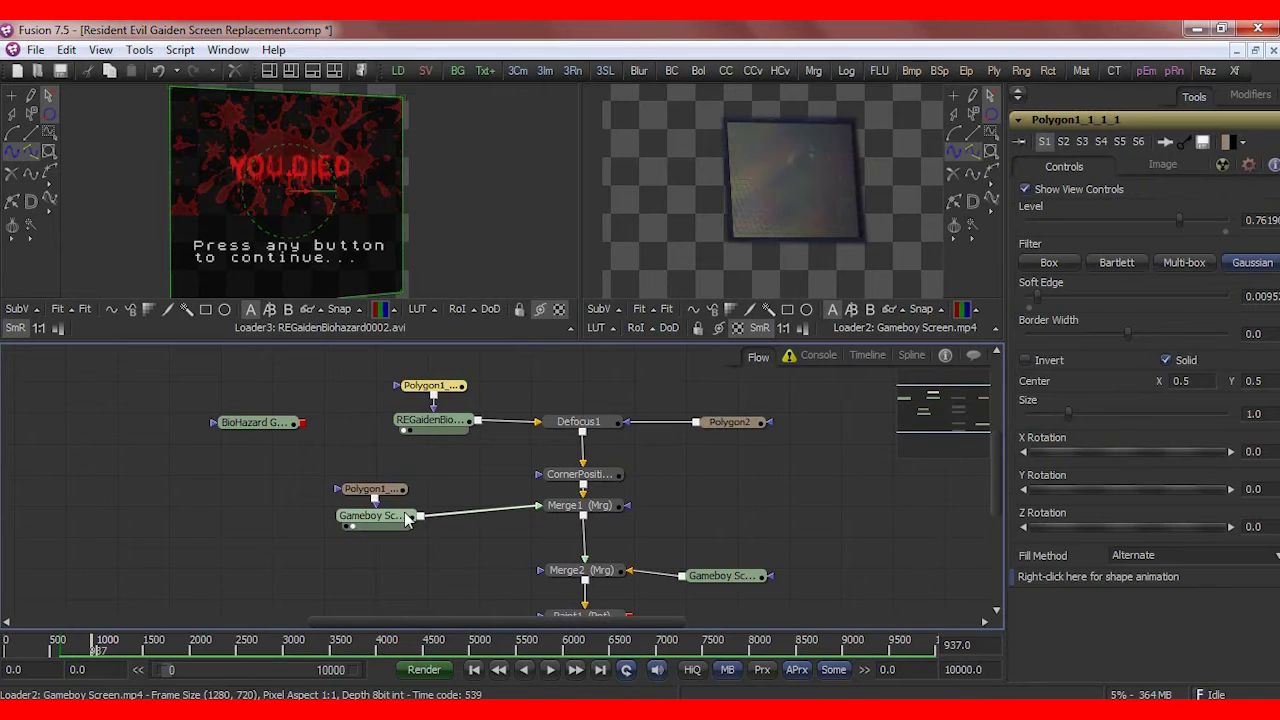
click(358, 499)
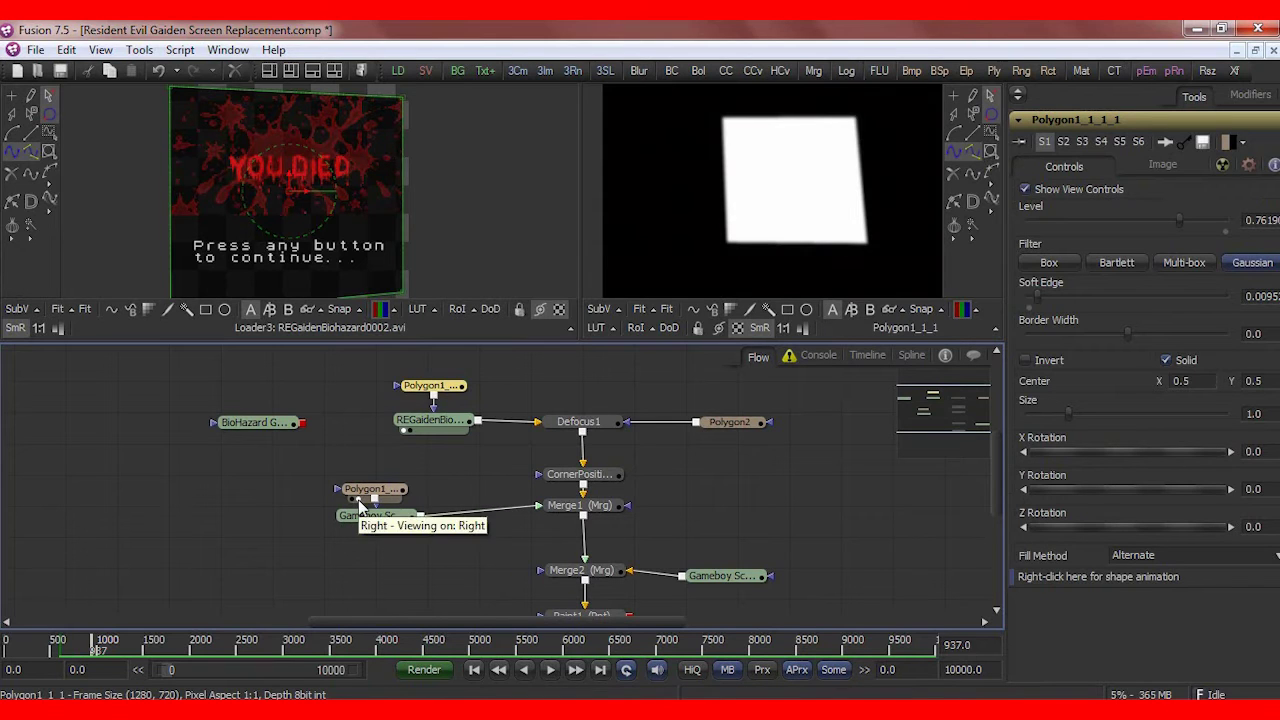
click(353, 525)
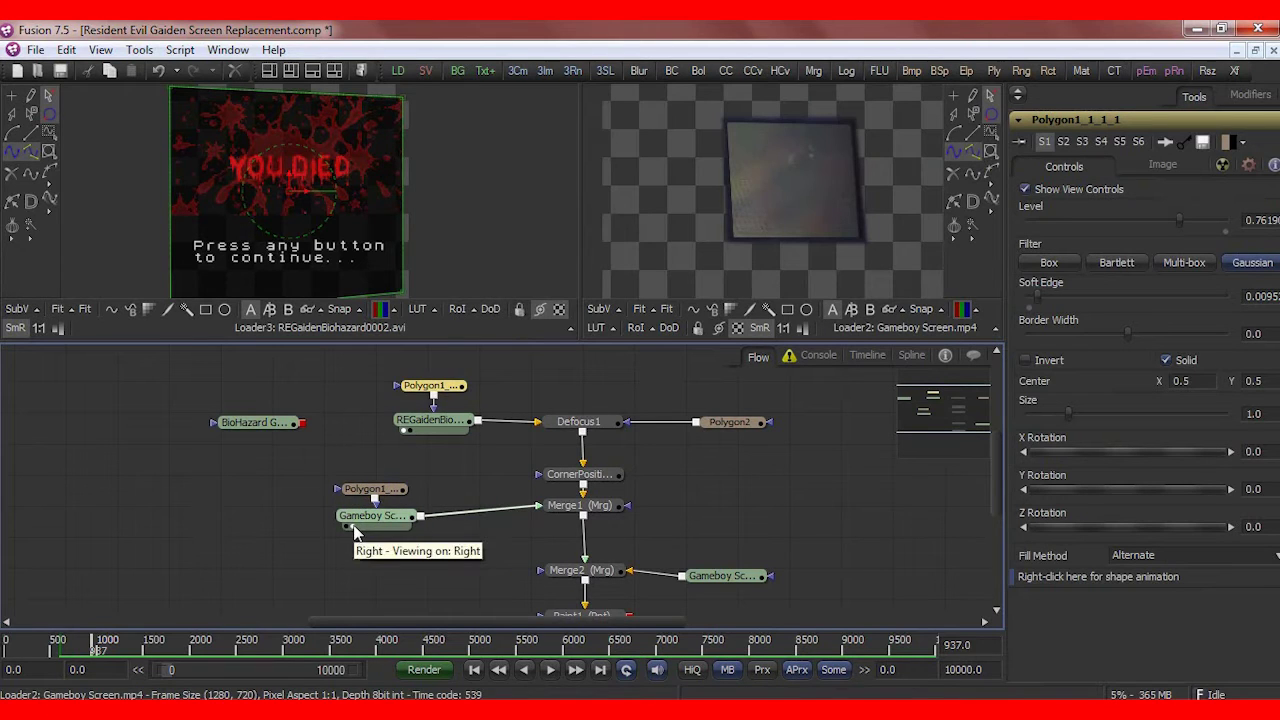
click(432, 419)
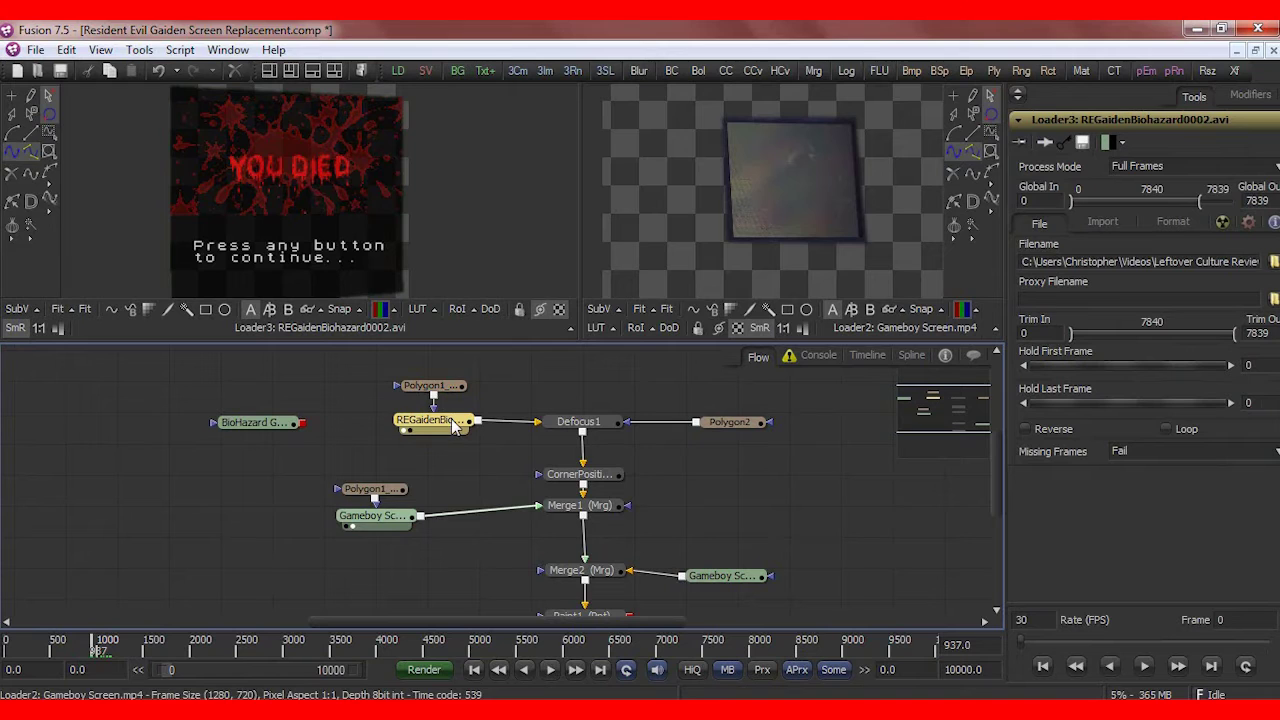
click(372, 515)
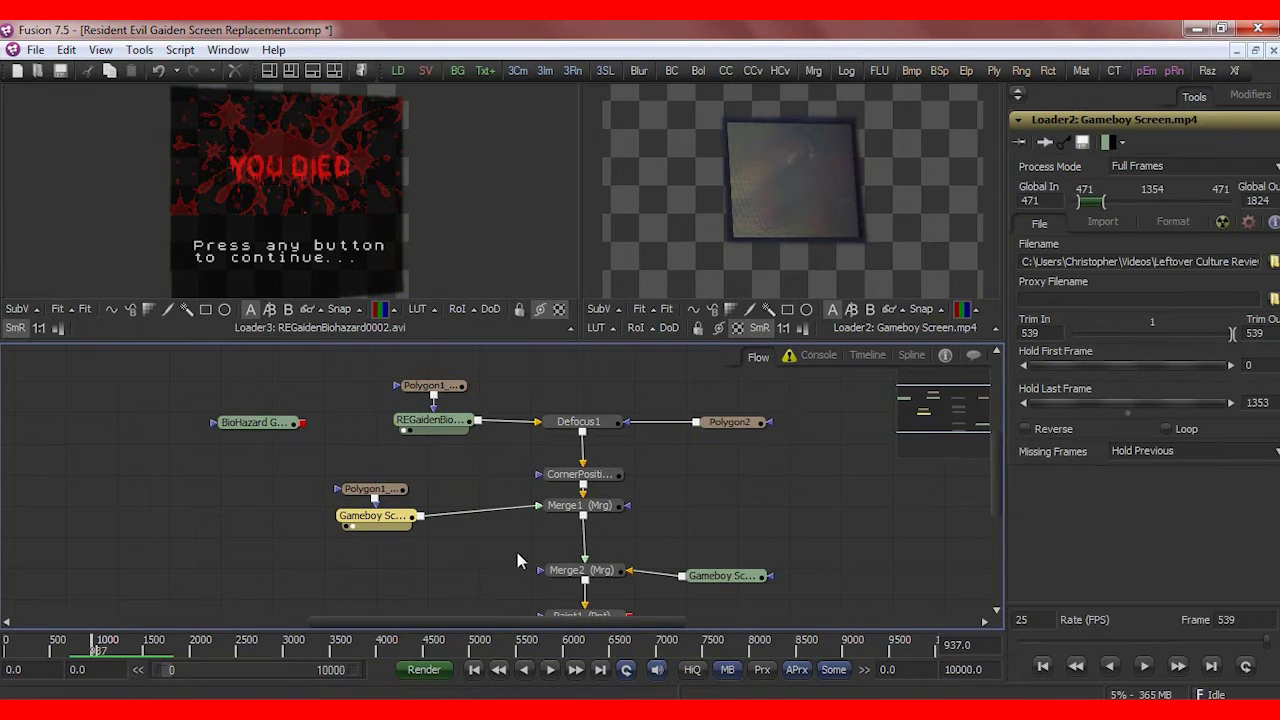
- View Merge1 in the left viewer at 25% then Fit, and open its Screen blend settings
click(554, 517)
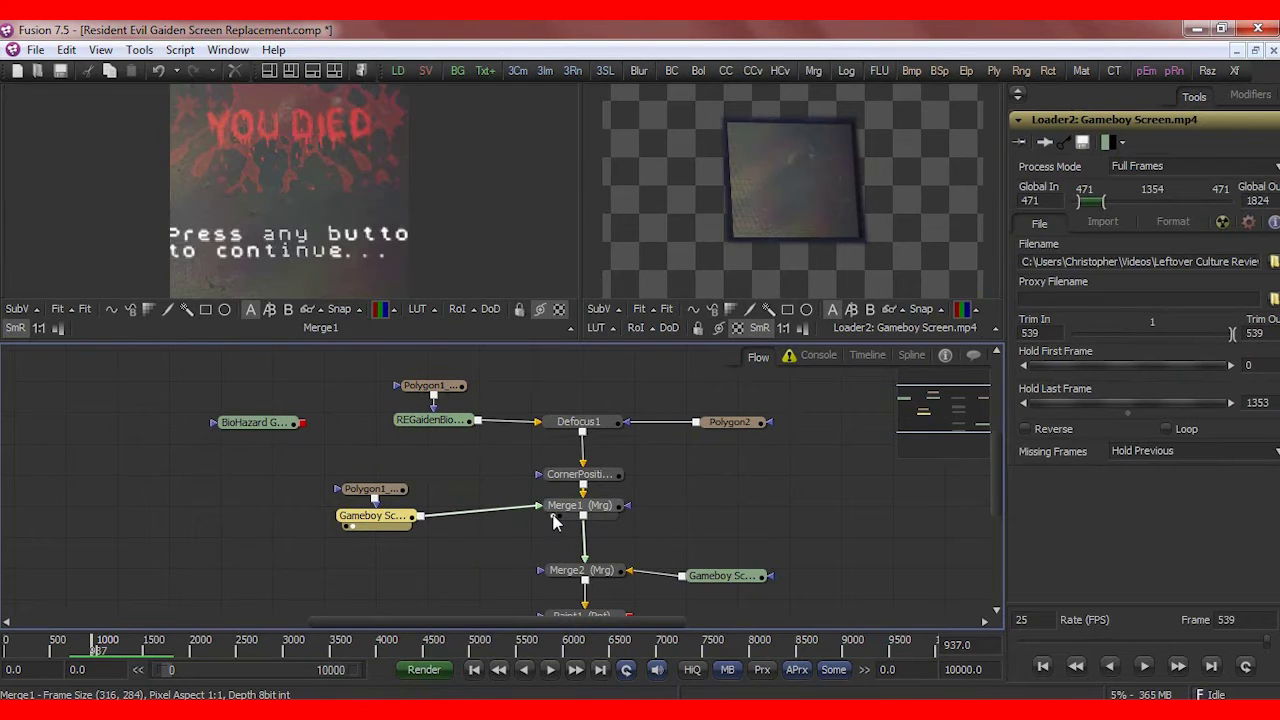
click(70, 311)
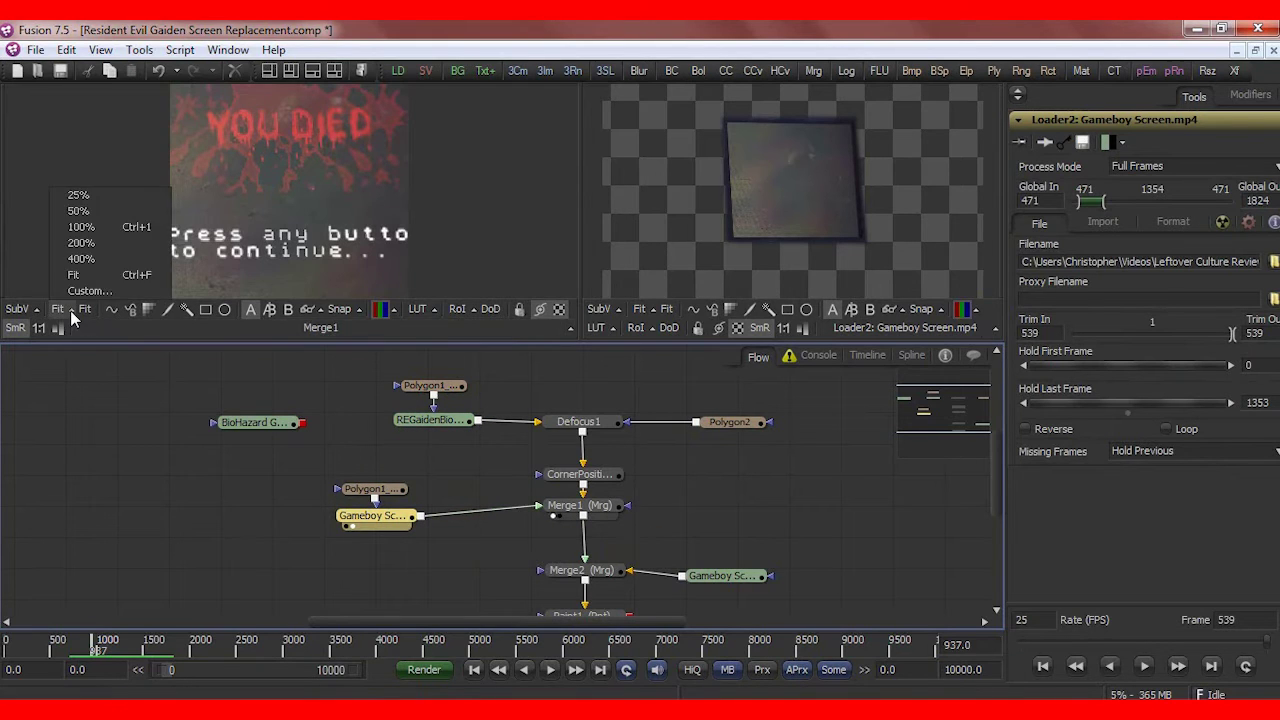
click(99, 197)
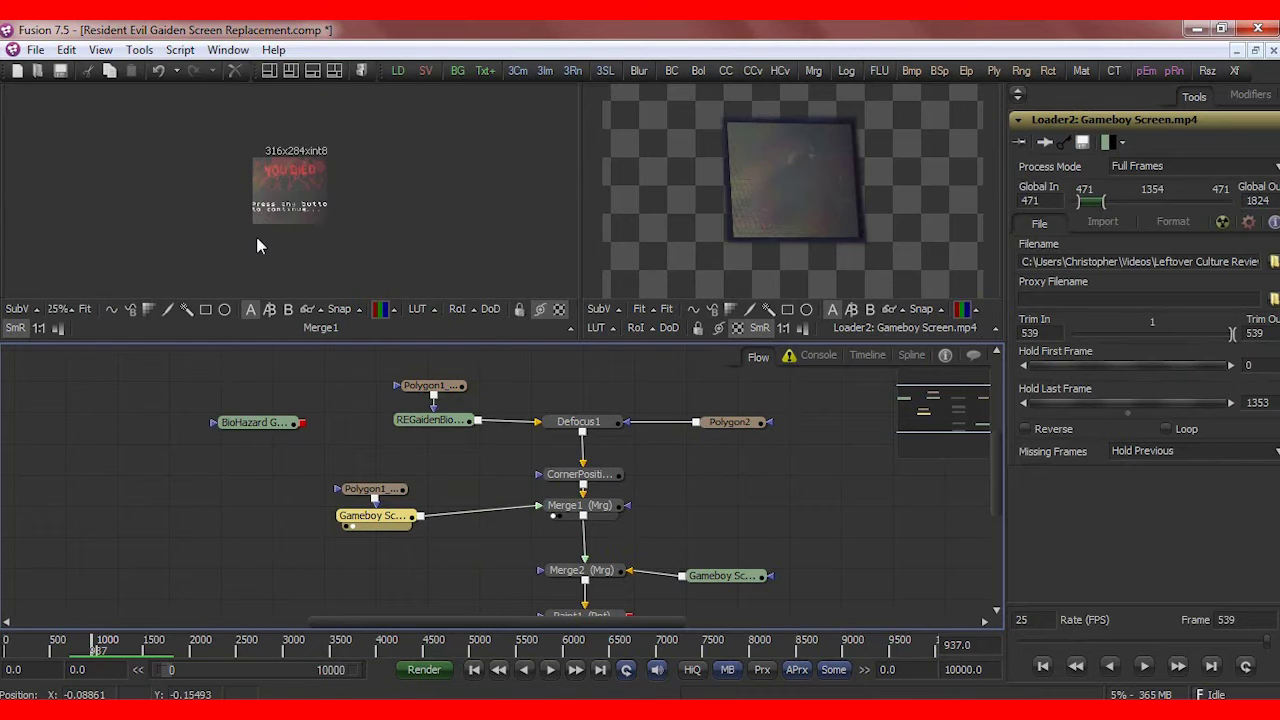
click(85, 309)
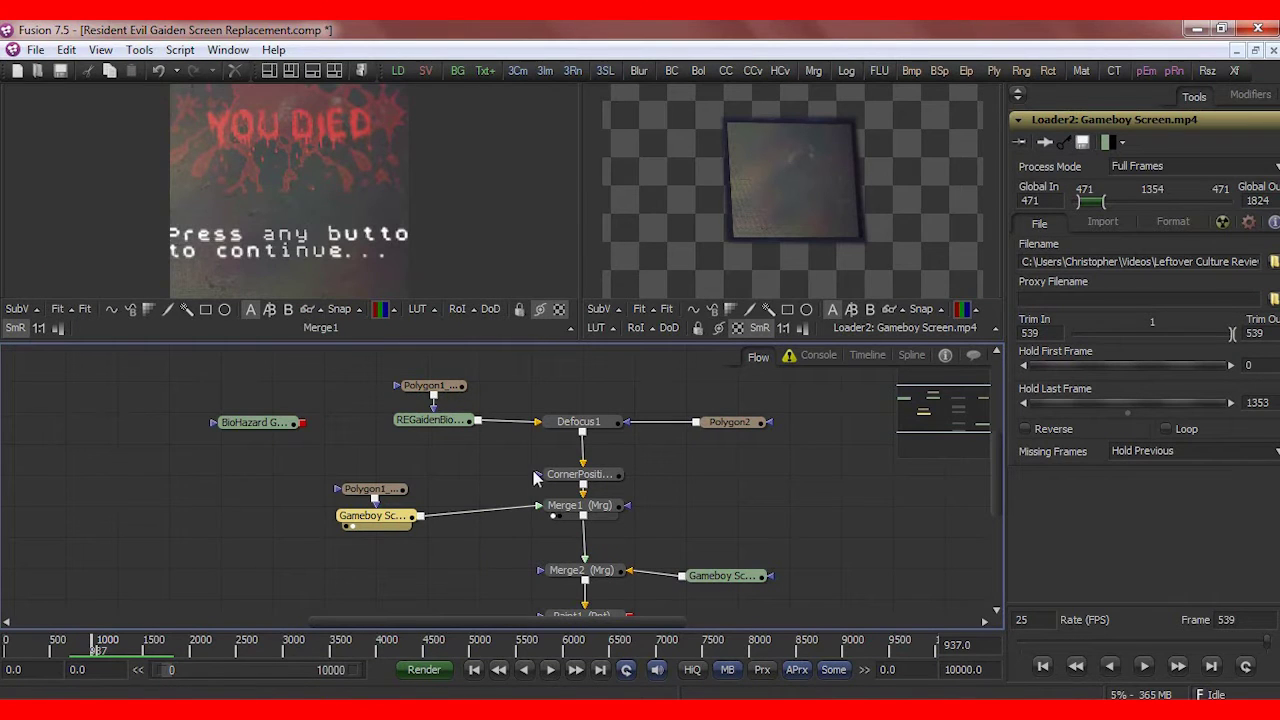
click(596, 507)
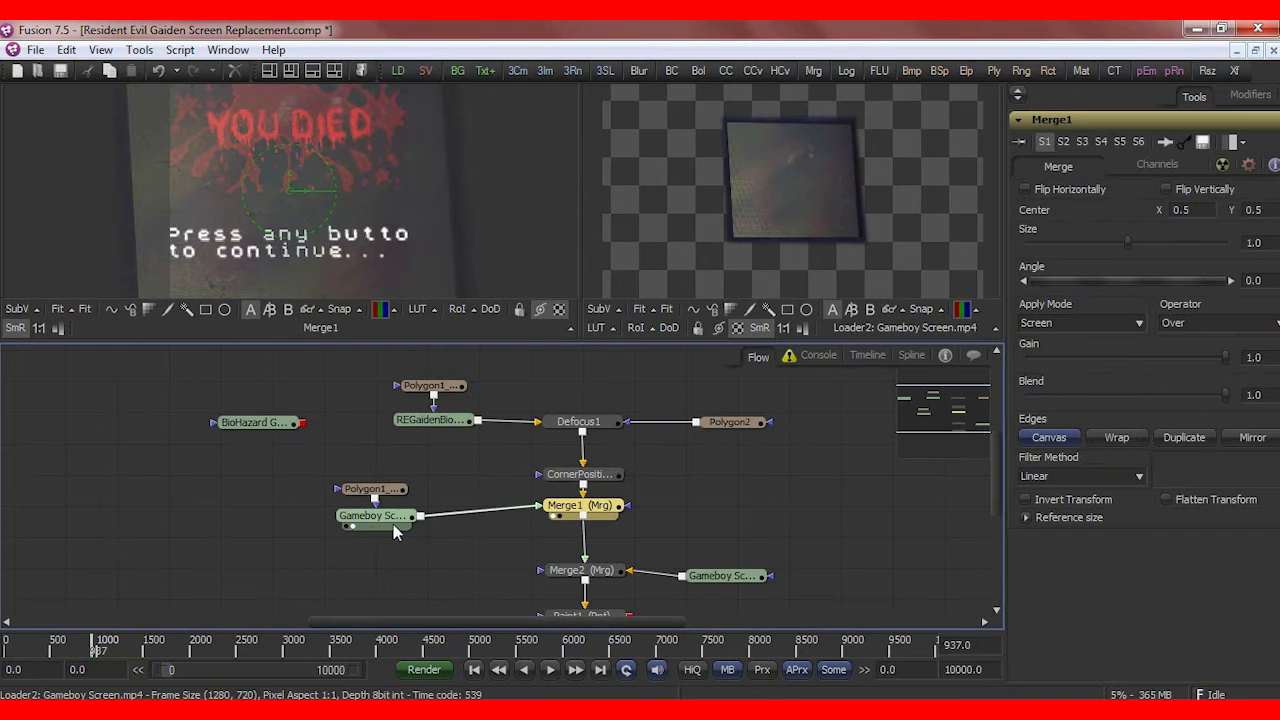
mouse_move(366, 524)
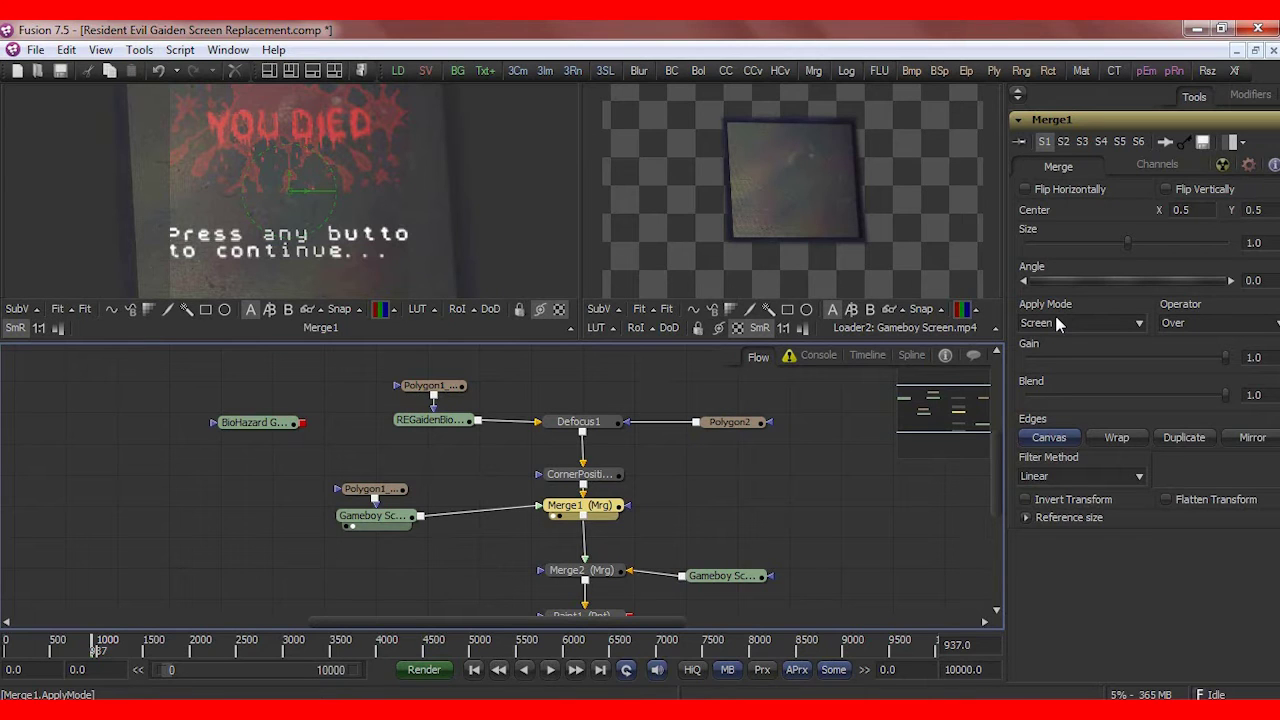
click(1058, 322)
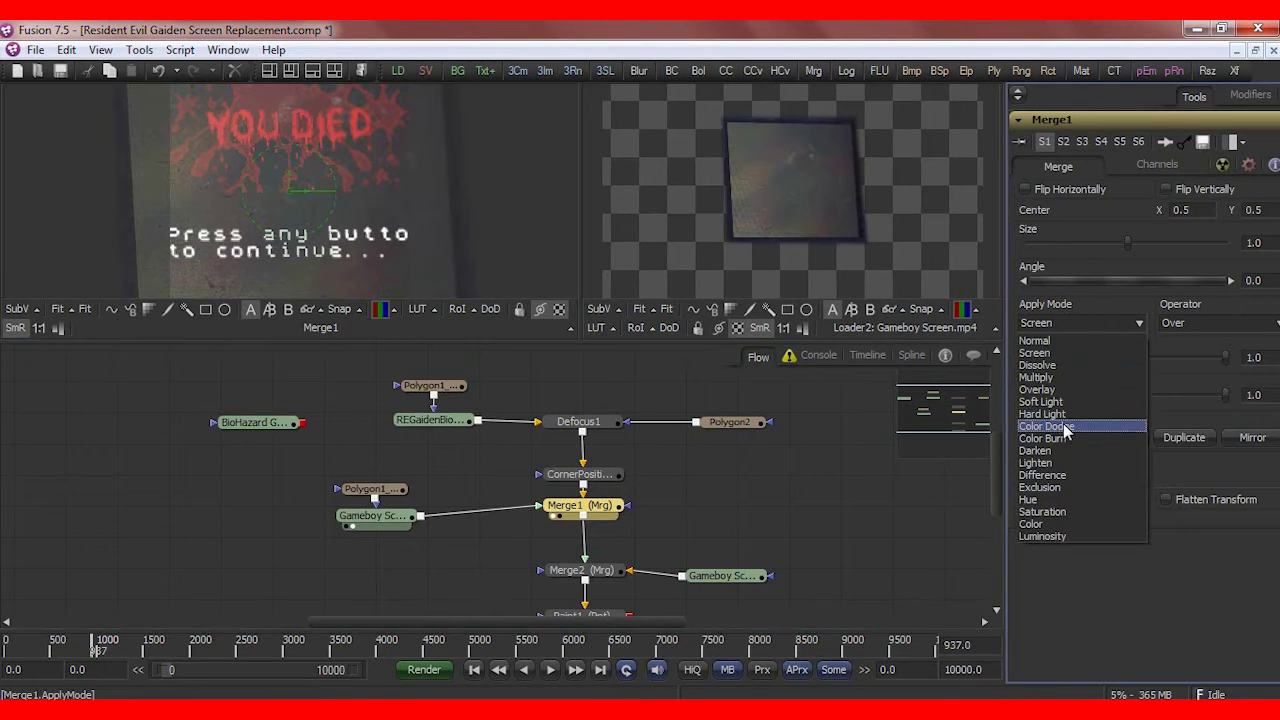
click(1066, 353)
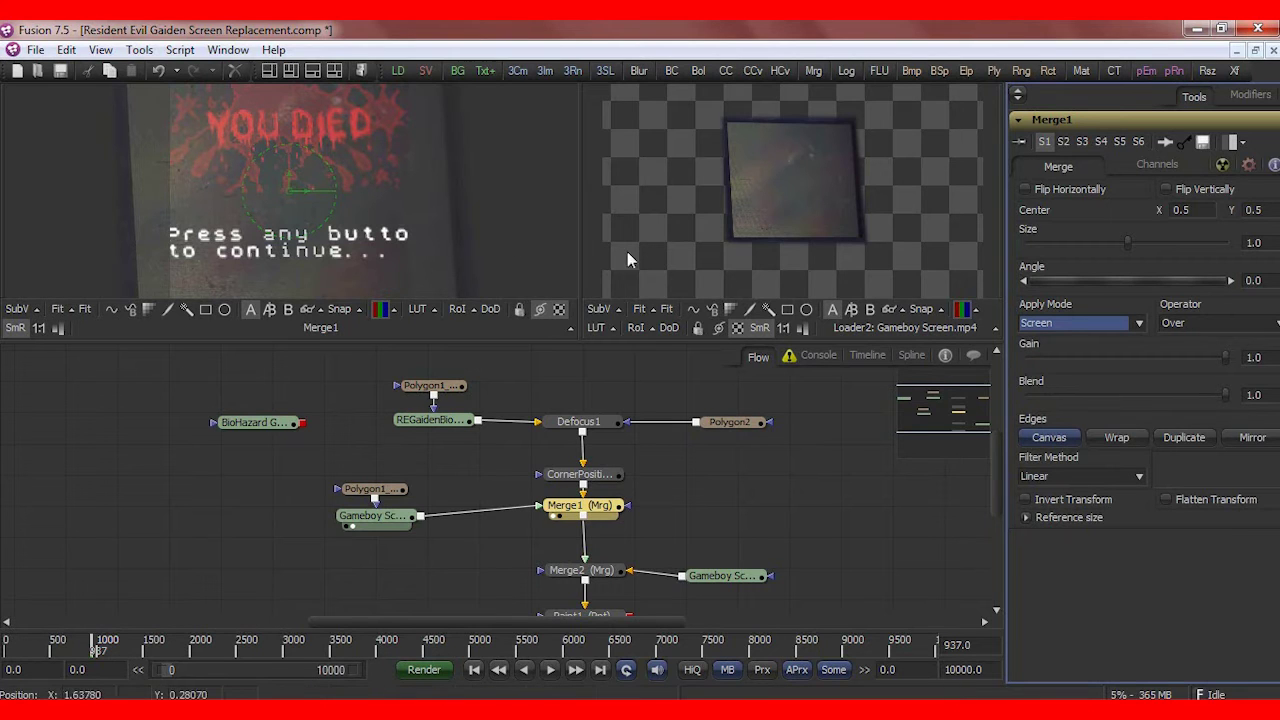
click(1078, 320)
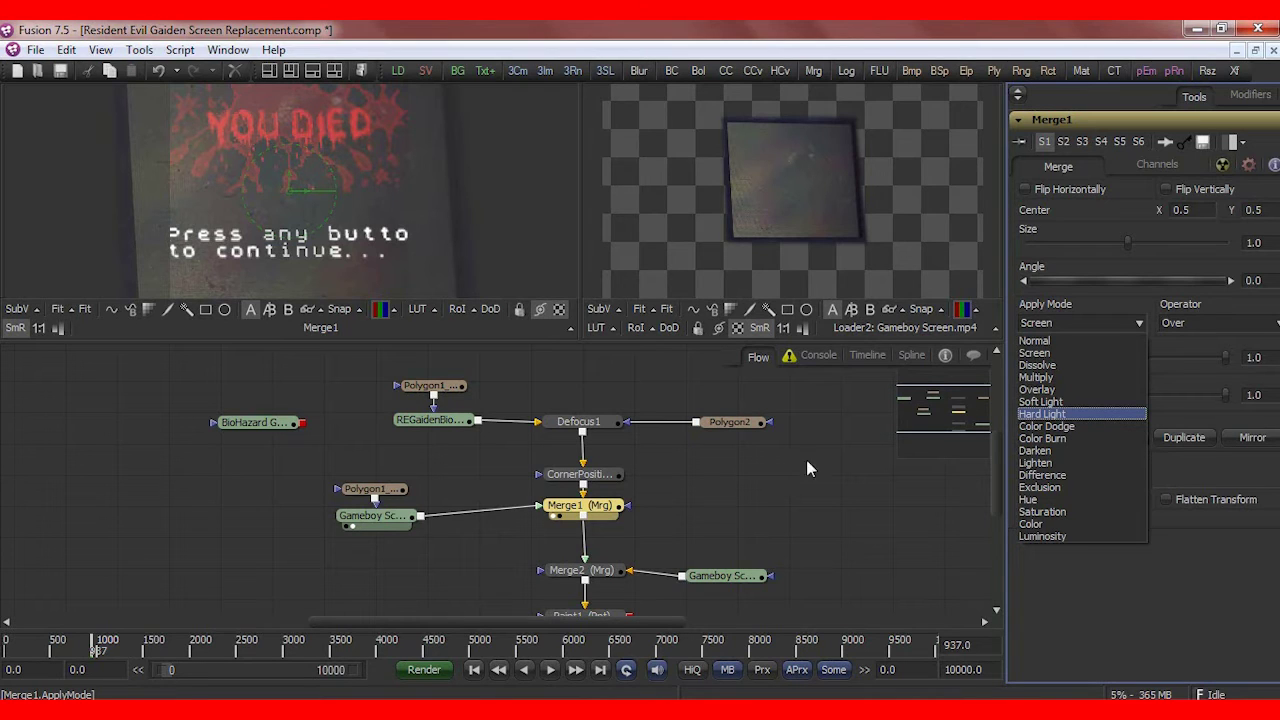
click(1052, 377)
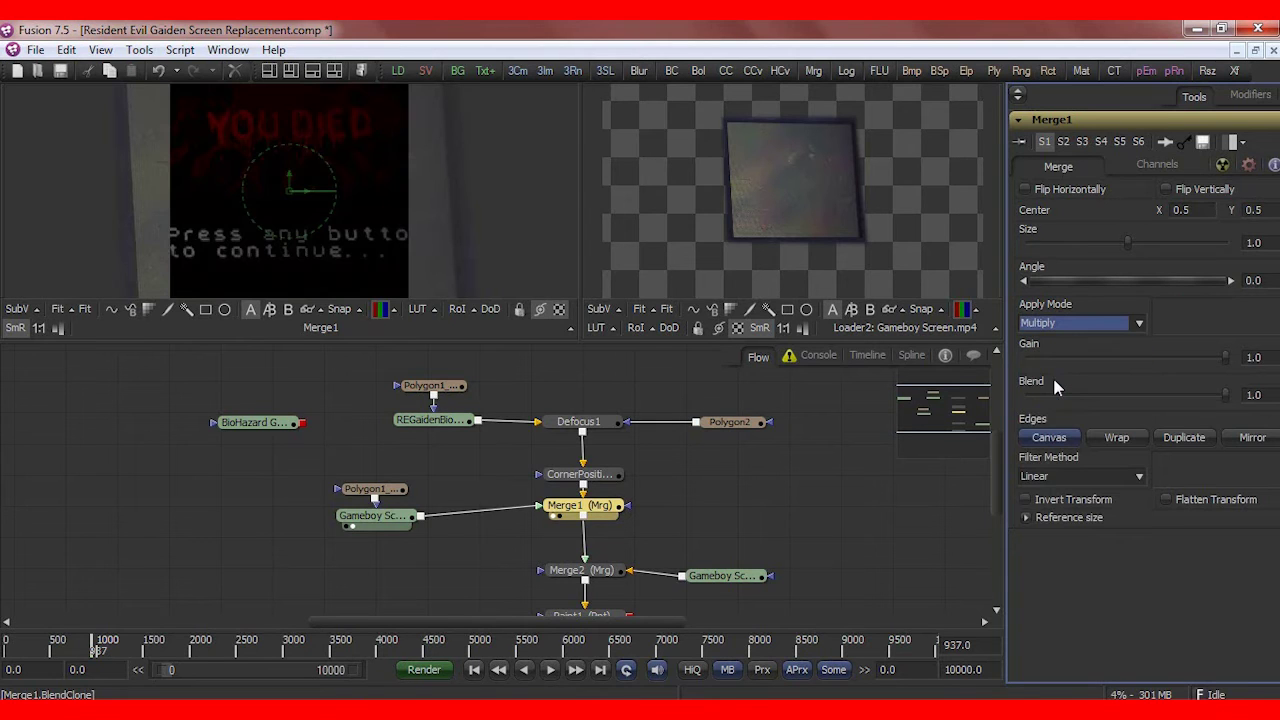
click(1064, 322)
click(1048, 426)
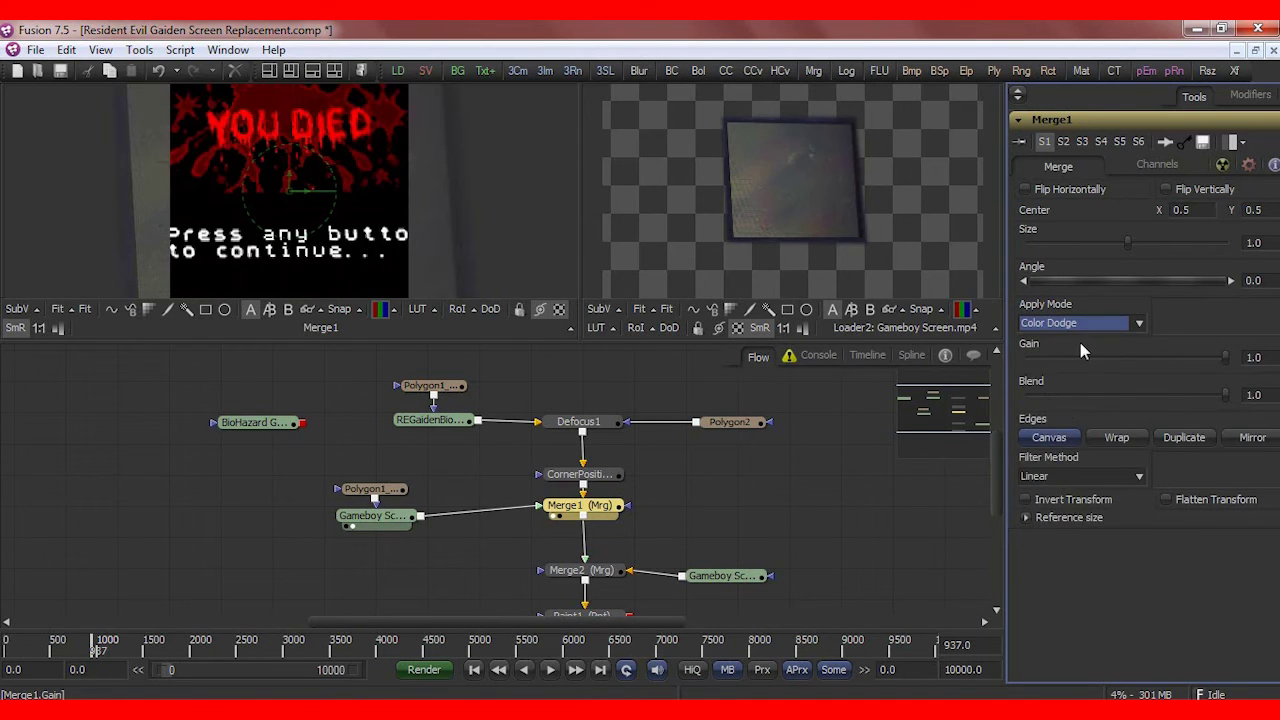
click(1080, 325)
click(1070, 461)
click(1098, 325)
click(1082, 365)
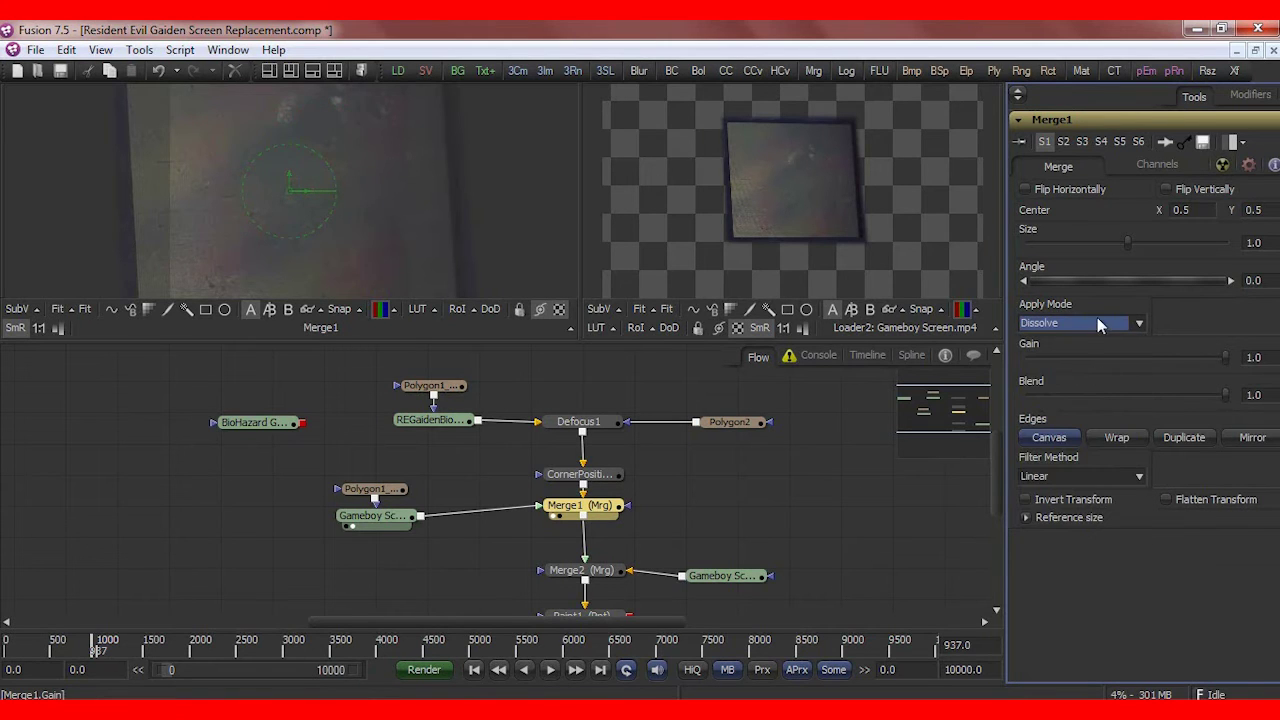
click(1094, 320)
click(1088, 341)
click(1090, 324)
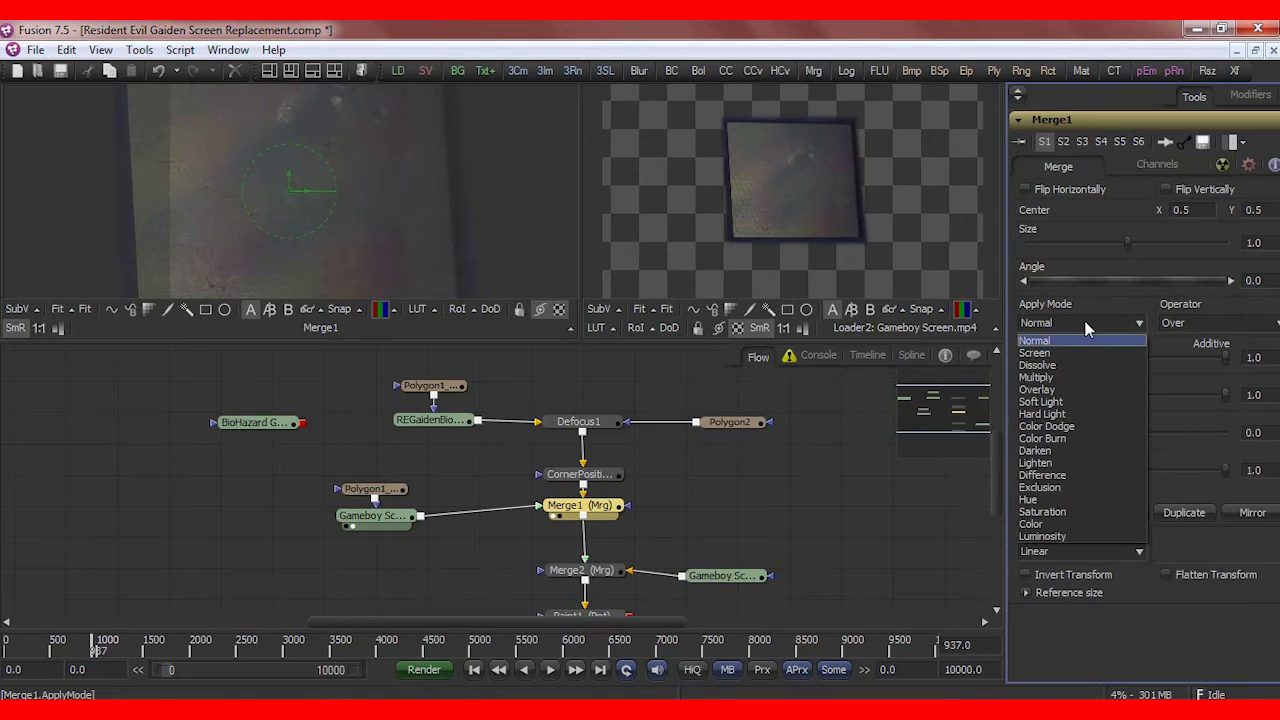
click(1079, 354)
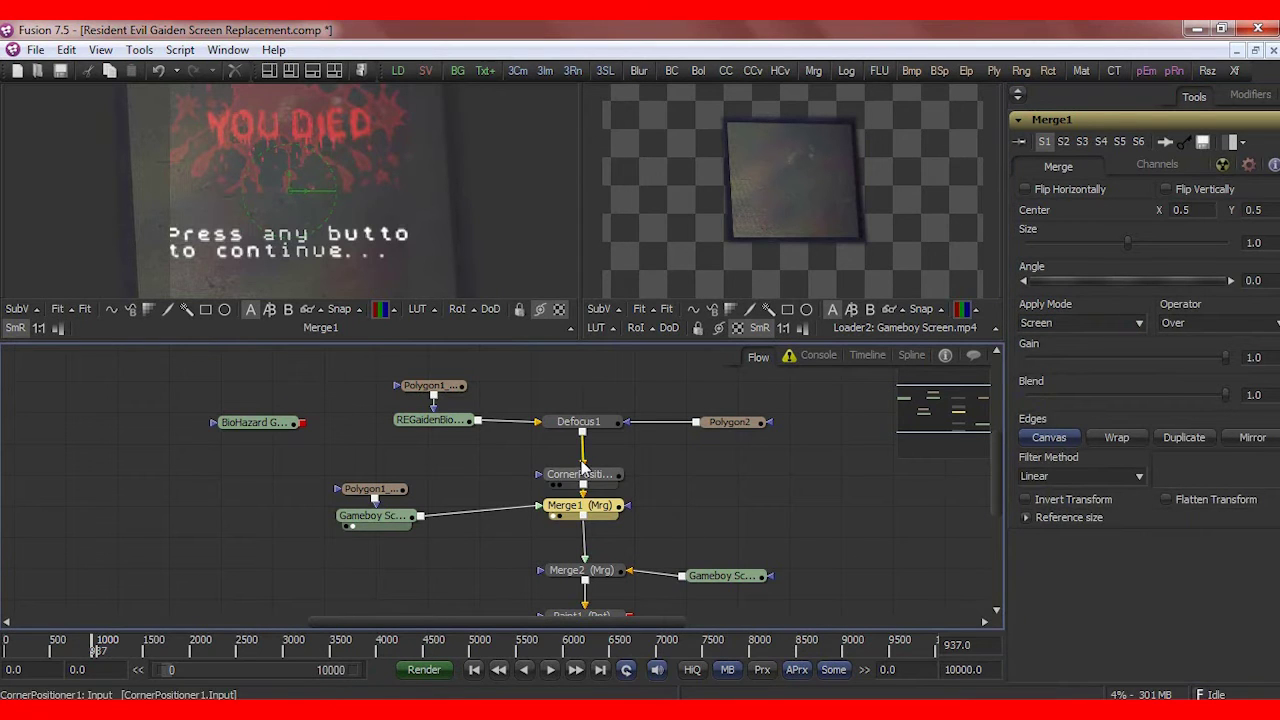
- Inspect the REGaidenBiohazard loader and preview Defocus1 and the Polygon2 ellipse mask
click(437, 425)
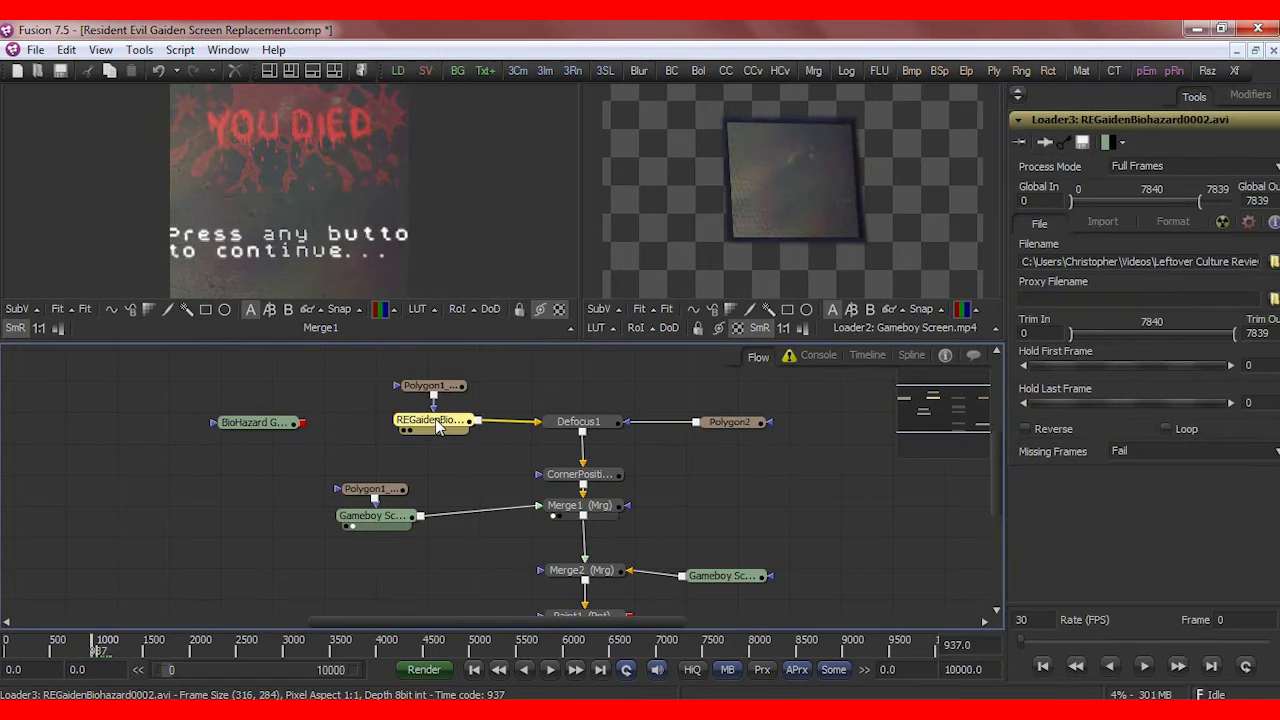
click(559, 433)
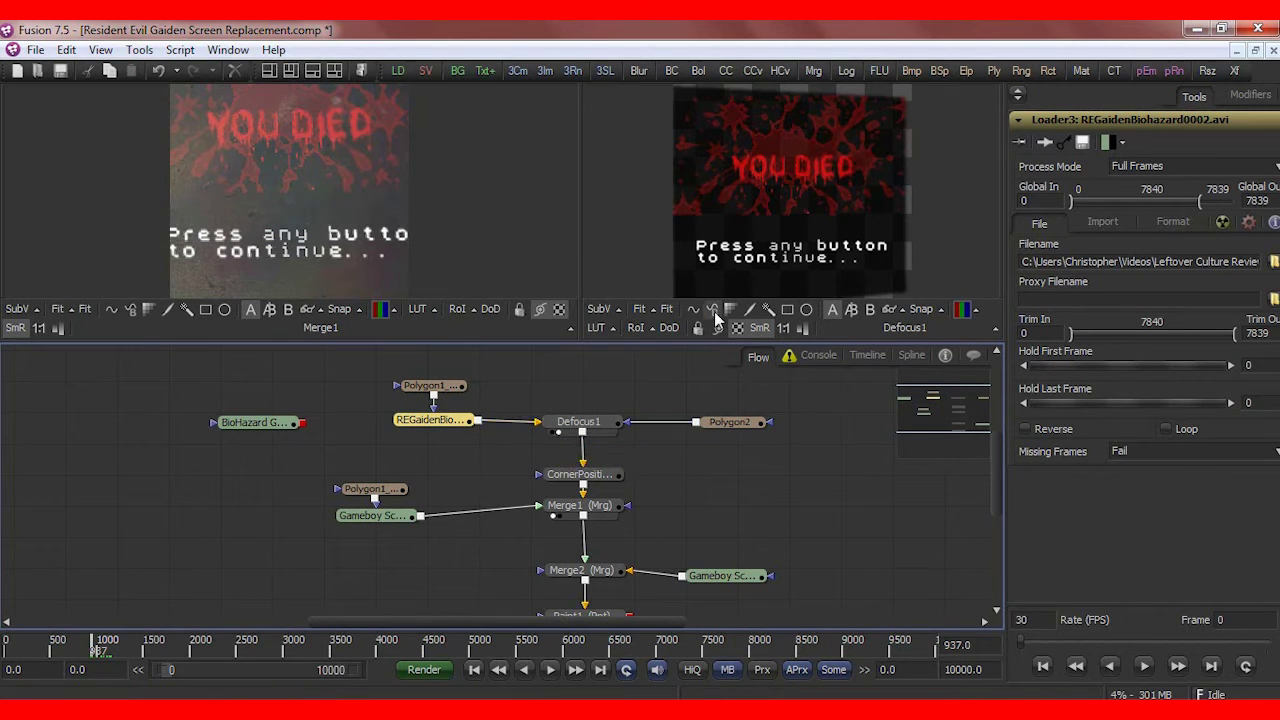
click(722, 427)
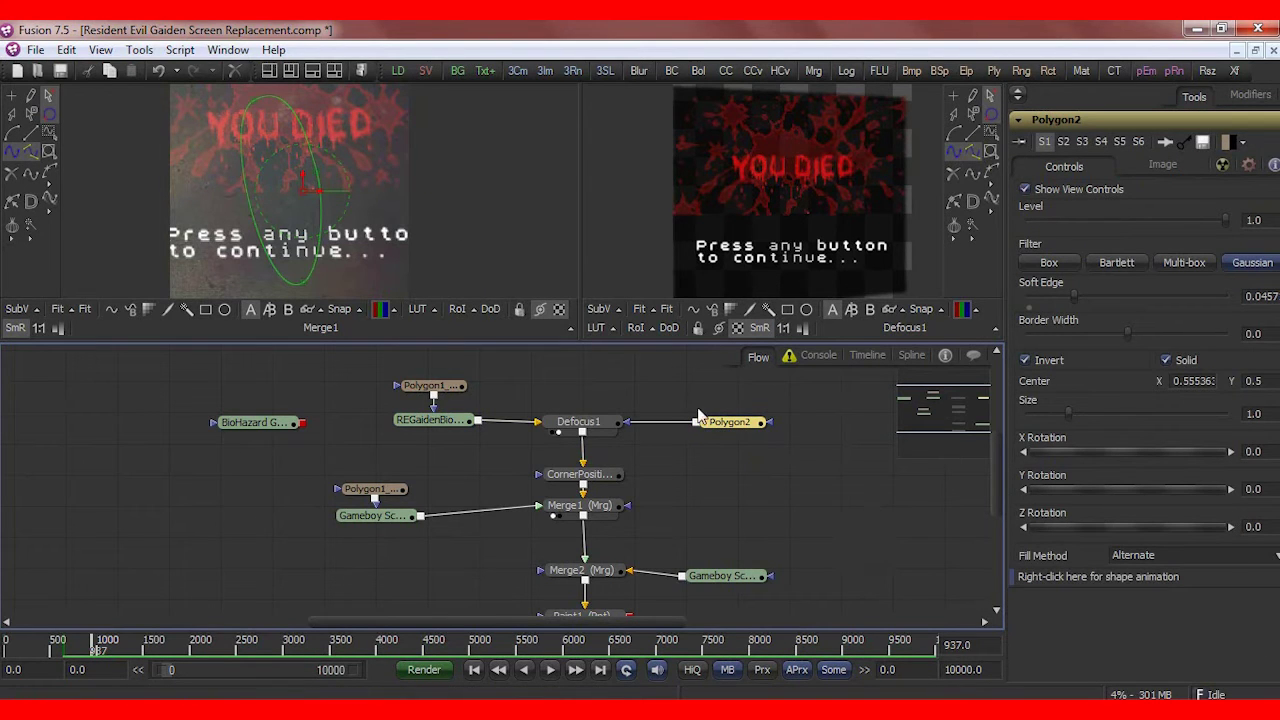
mouse_move(737, 430)
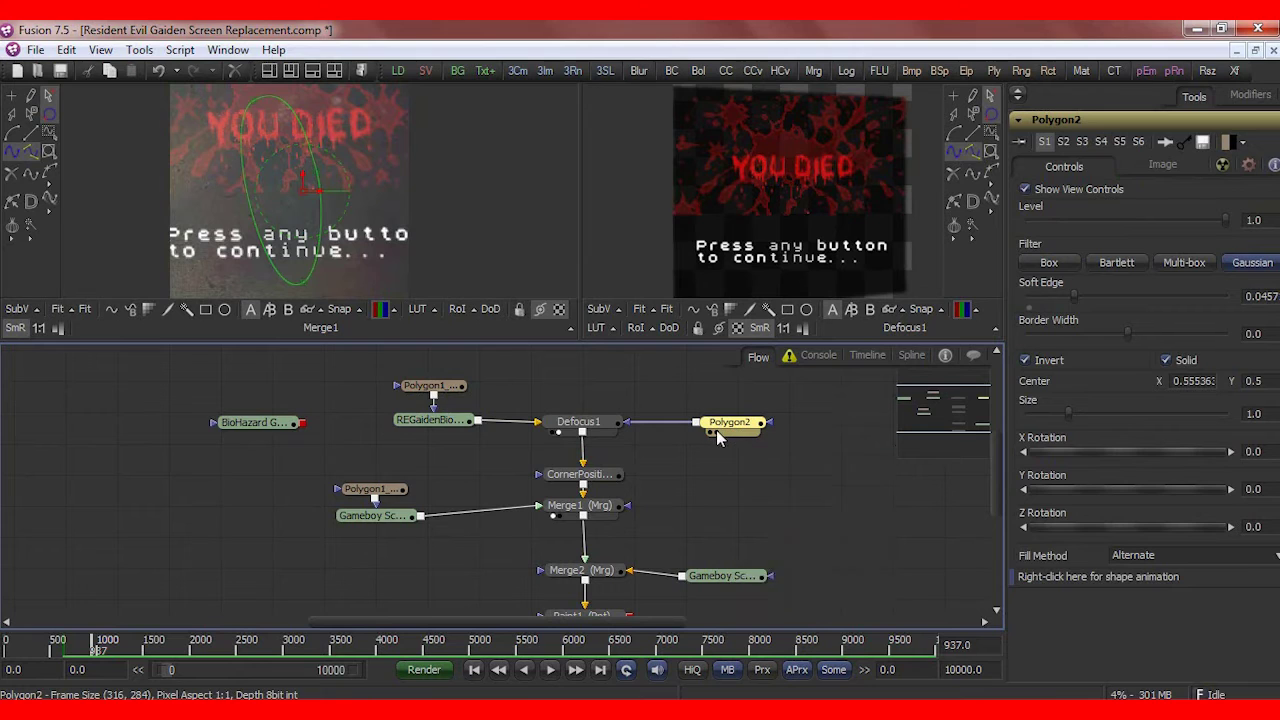
click(718, 432)
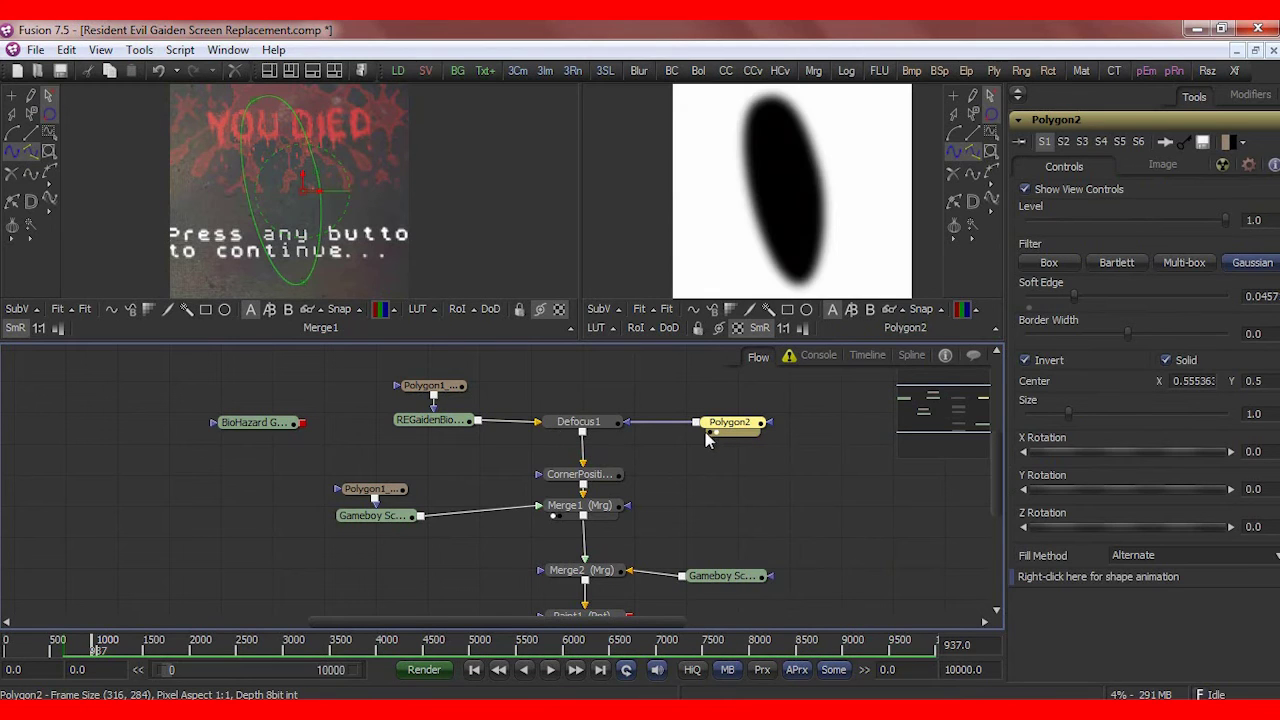
click(711, 435)
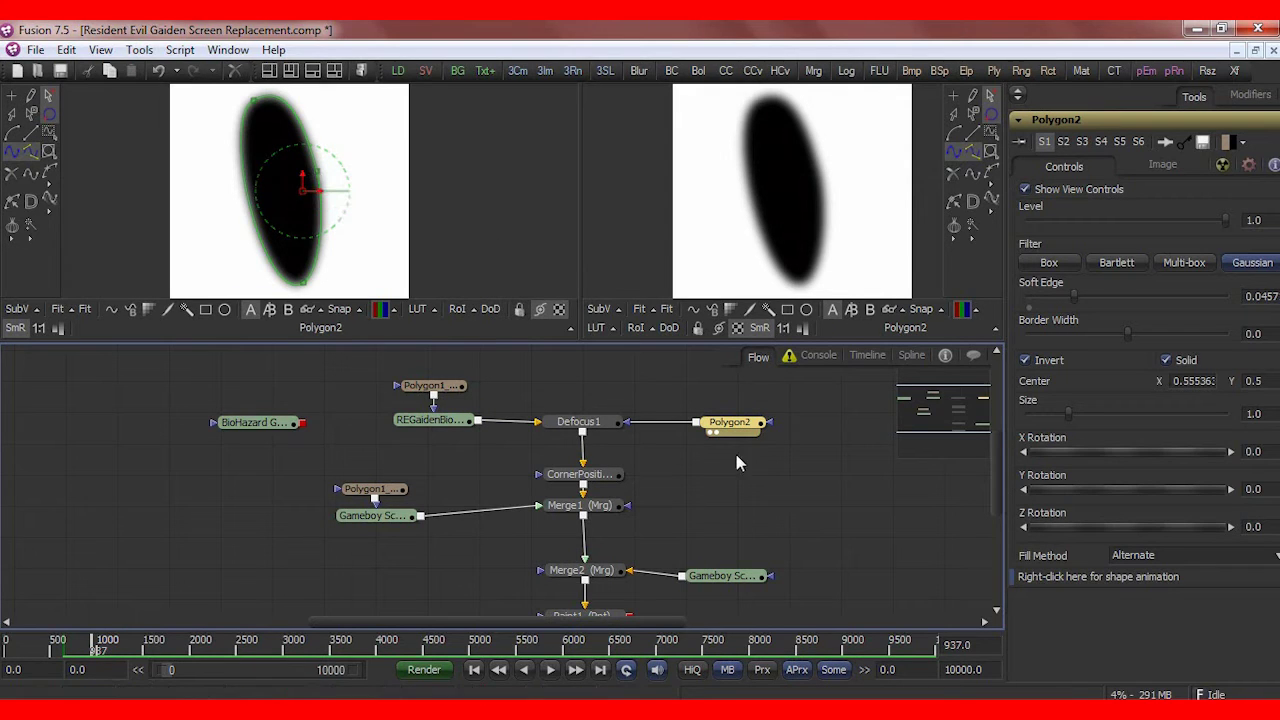
click(711, 432)
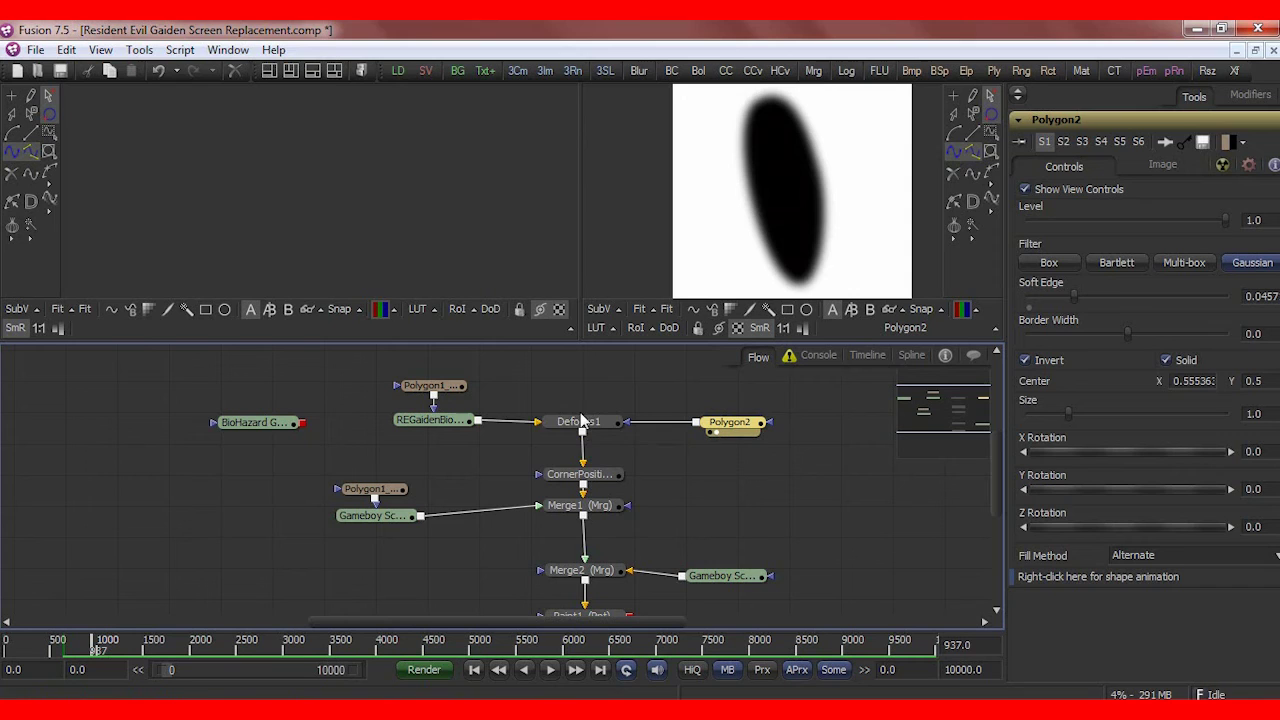
- Show Defocus1's 'YOU DIED' frame in the left viewer at 100% zoom
click(553, 434)
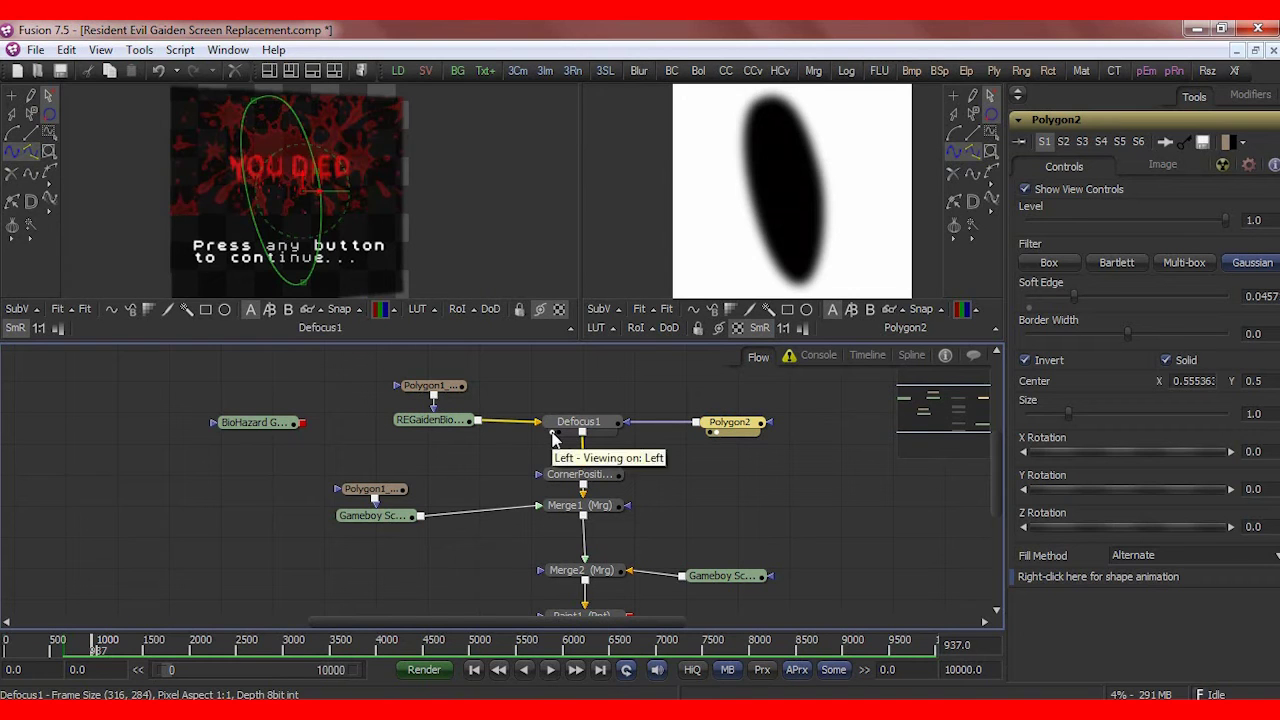
click(72, 308)
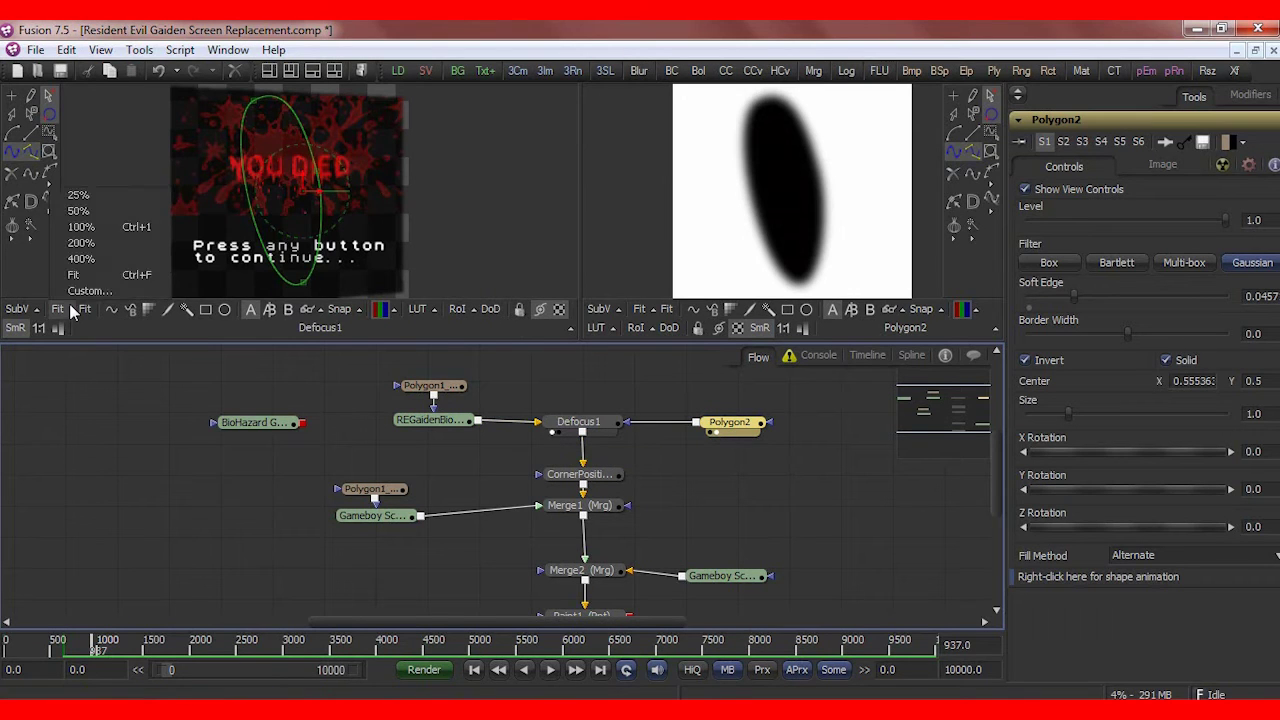
click(94, 226)
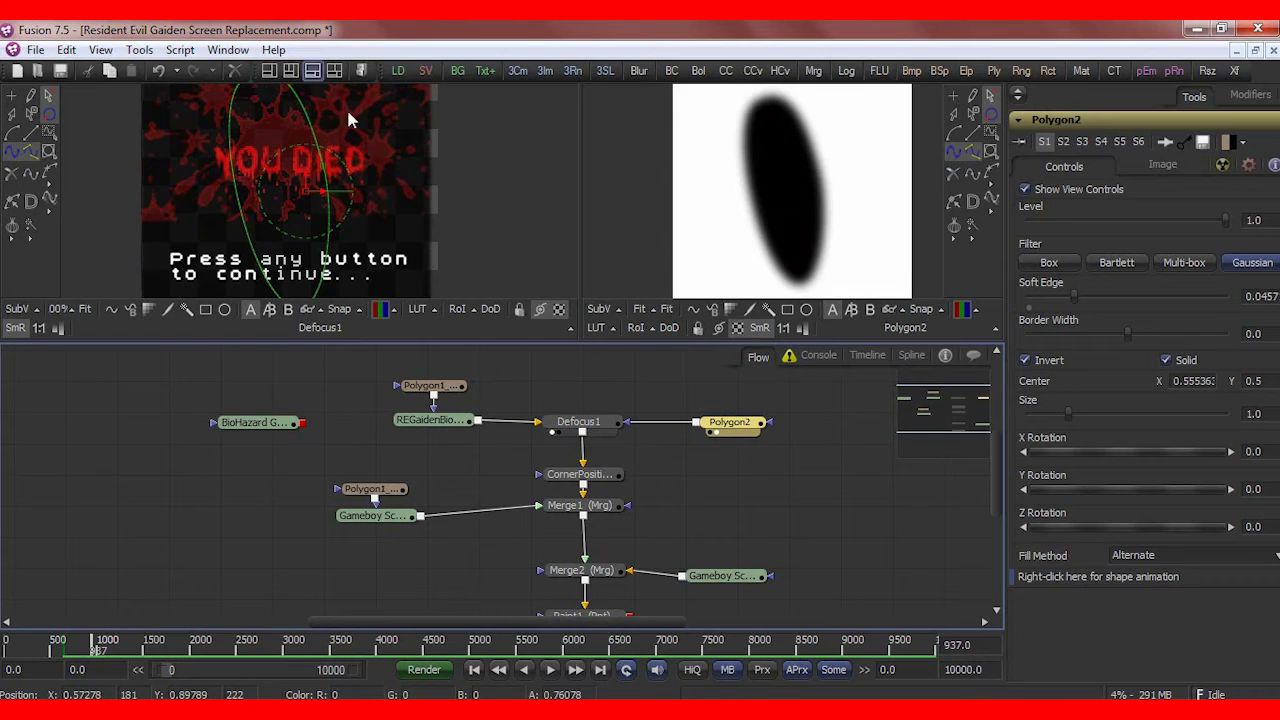
- Widen the Polygon2 mask outline to the left and reshape it downward
click(236, 193)
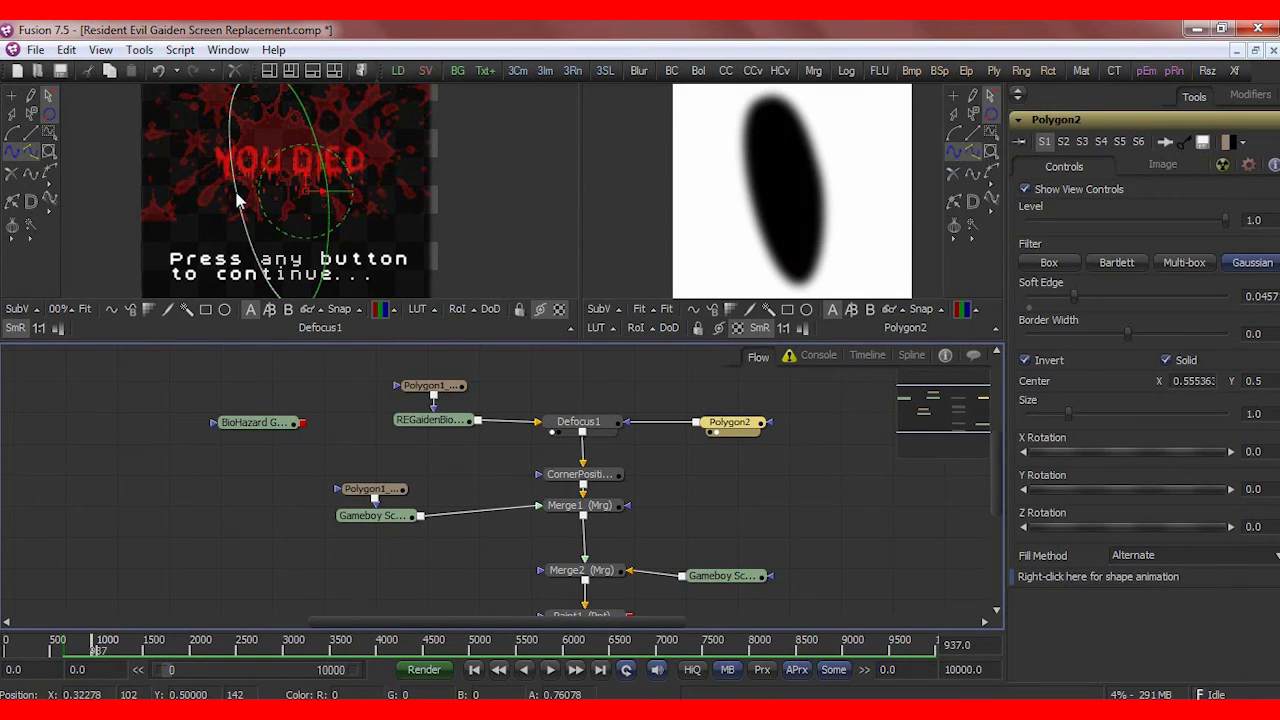
drag(236, 195, 149, 88)
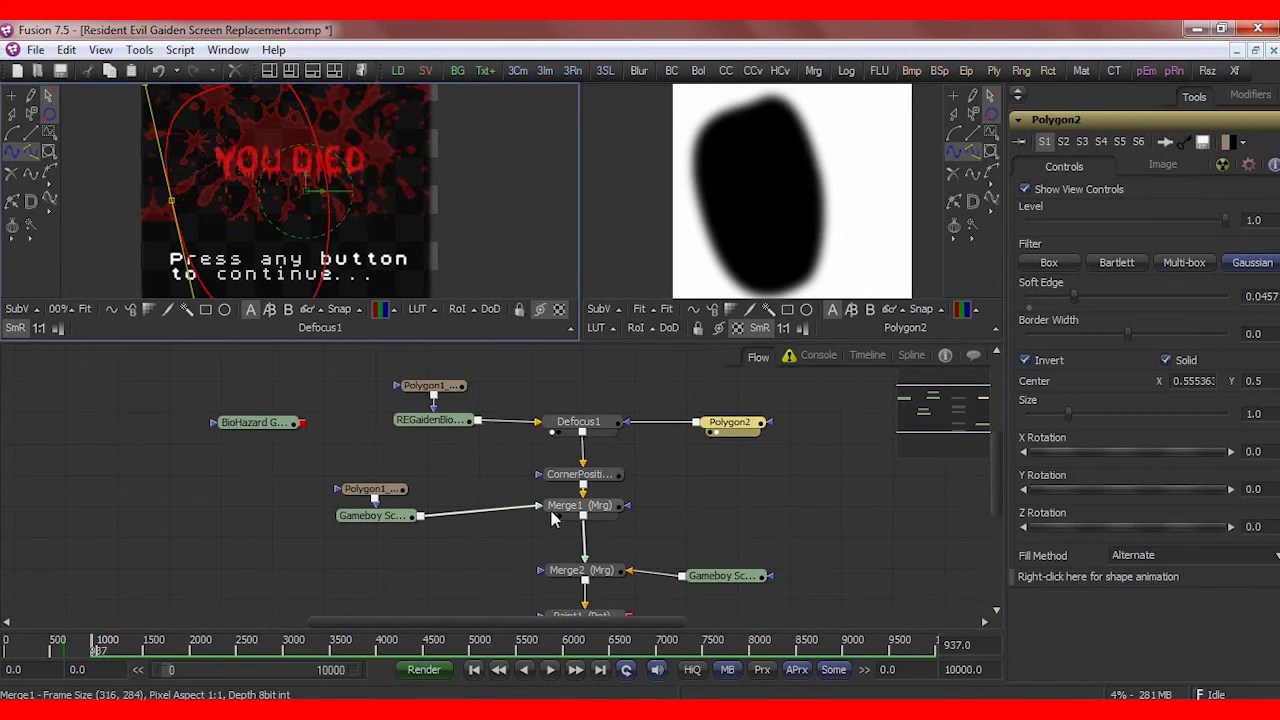
click(704, 586)
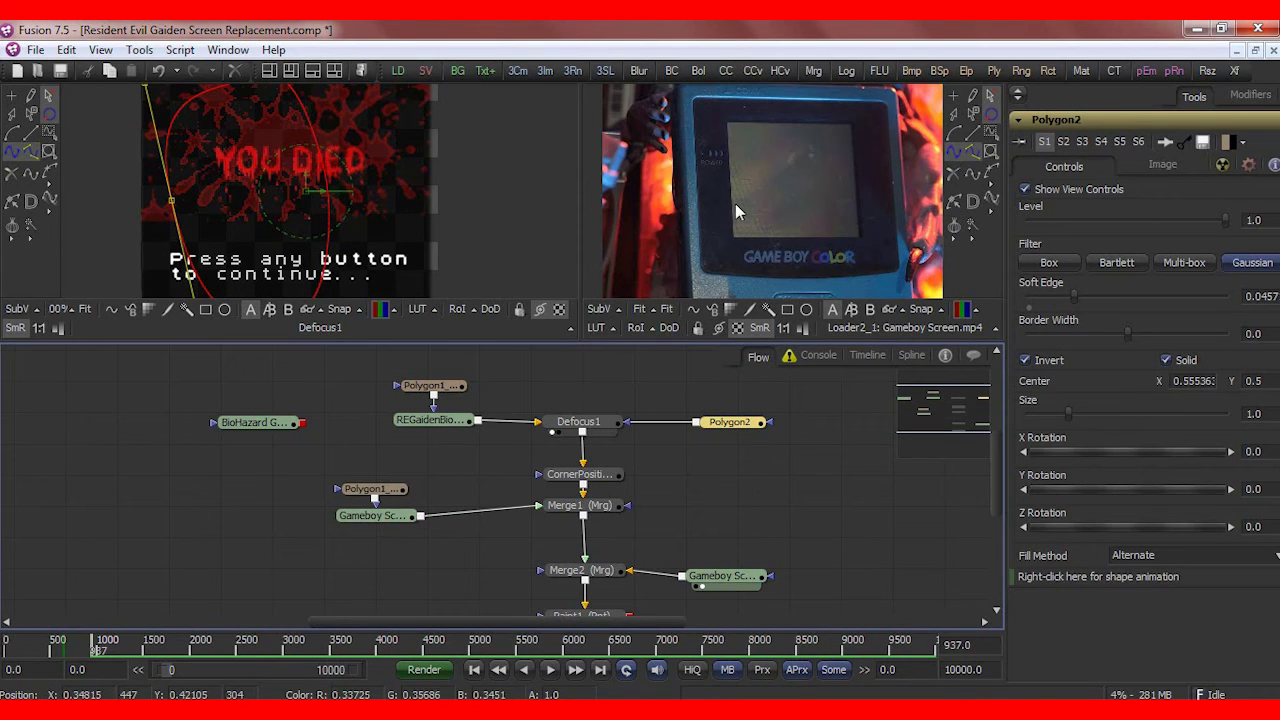
drag(170, 205, 153, 258)
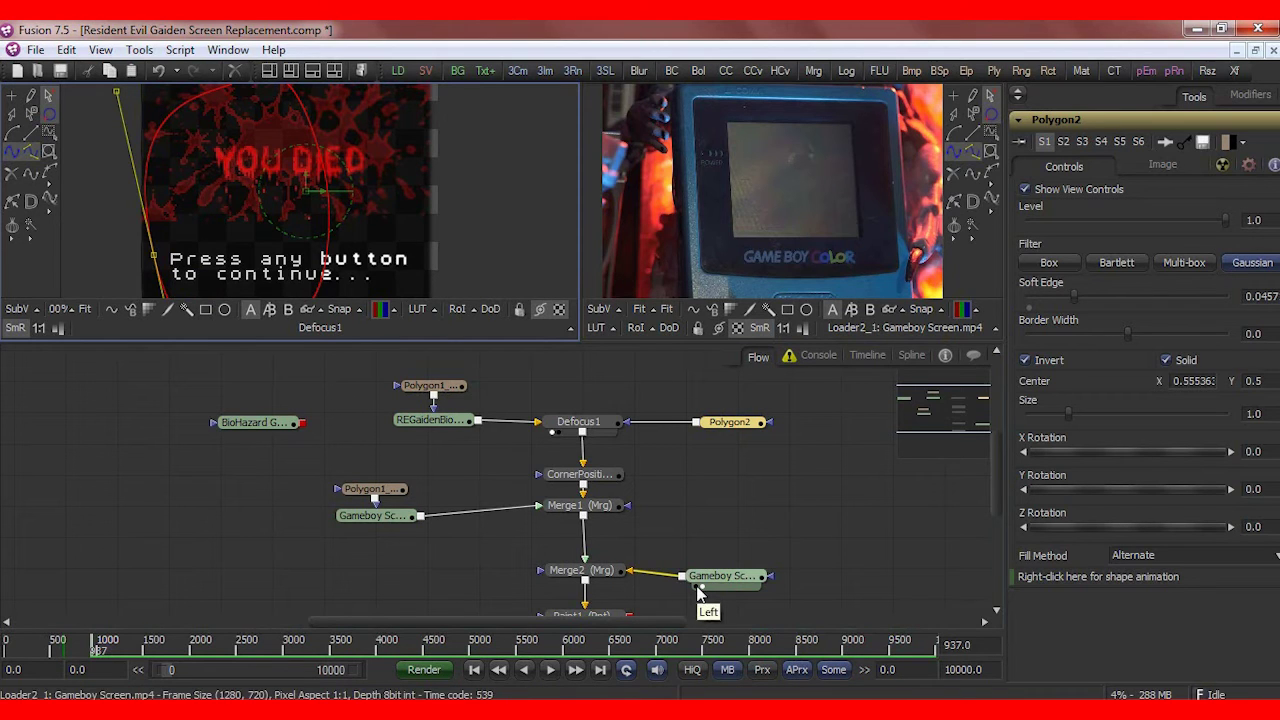
- With Merge2 at Fit, refine the mask's points into a tall oval
click(556, 584)
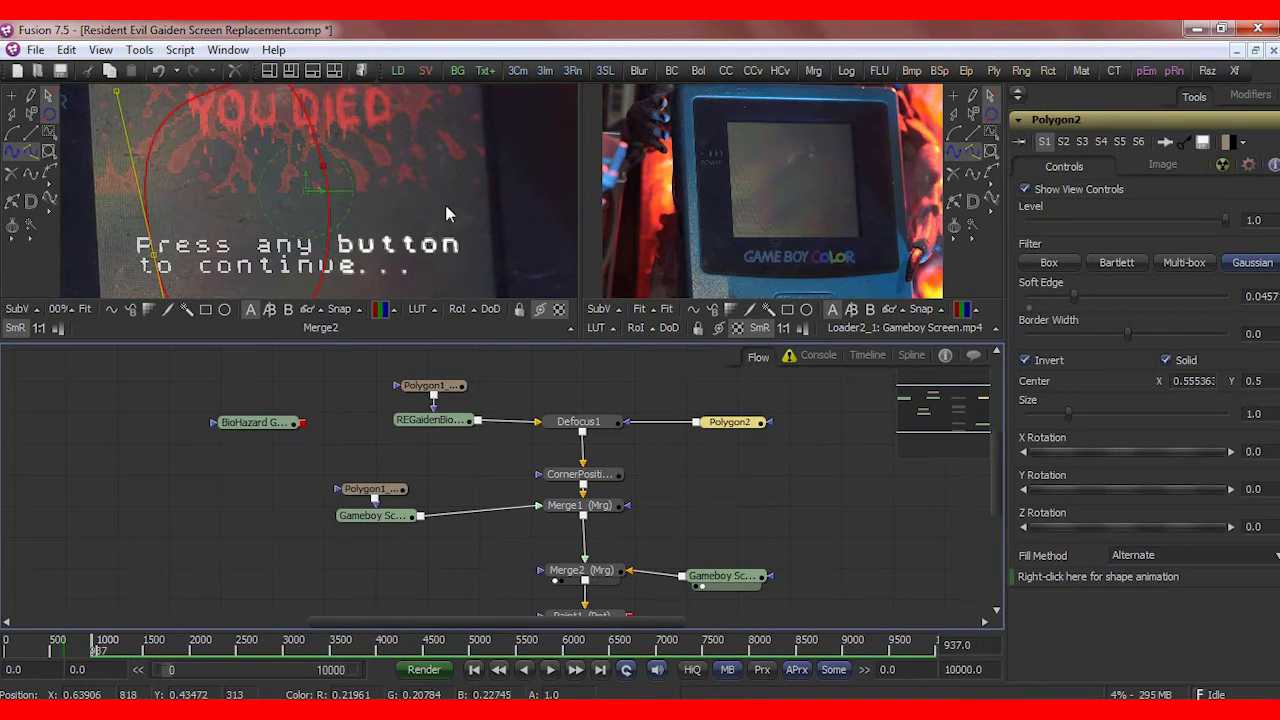
click(84, 309)
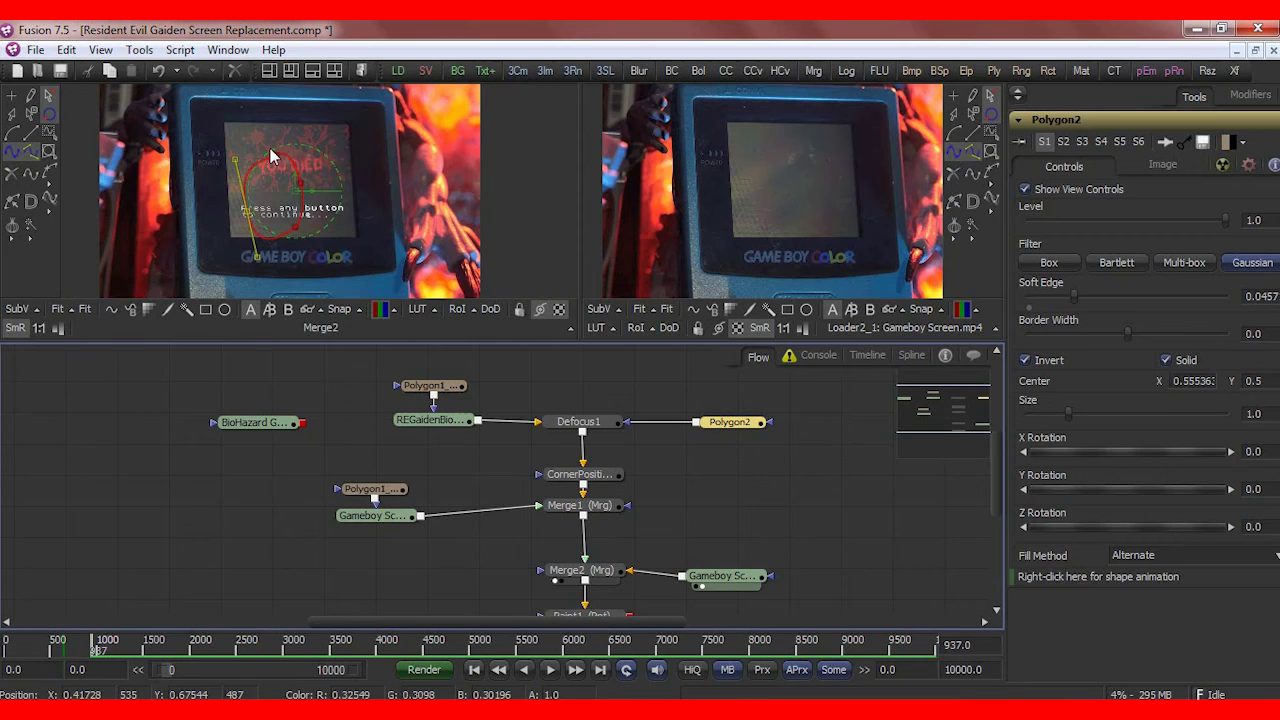
click(273, 149)
drag(273, 149, 266, 120)
drag(293, 229, 228, 224)
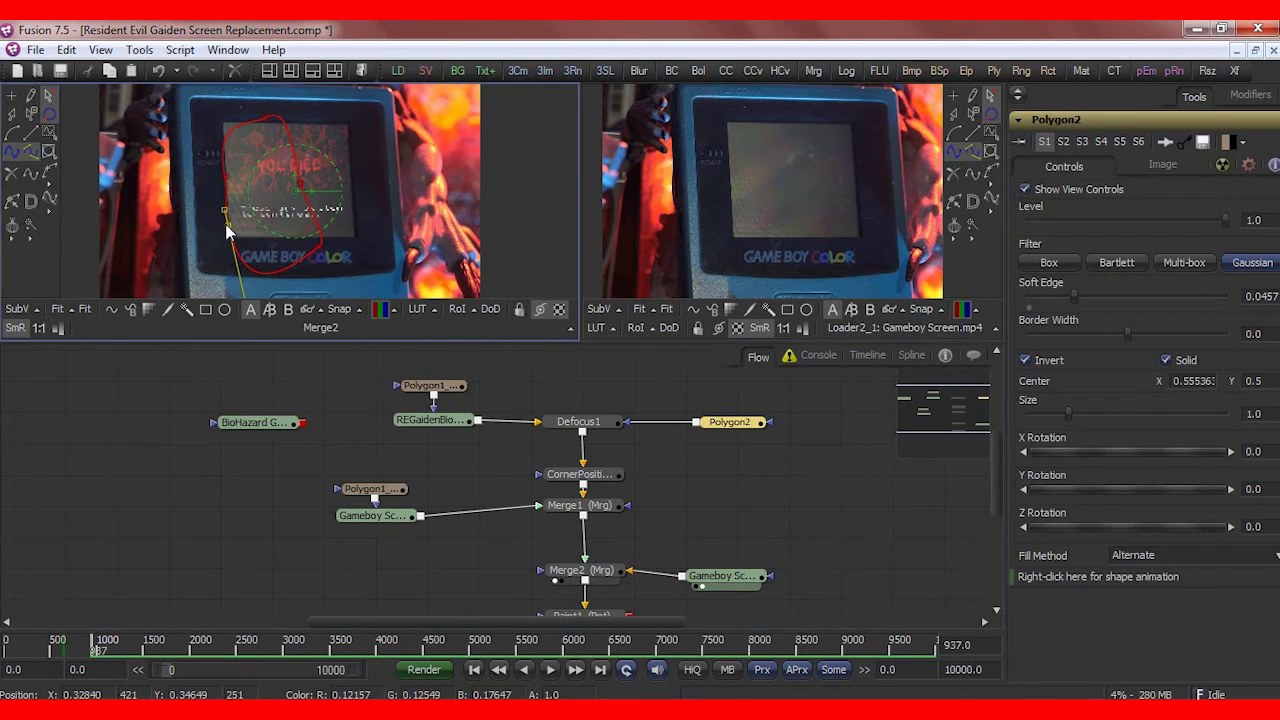
click(85, 239)
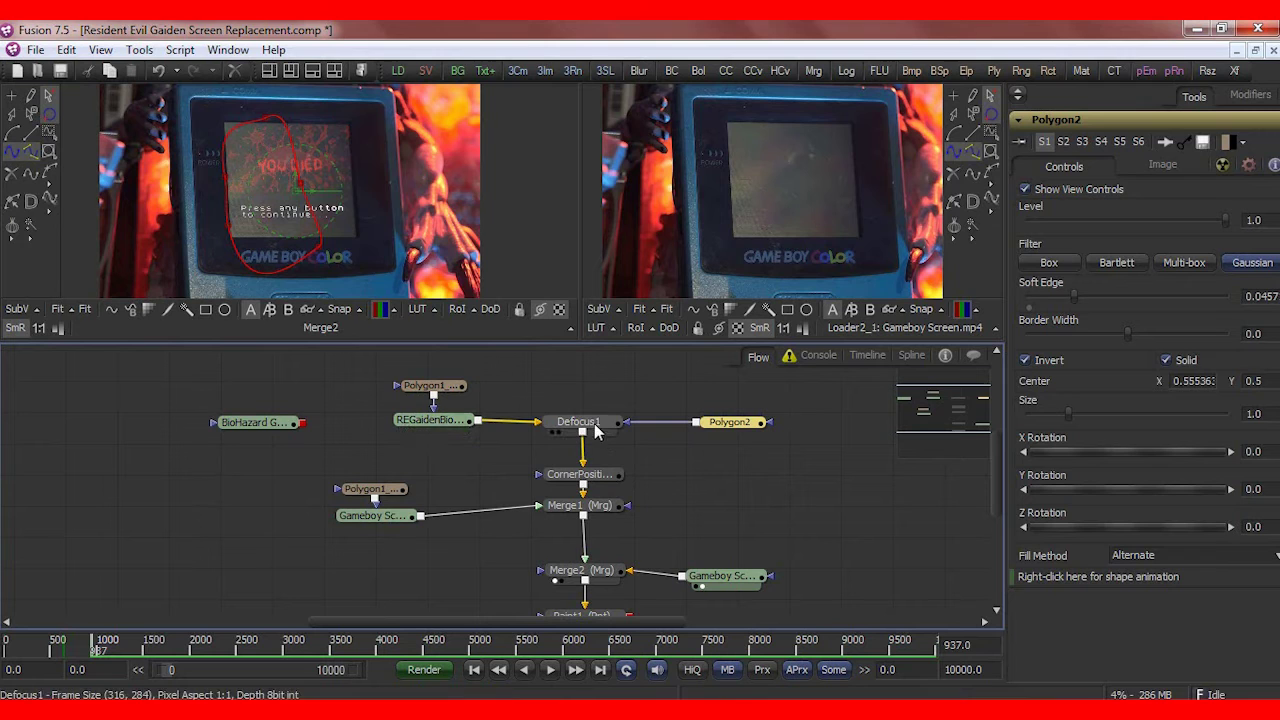
- Drag CornerPositioner1's top-right corner onto the screen corner, at X 1.124474, Y 1.3324
click(581, 479)
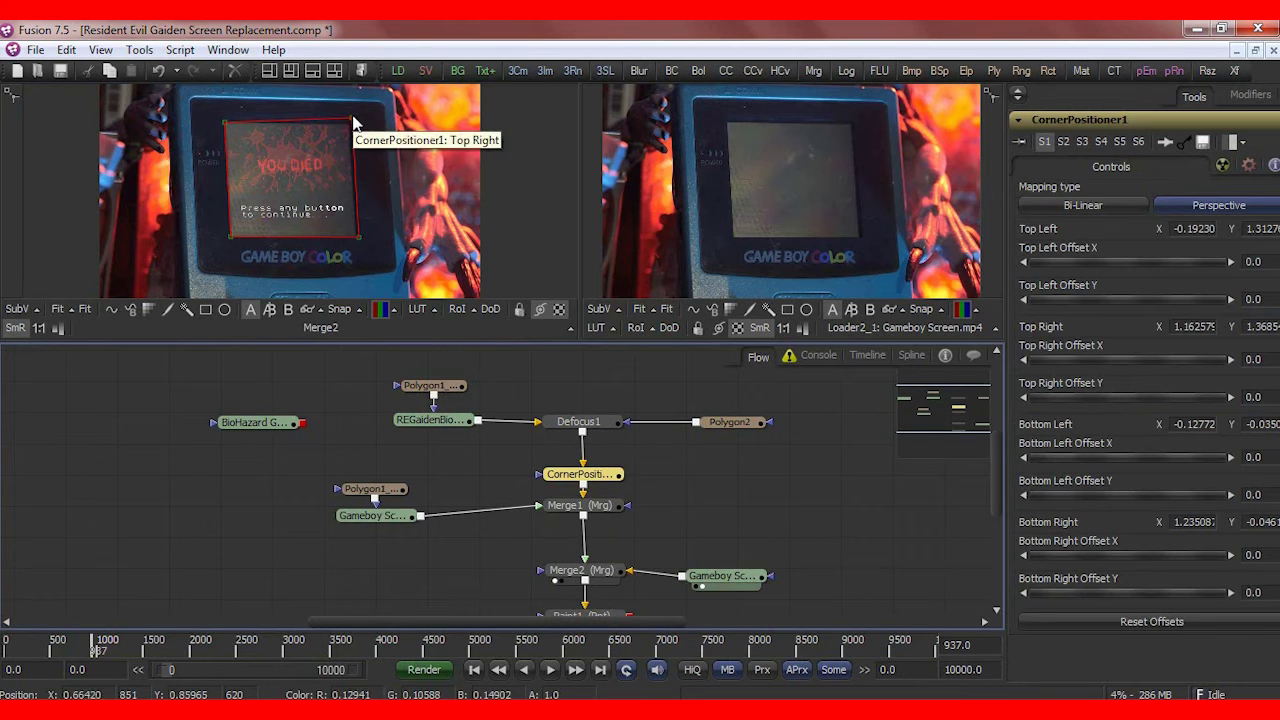
drag(352, 122, 348, 120)
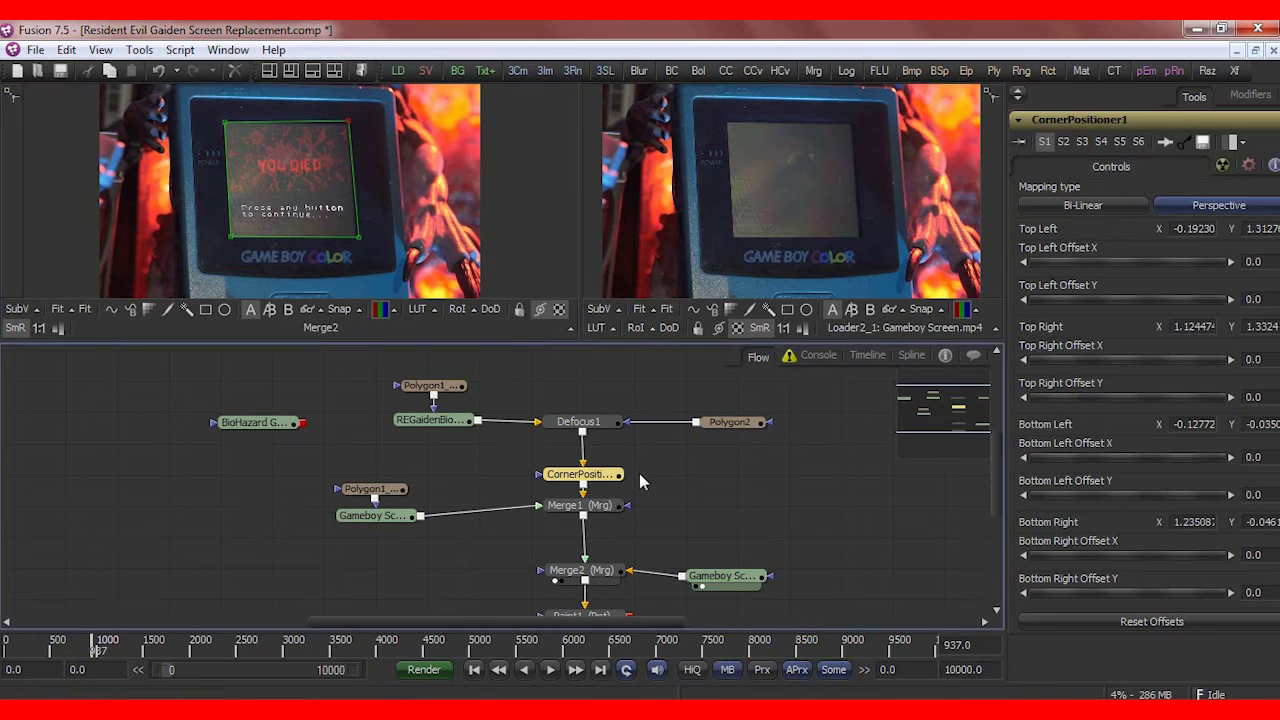
click(664, 481)
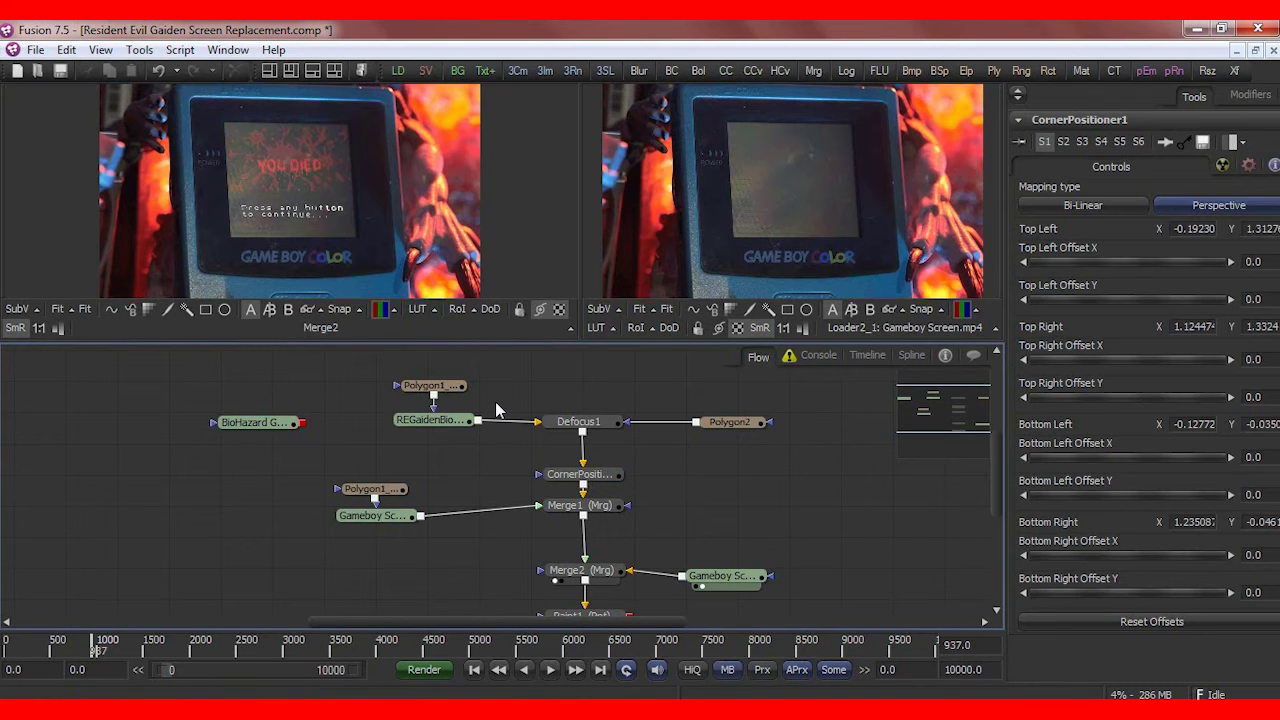
- Preview the raw REGaidenBiohazard0002.avi frame from Polygon1's area and select Merge1 to show its settings
click(436, 388)
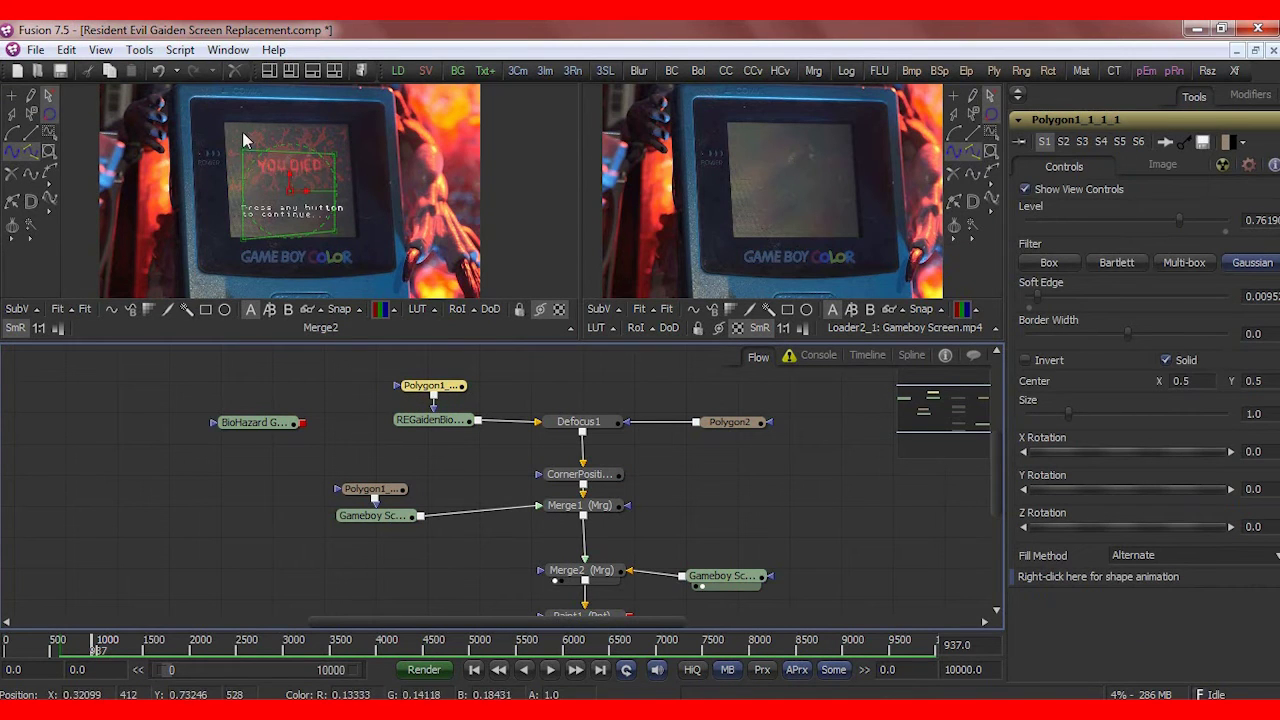
click(403, 429)
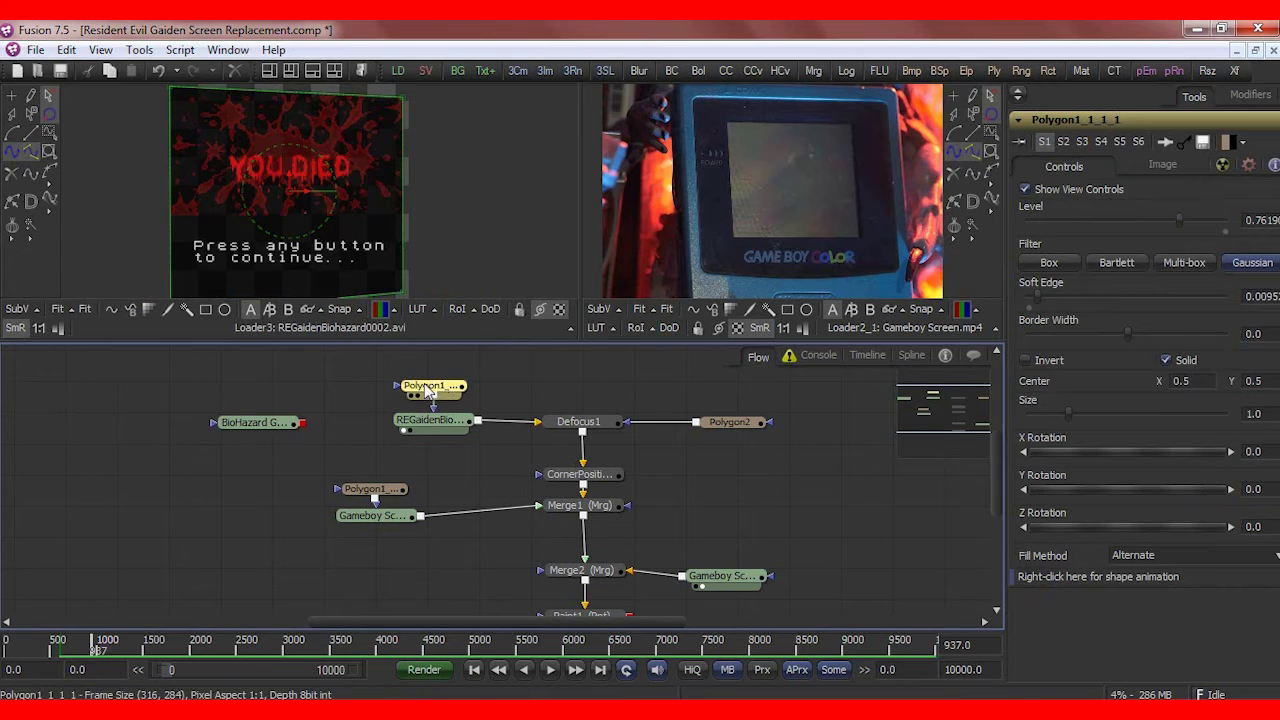
mouse_move(427, 391)
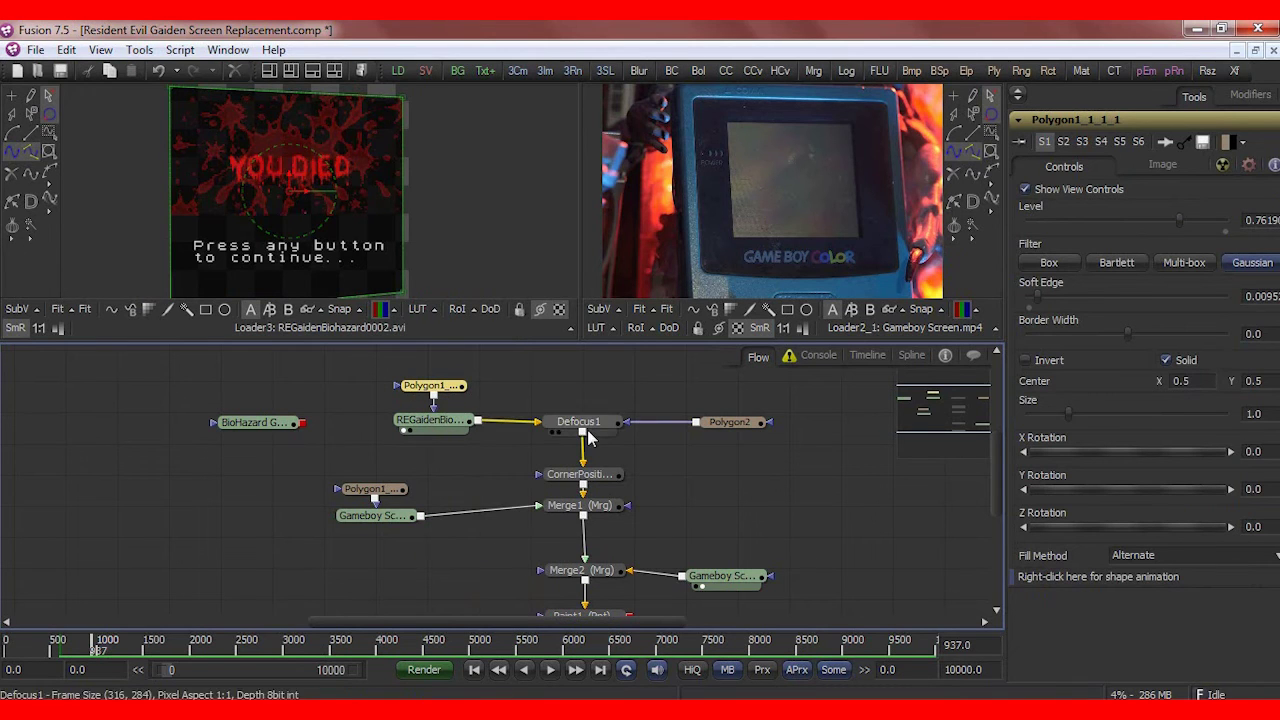
click(562, 509)
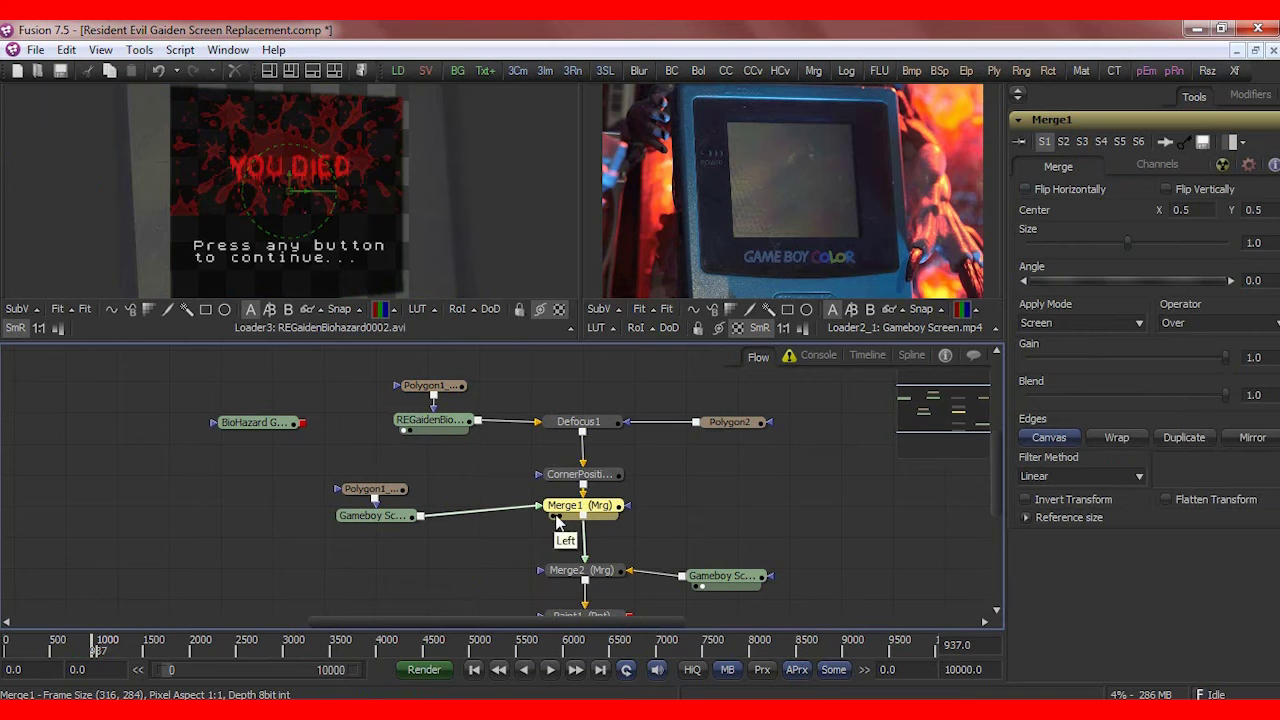
- Show Merge1 in both viewers, then Merge2's composite in the second, and select CornerPositioner1
click(560, 518)
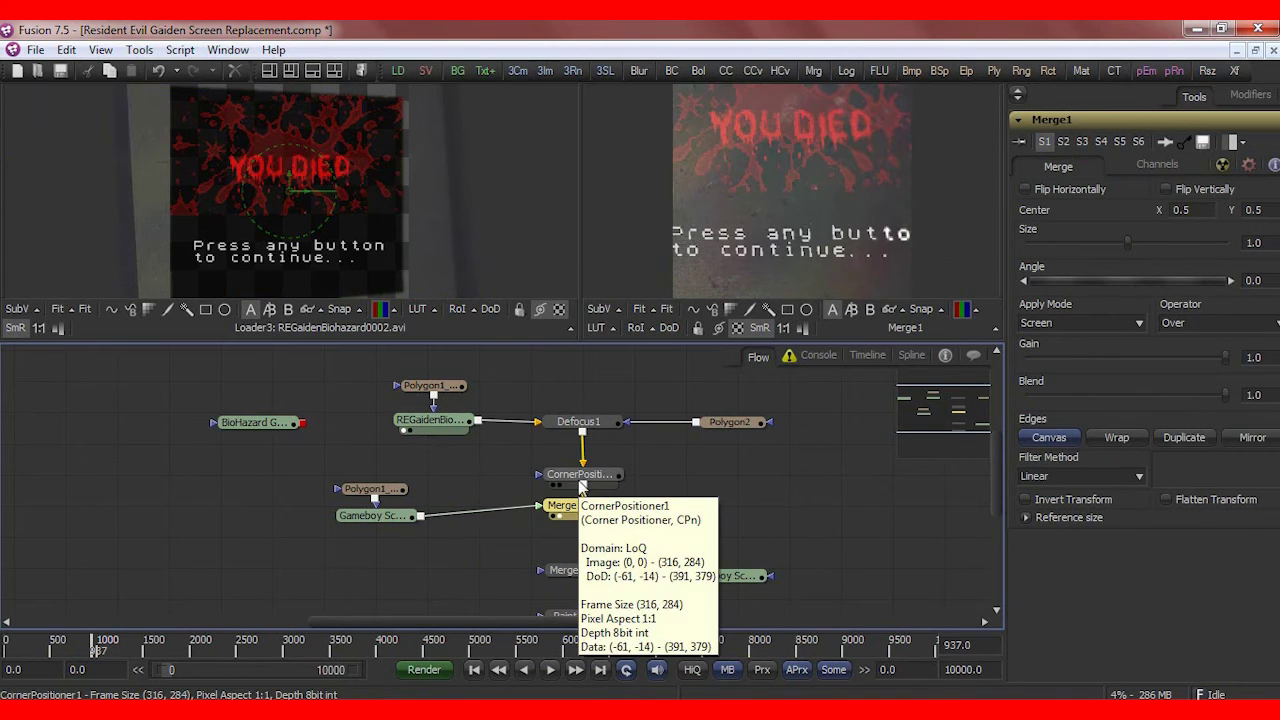
click(555, 520)
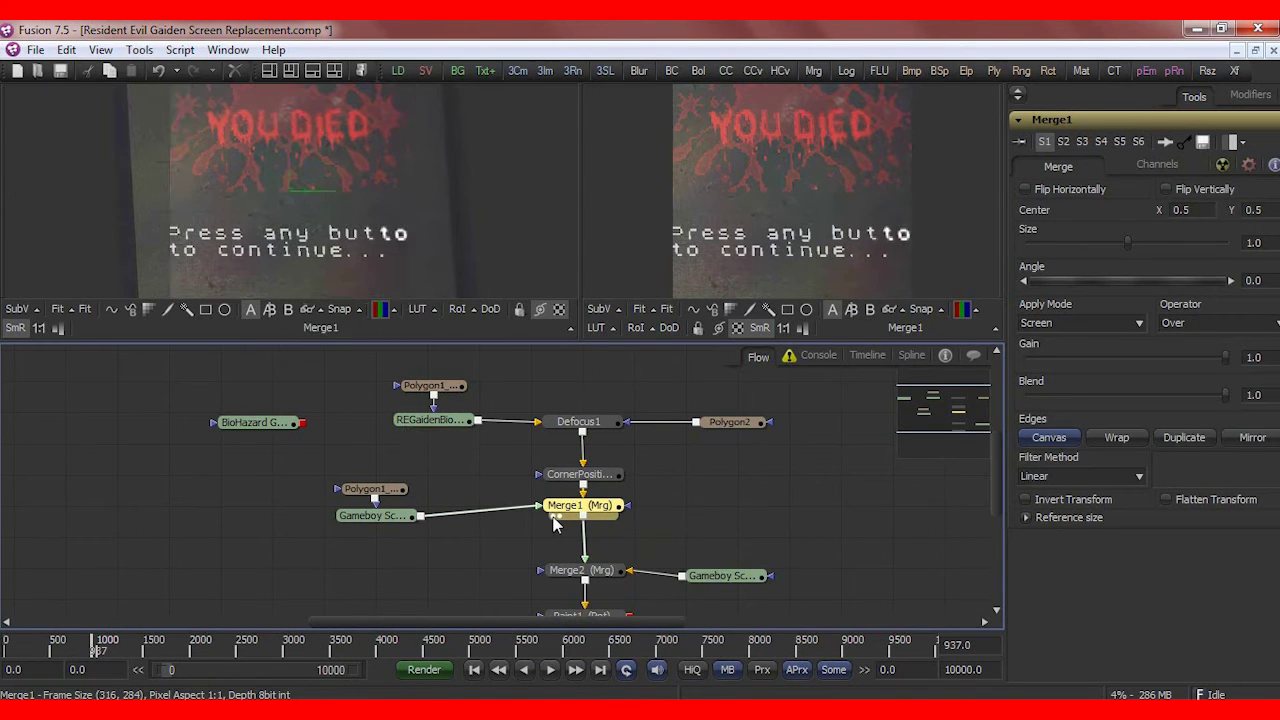
click(562, 584)
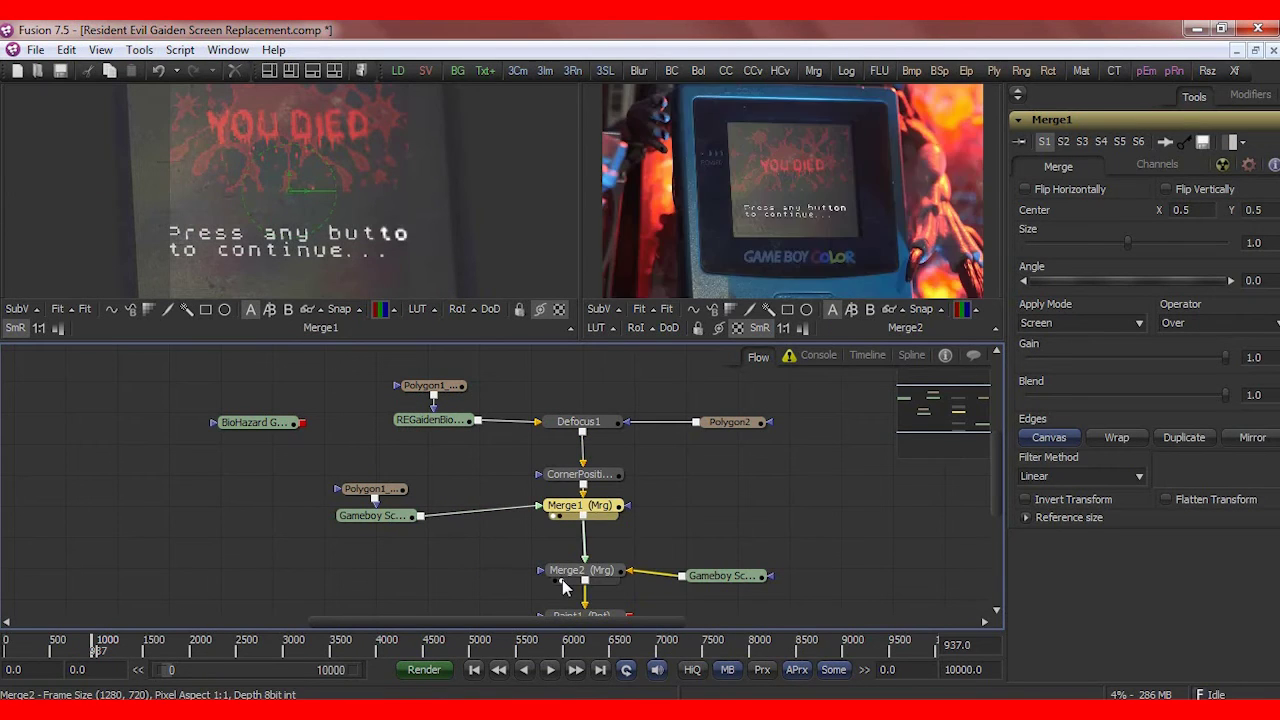
click(595, 482)
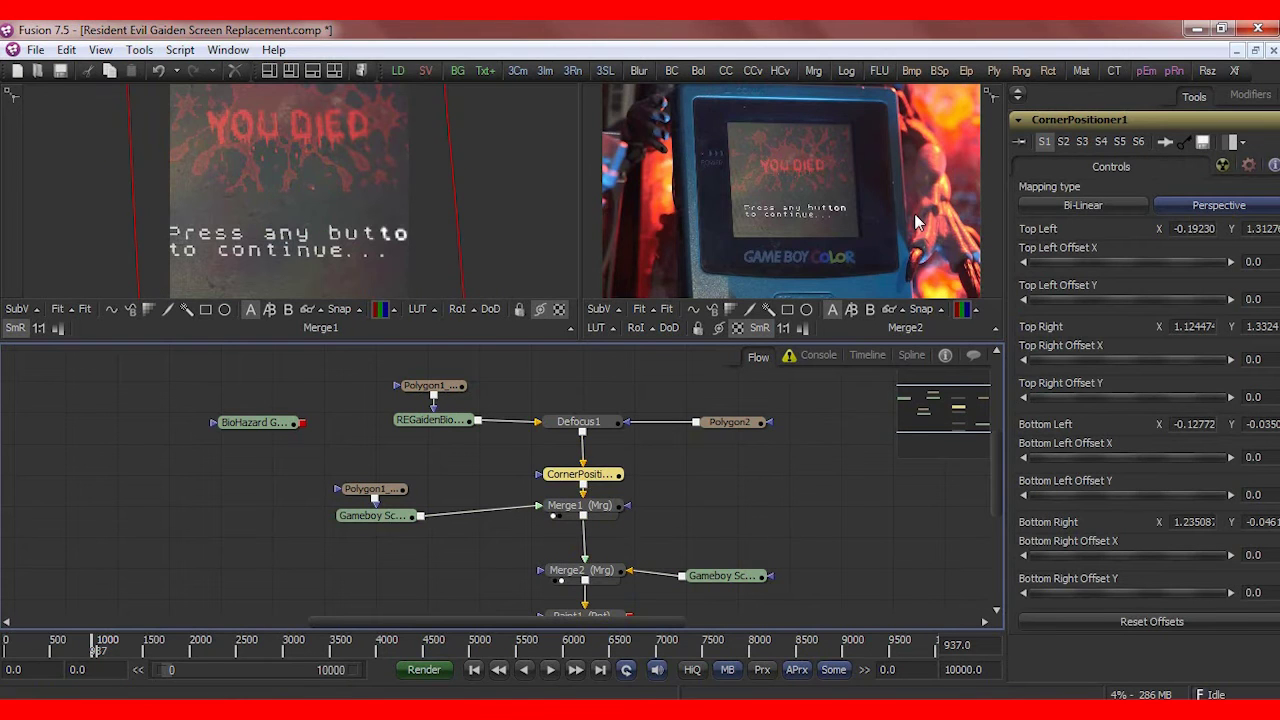
- Widen and heighten the viewers, then toggle CornerPositioner1's pass-through on and off to compare
drag(576, 189, 456, 189)
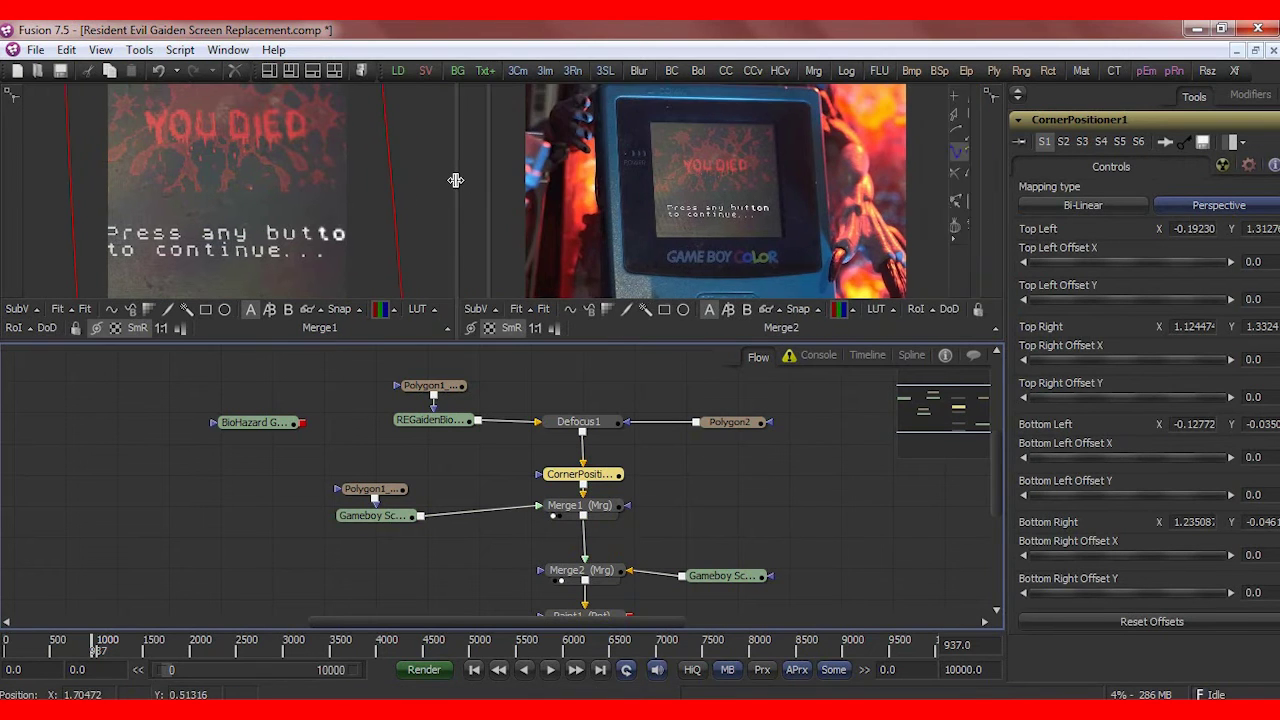
drag(576, 343, 576, 428)
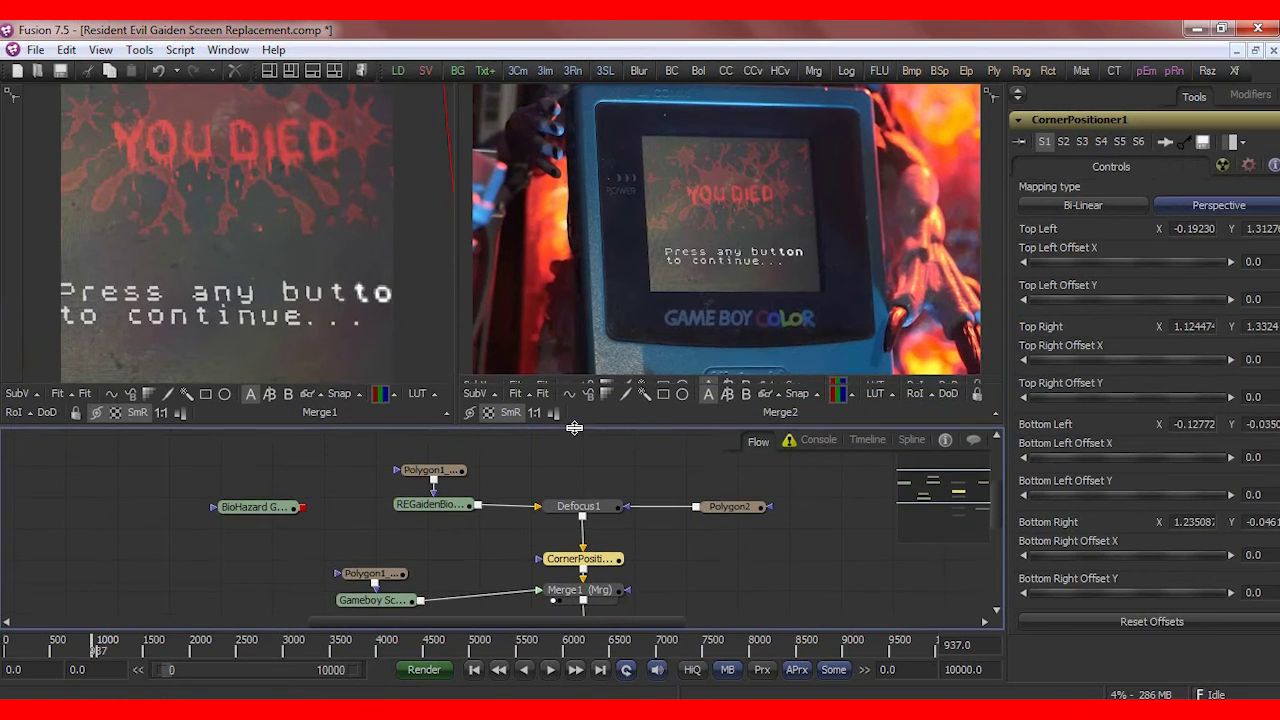
click(1165, 145)
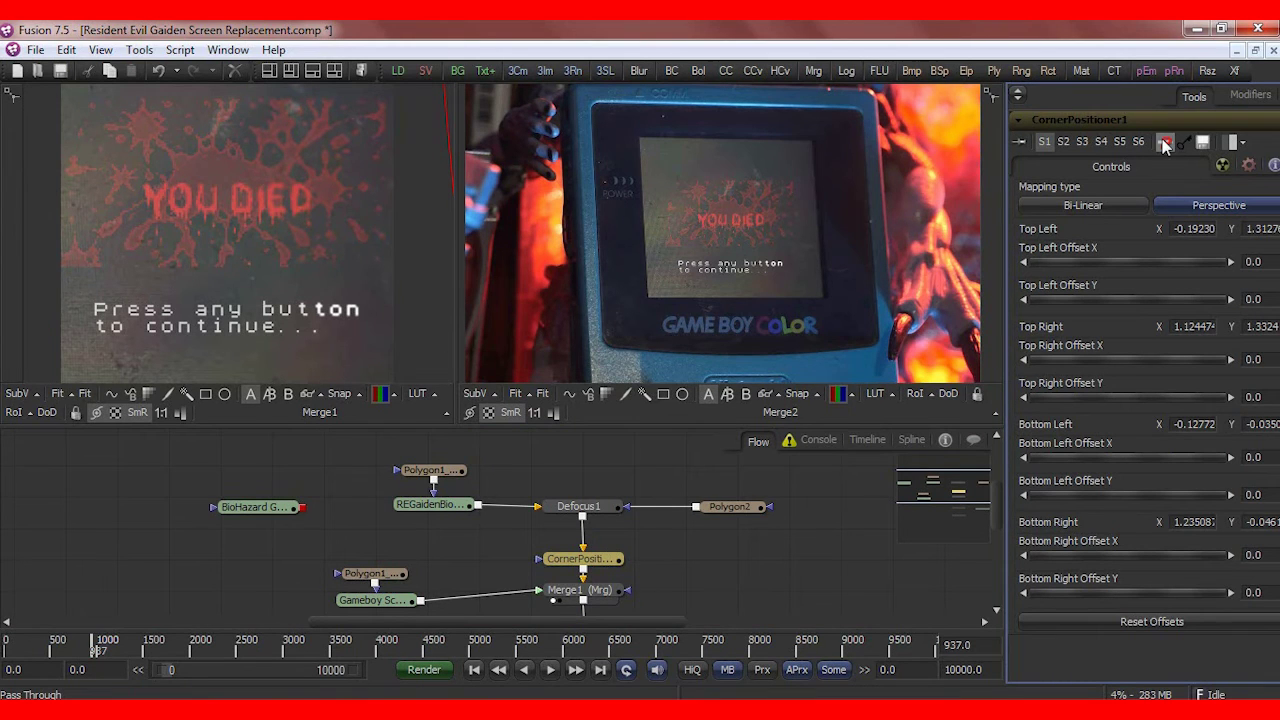
click(1165, 145)
- Select Defocus1 and toggle its pass-through off and on to compare the blur
click(577, 505)
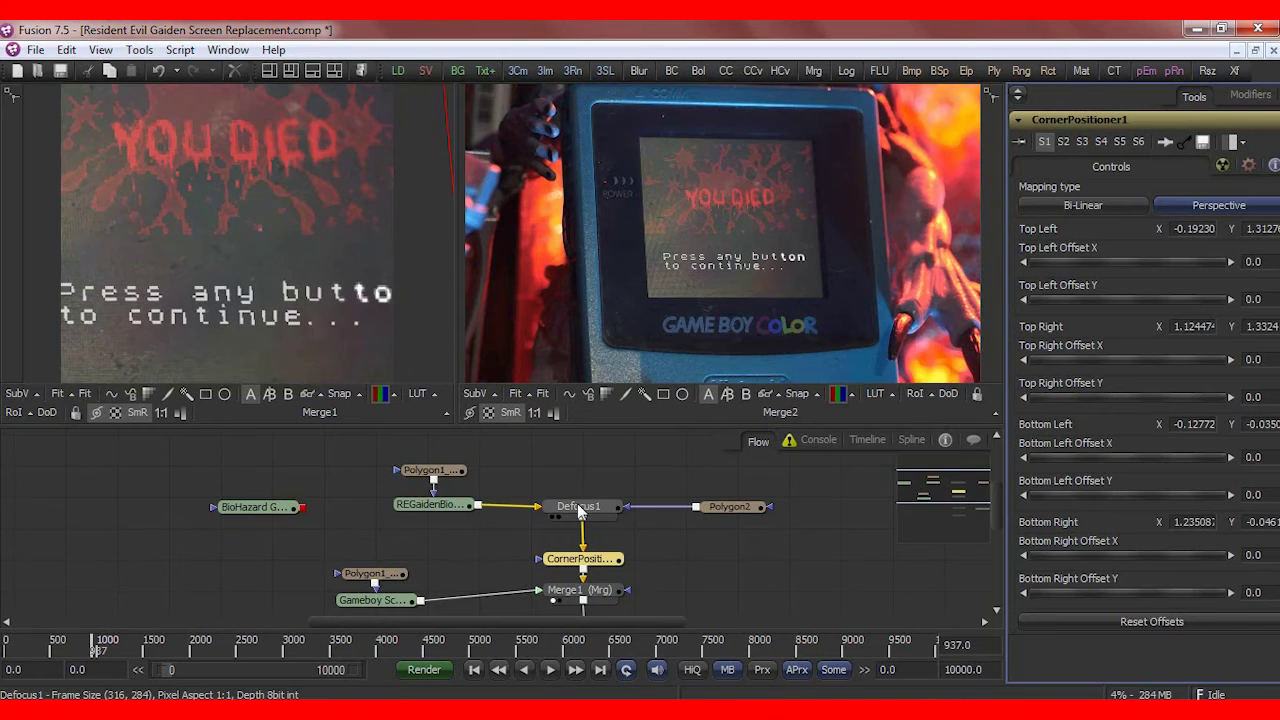
click(1166, 146)
click(1167, 146)
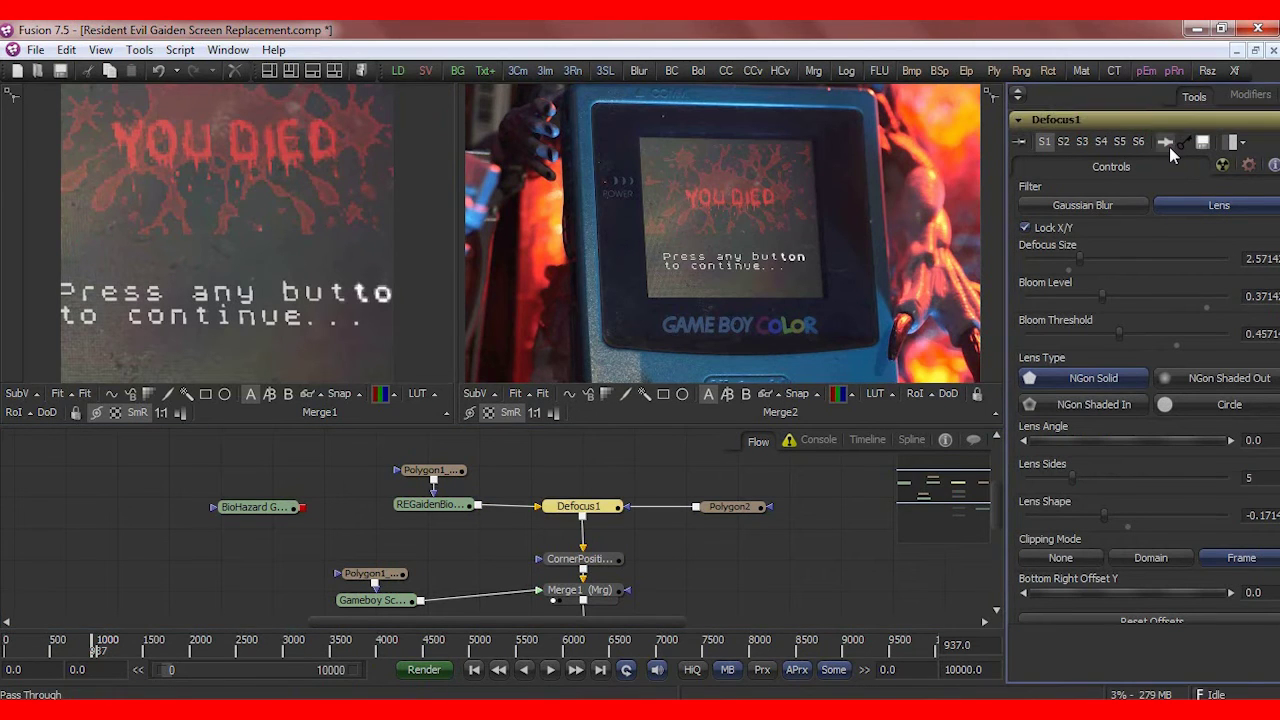
click(1169, 146)
click(1169, 146)
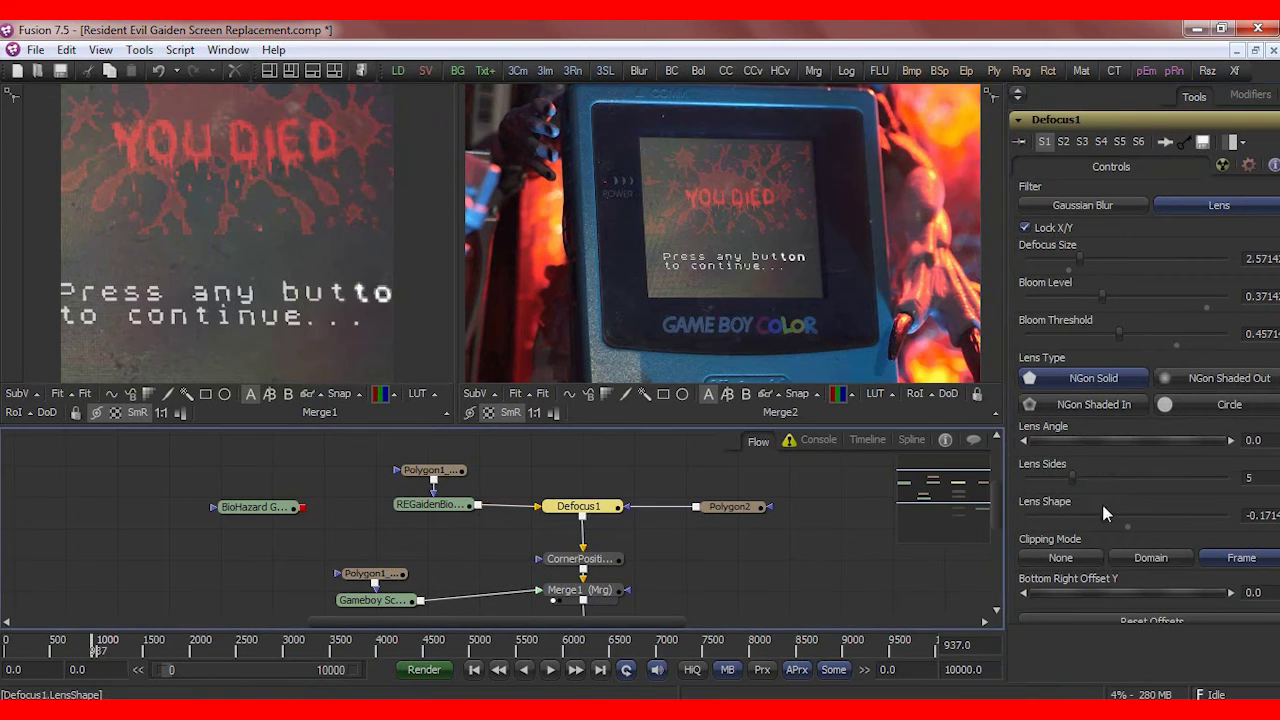
- Lower Defocus1's bloom threshold, raise Defocus Size to 3.38, and enlarge the node graph
drag(1120, 331, 1041, 298)
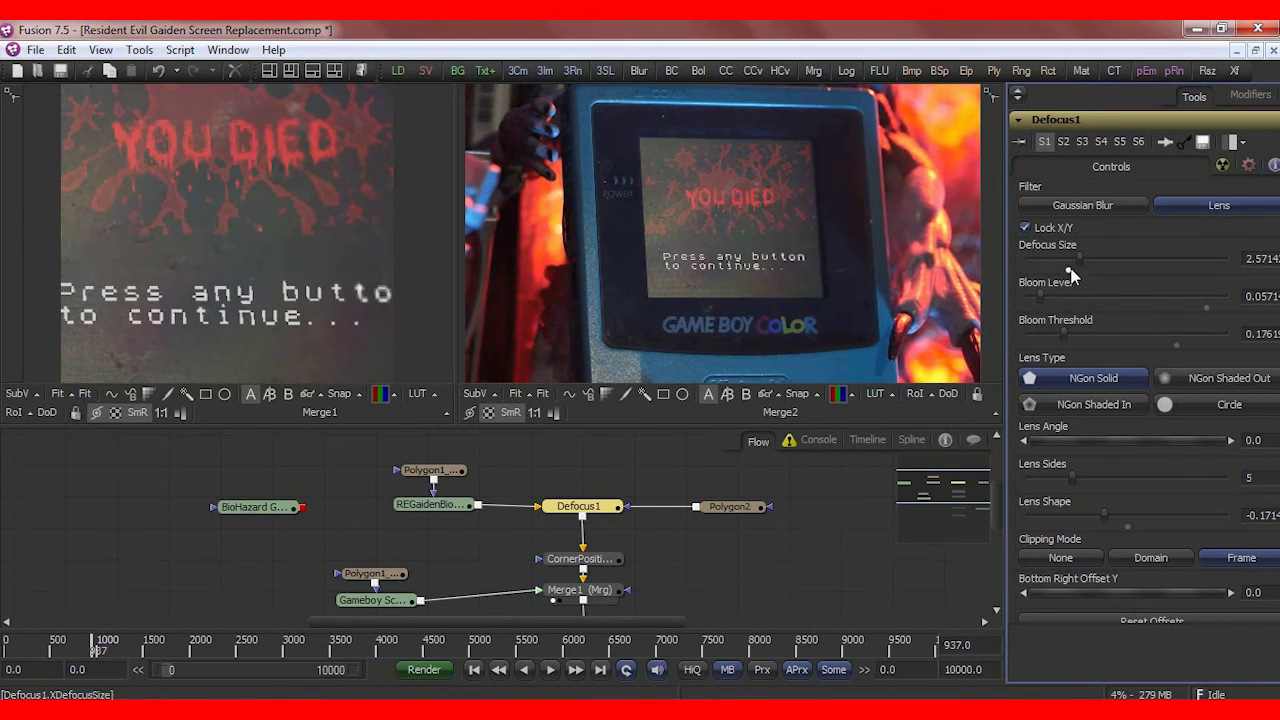
drag(1077, 263, 1097, 270)
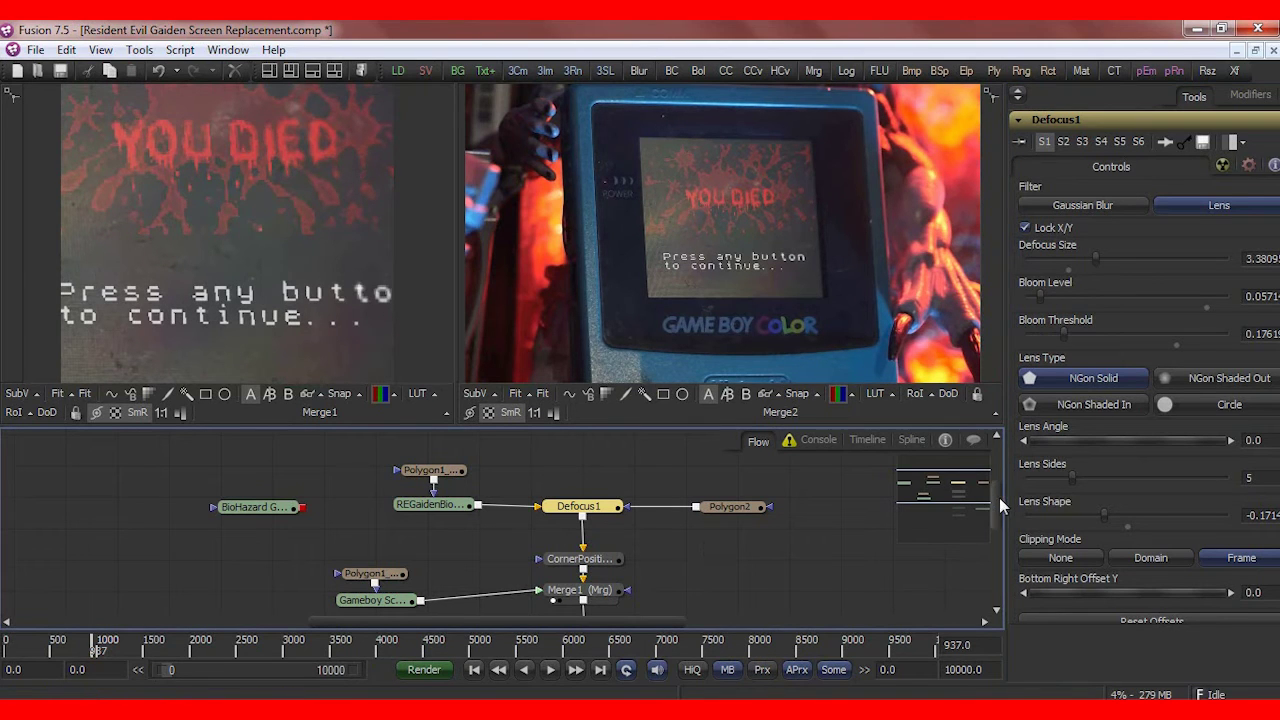
drag(999, 497, 1001, 513)
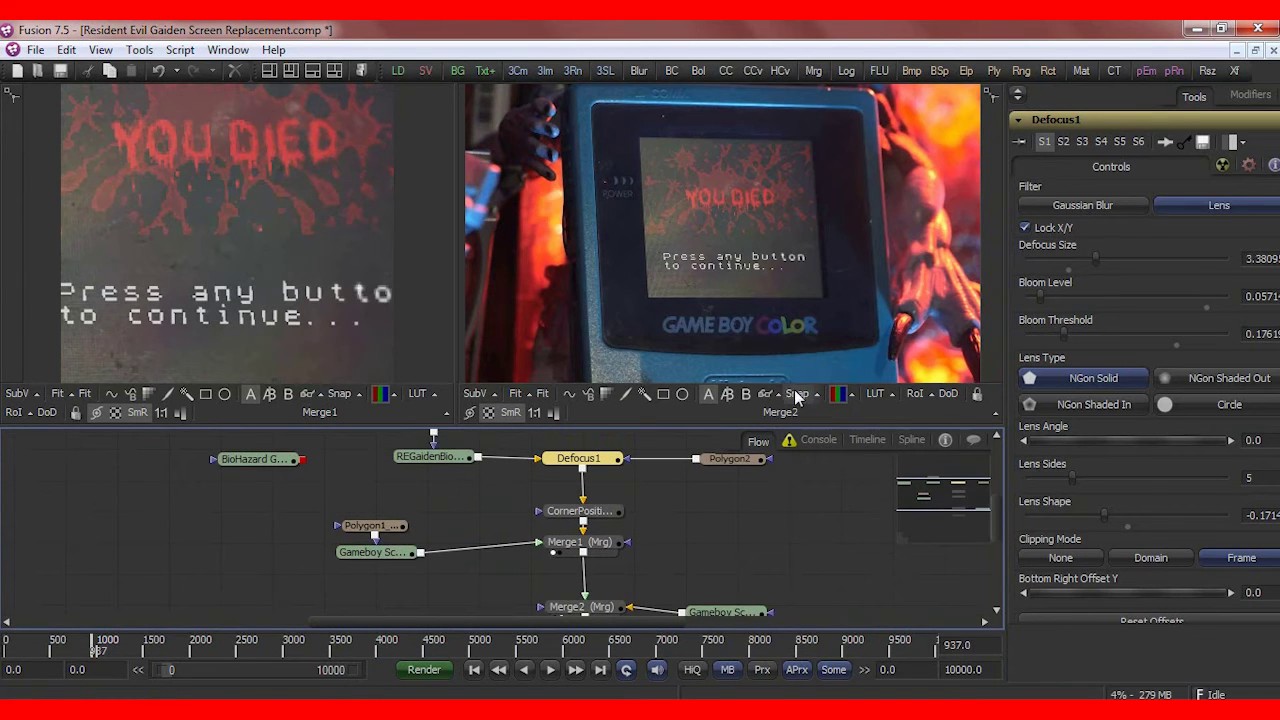
drag(730, 412, 730, 358)
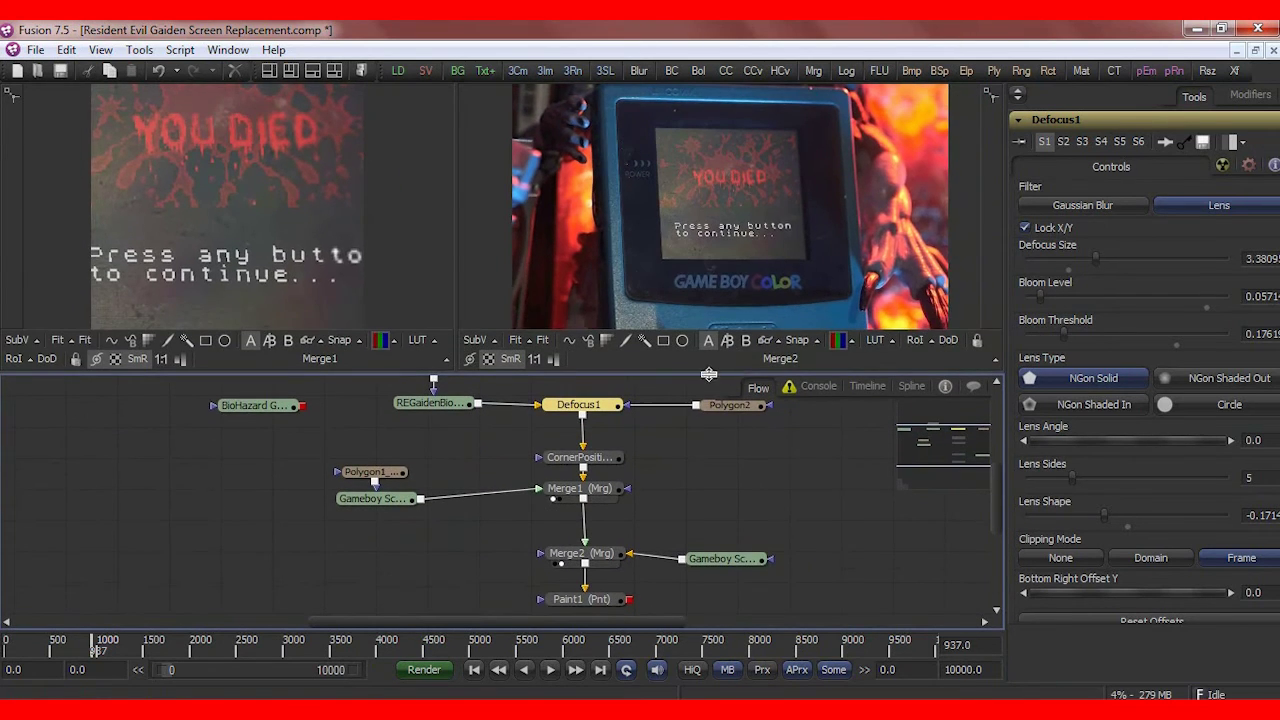
- Inspect the Gameboy Screen and REGaidenBiohazard0002 loaders, then show Merge1 in the left viewer
click(358, 508)
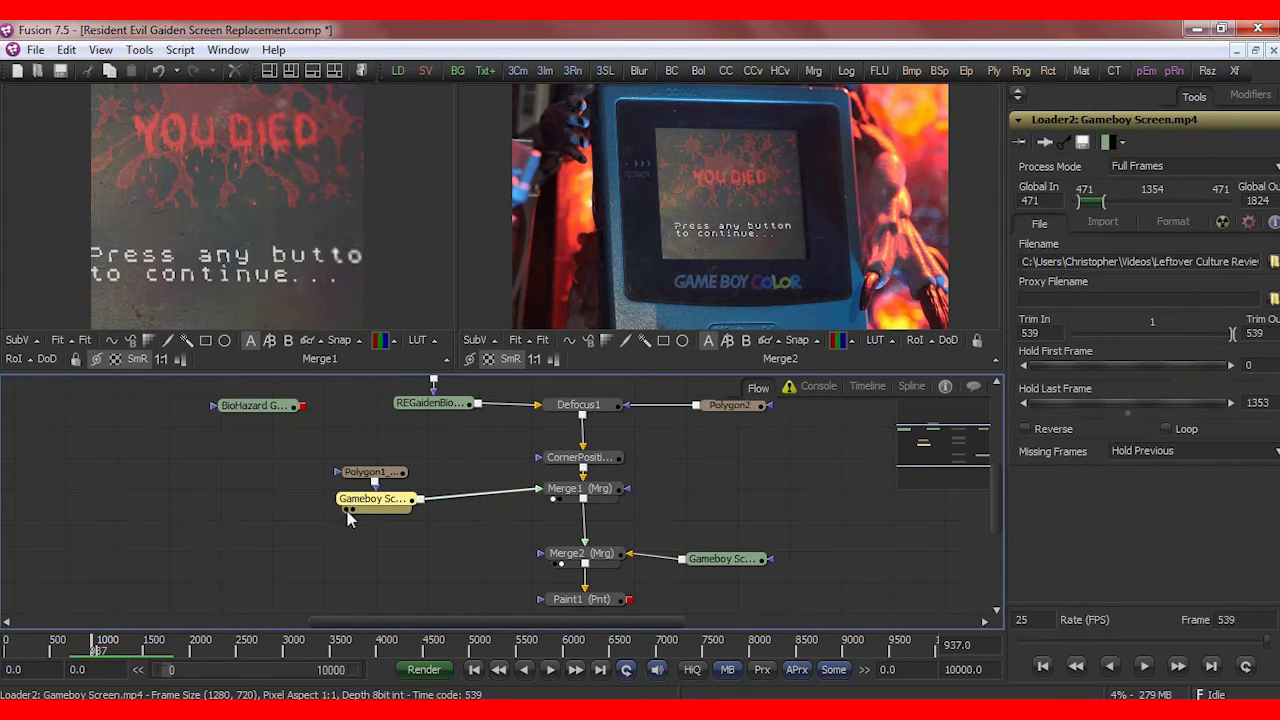
click(346, 511)
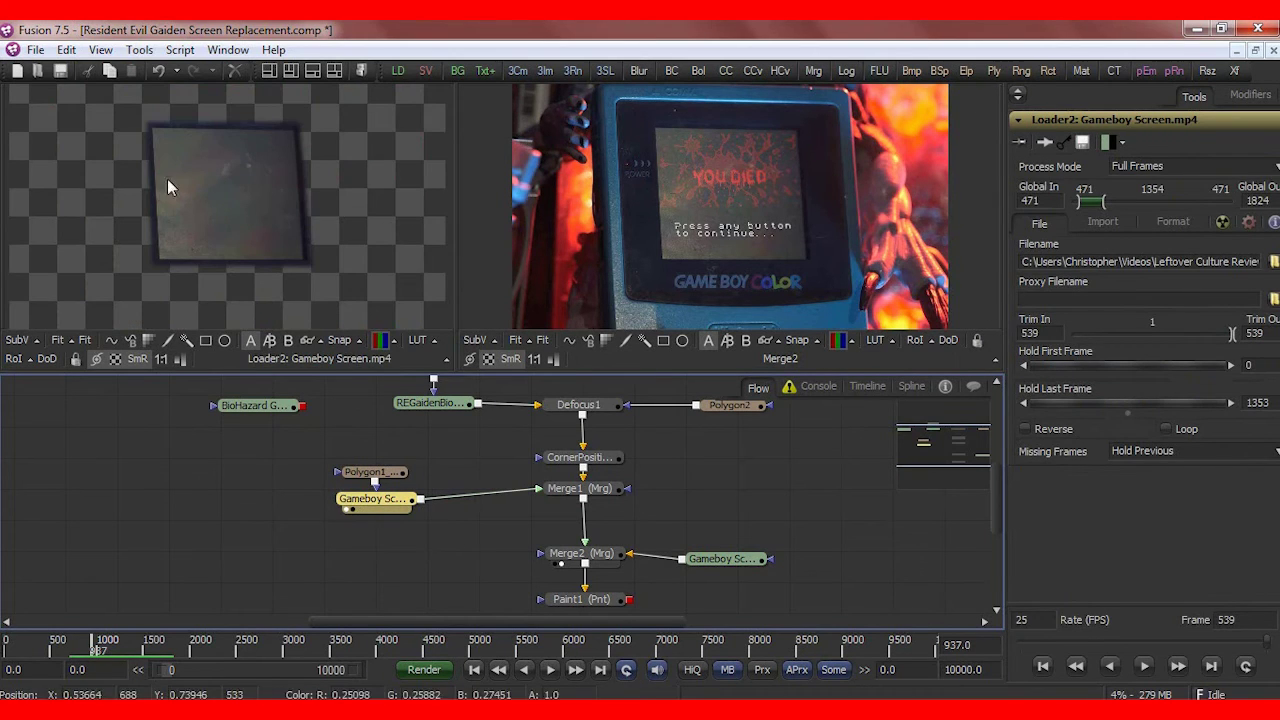
scroll(455, 404, up, 1)
click(448, 419)
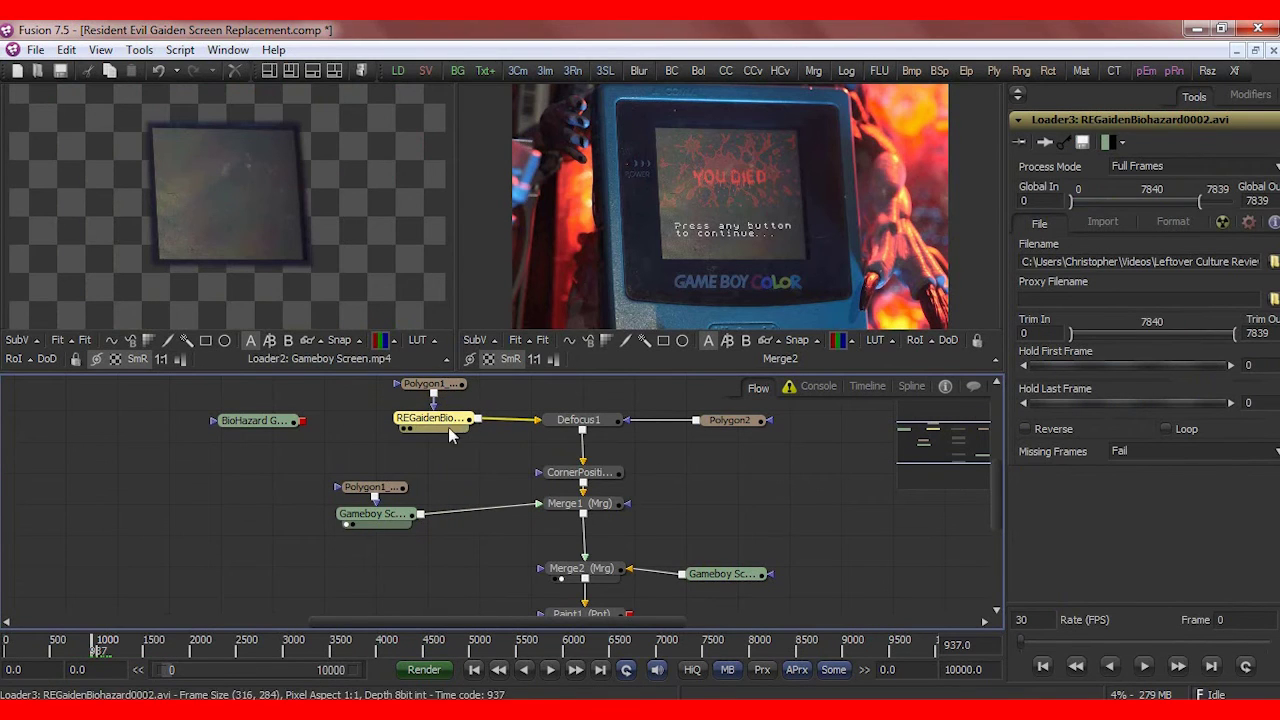
click(554, 515)
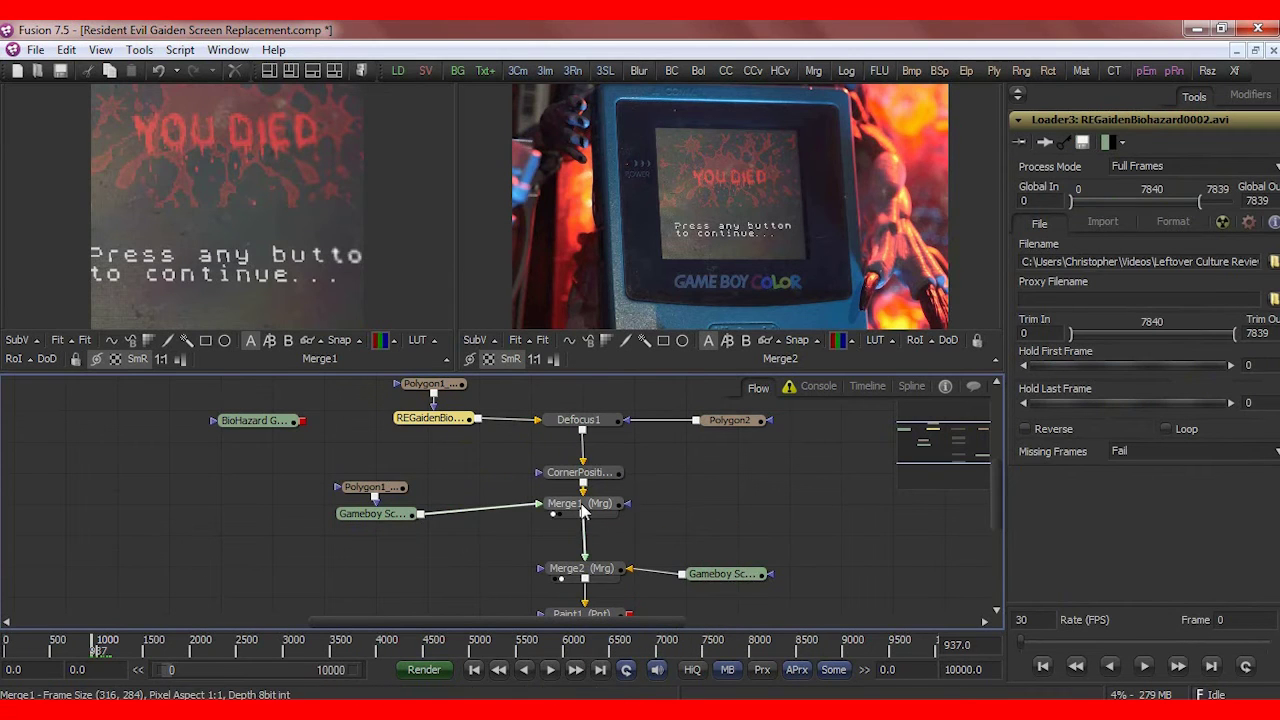
- Connect Merge1's output into Merge2, preview the plain Gameboy Screen clip on the right, and select Merge2
mouse_move(580, 516)
drag(582, 515, 584, 566)
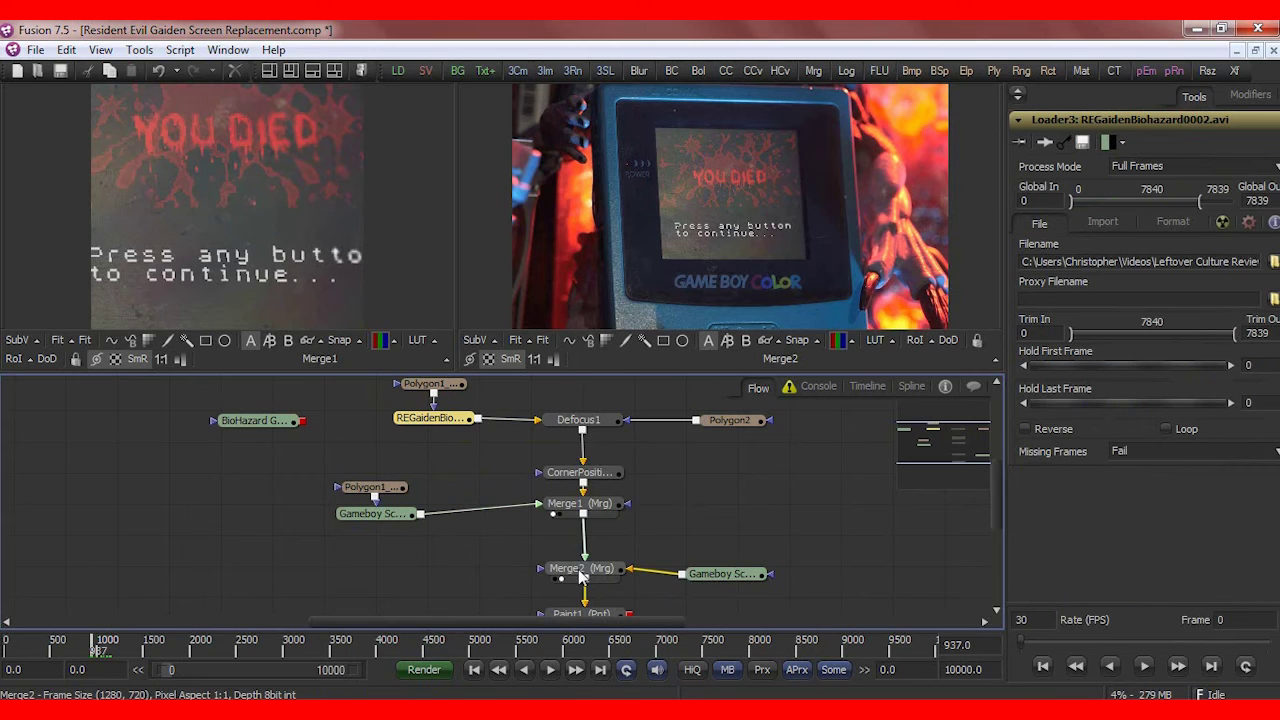
click(701, 584)
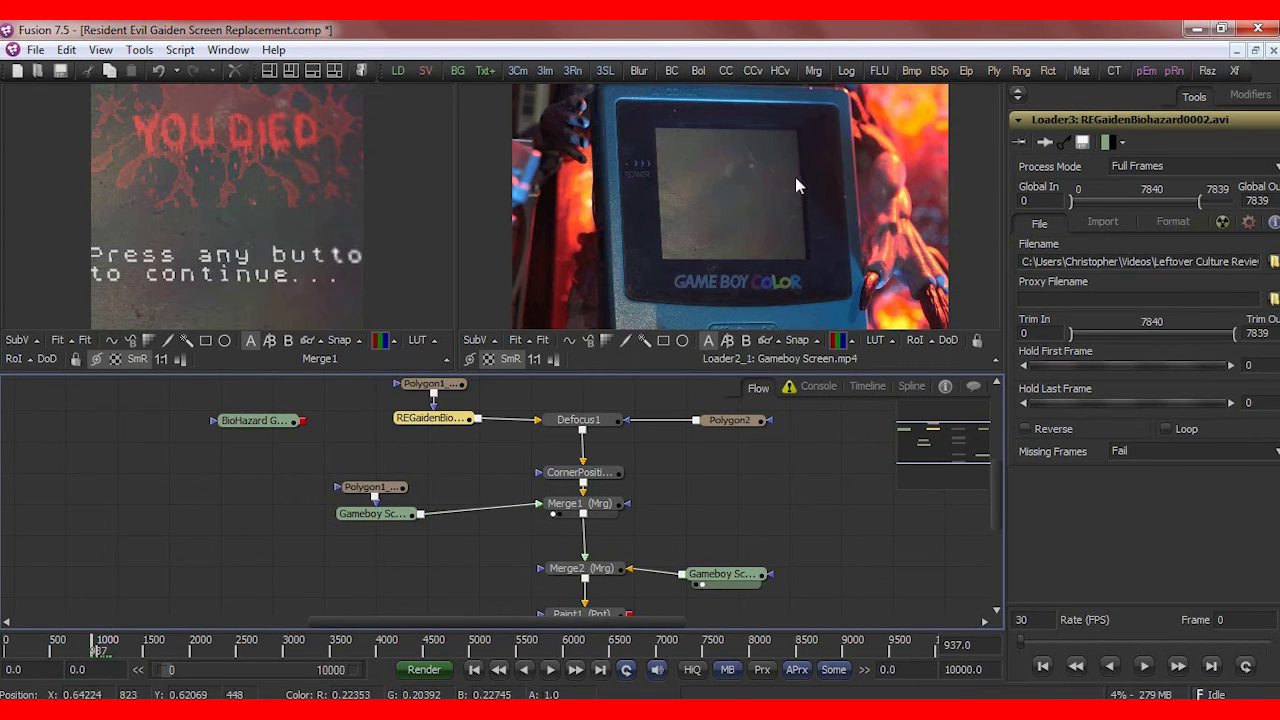
click(562, 570)
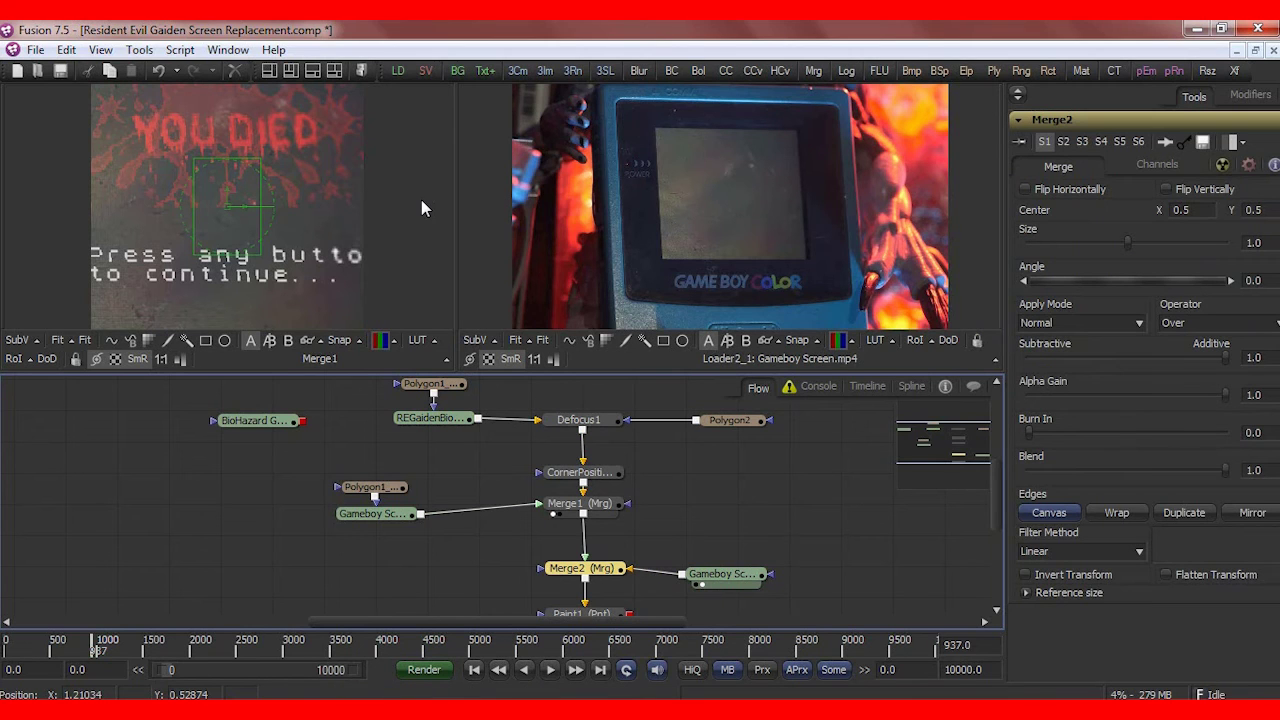
- Preview Merge2 on the left and tweak its Size, Additive (to 0.99522) and Blend (1.0) sliders
click(555, 580)
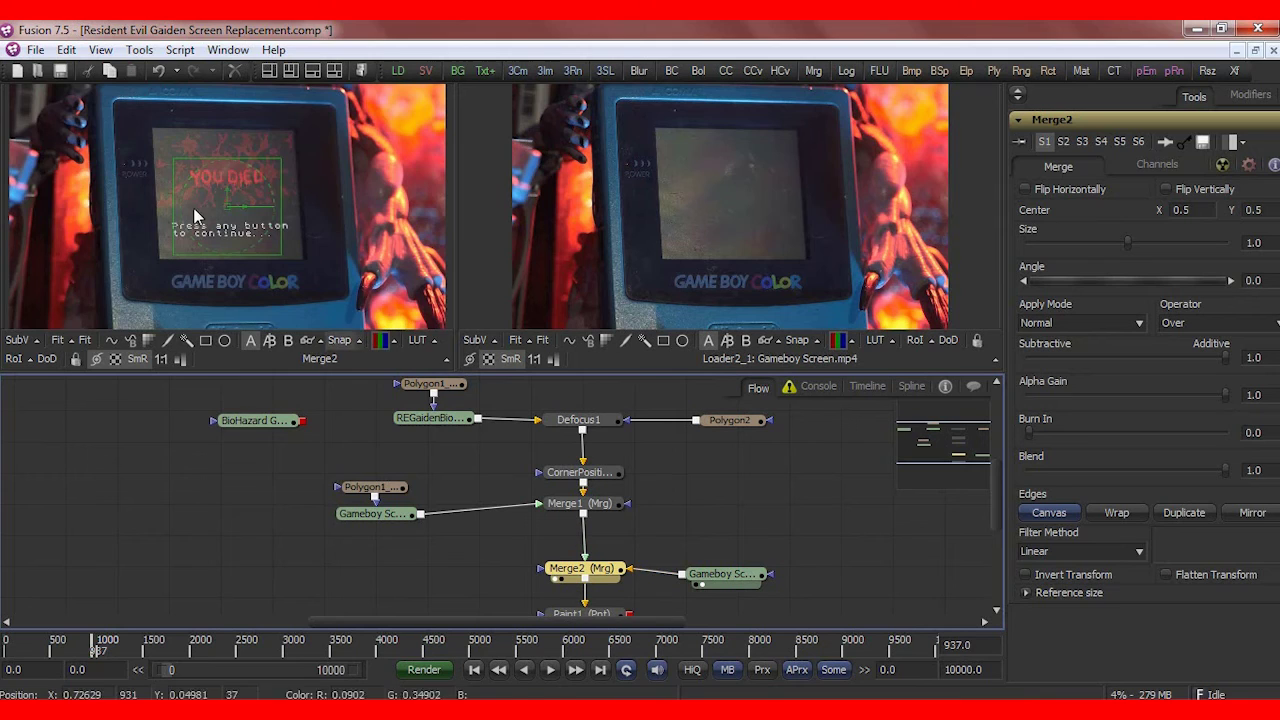
click(198, 538)
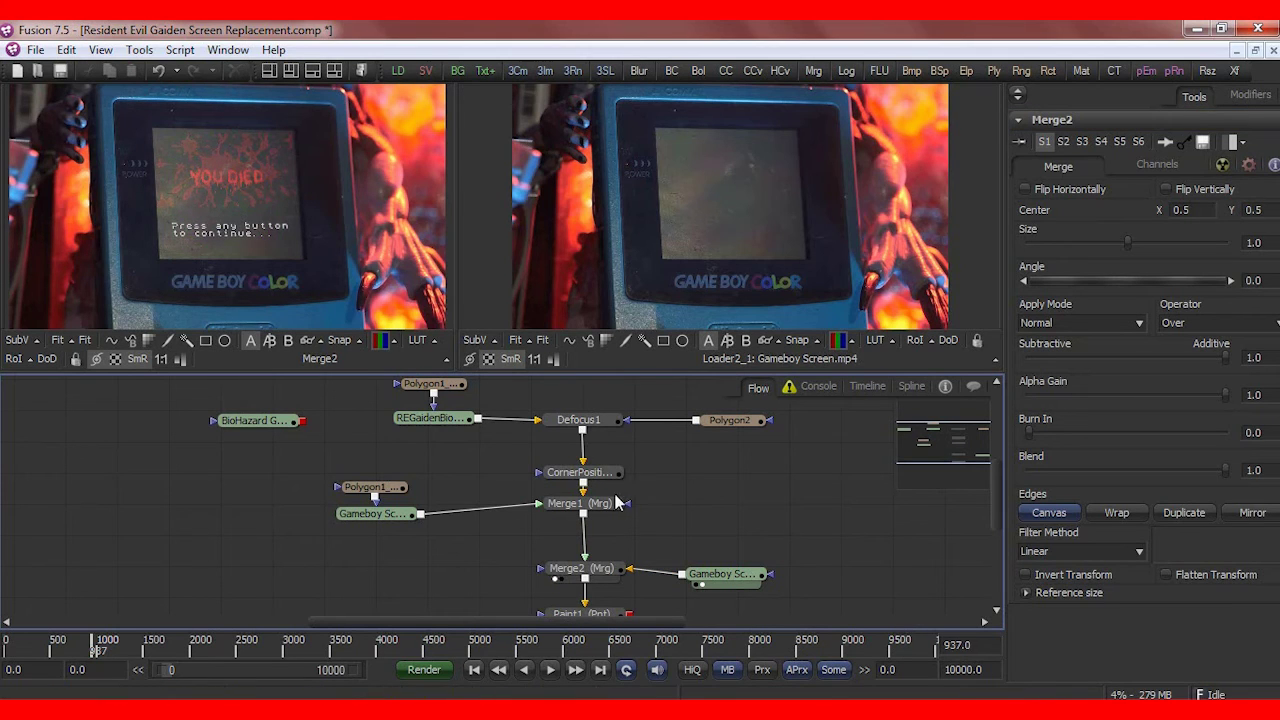
click(589, 579)
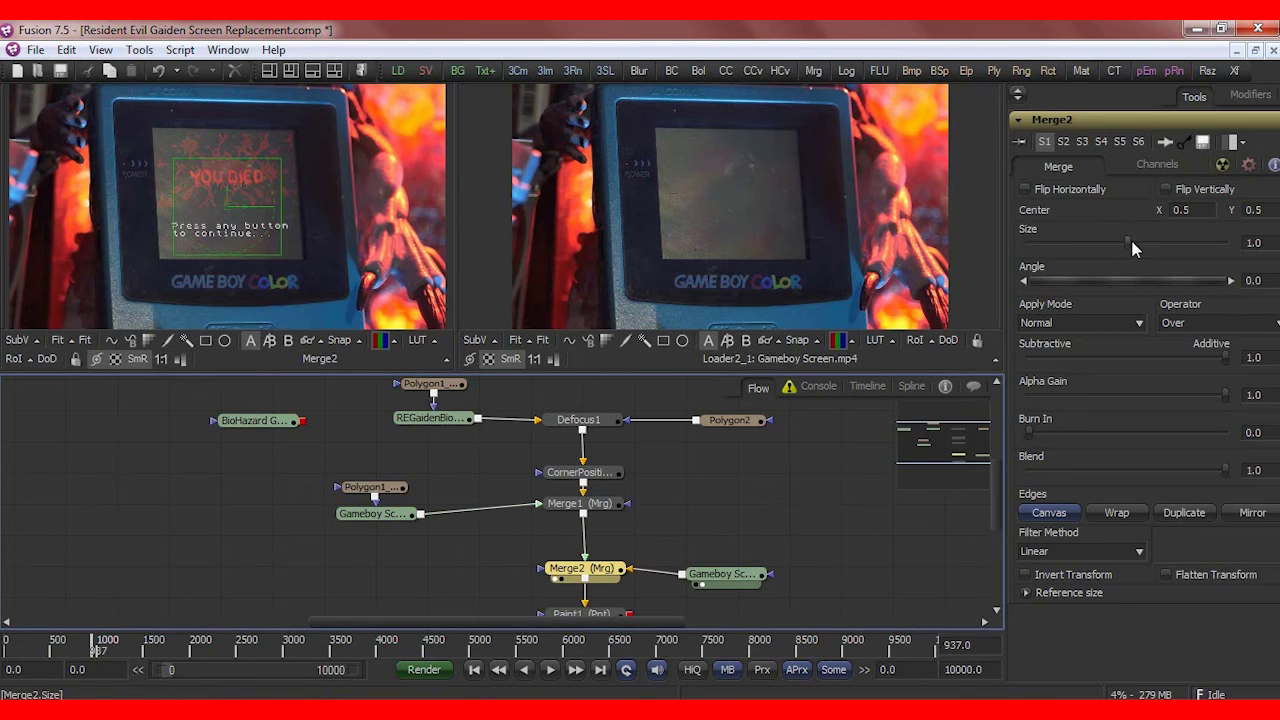
mouse_move(1131, 240)
mouse_down()
mouse_move(1093, 246)
mouse_move(1130, 260)
mouse_up()
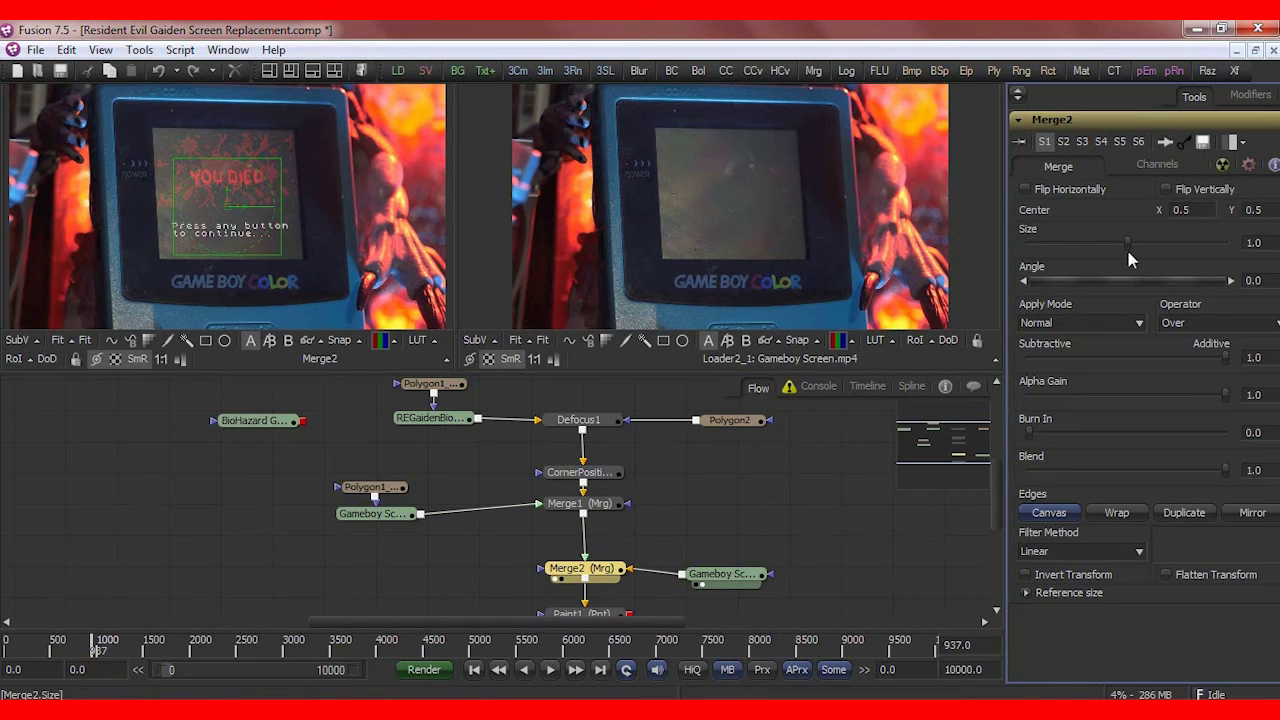
mouse_move(1226, 360)
mouse_down()
mouse_move(1098, 380)
mouse_move(1137, 364)
mouse_move(1226, 366)
mouse_up()
drag(1236, 471, 1230, 535)
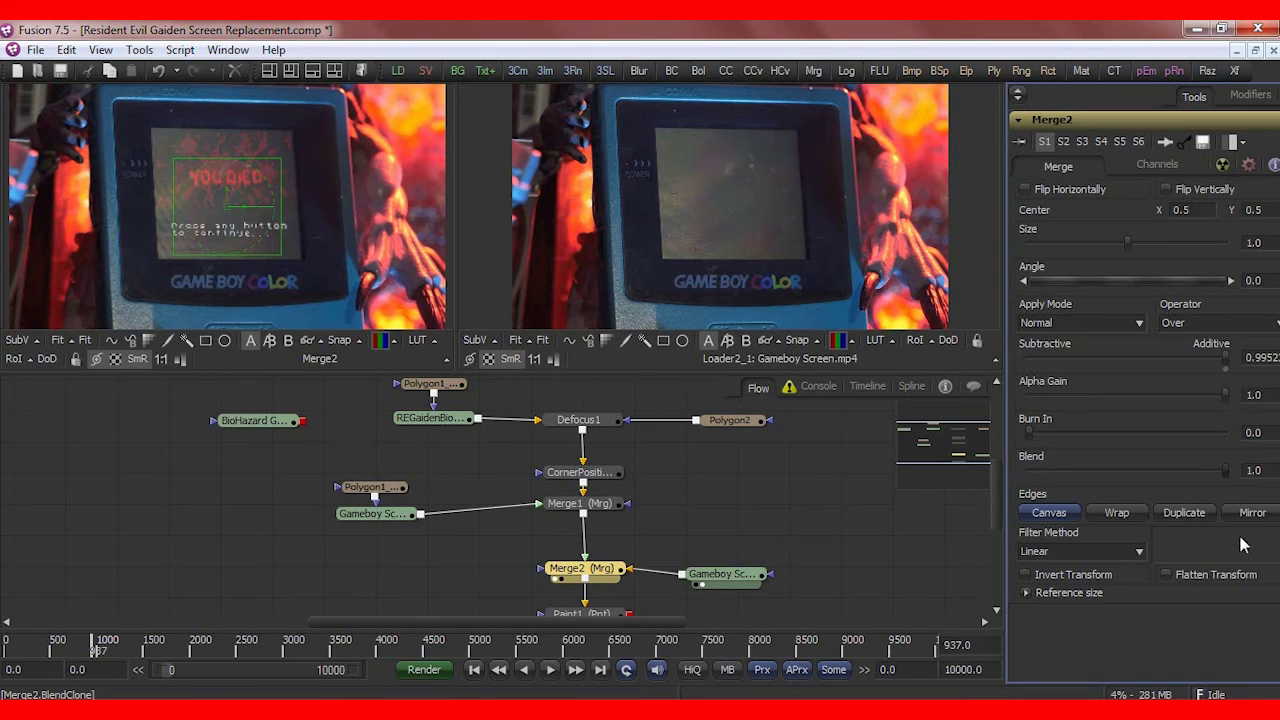
mouse_move(1218, 537)
mouse_down()
mouse_move(1151, 521)
mouse_move(1229, 555)
mouse_up()
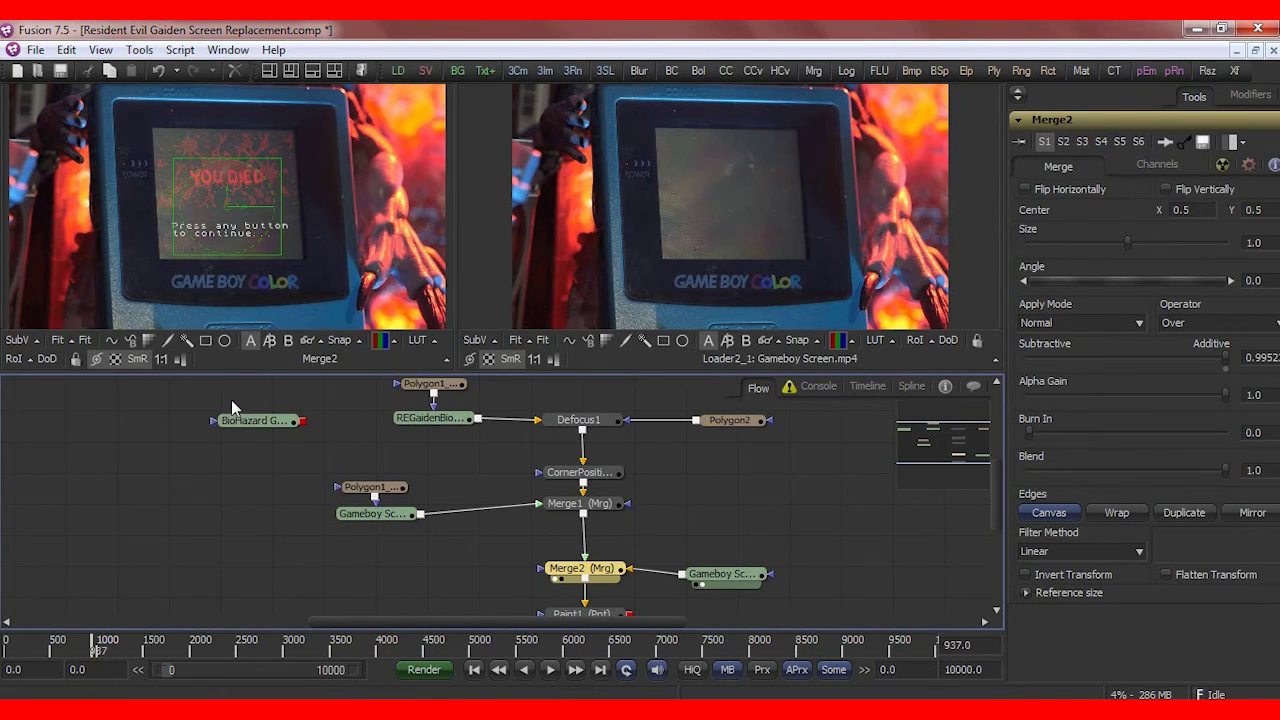
- Delete the unused BioHazard Gaiden August 2023.avi loader and enlarge the node graph
click(251, 420)
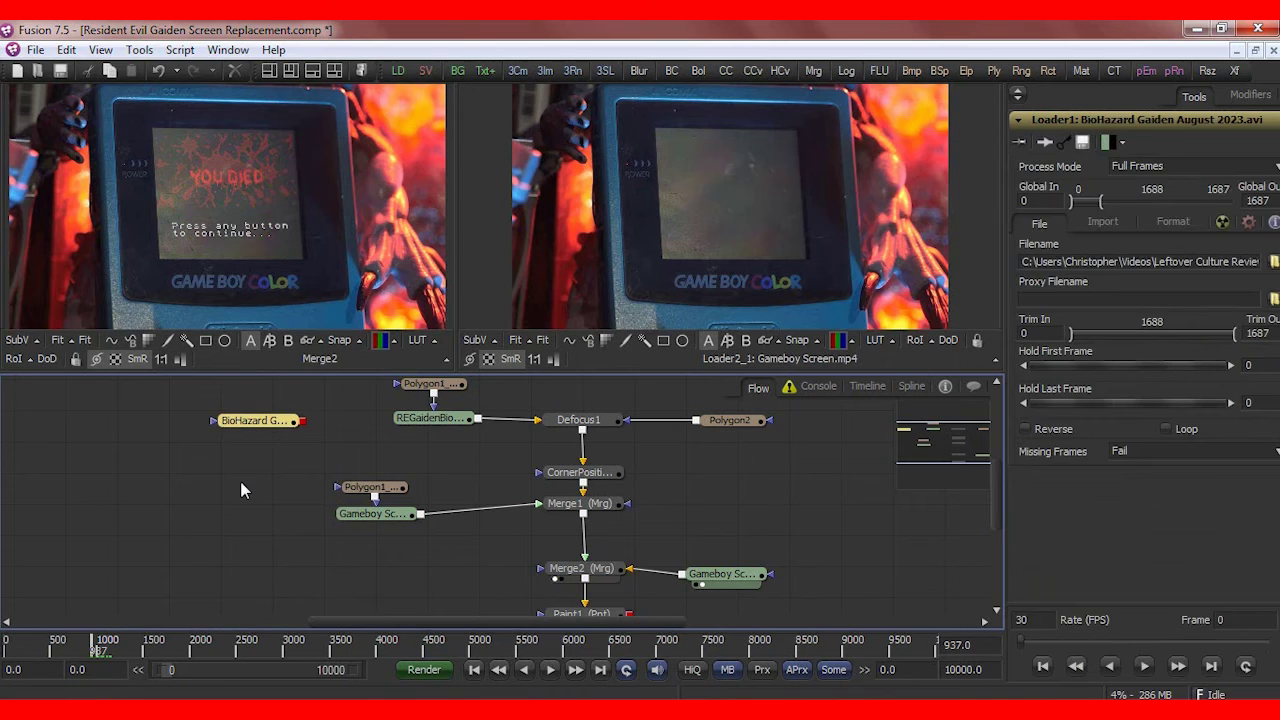
key(Delete)
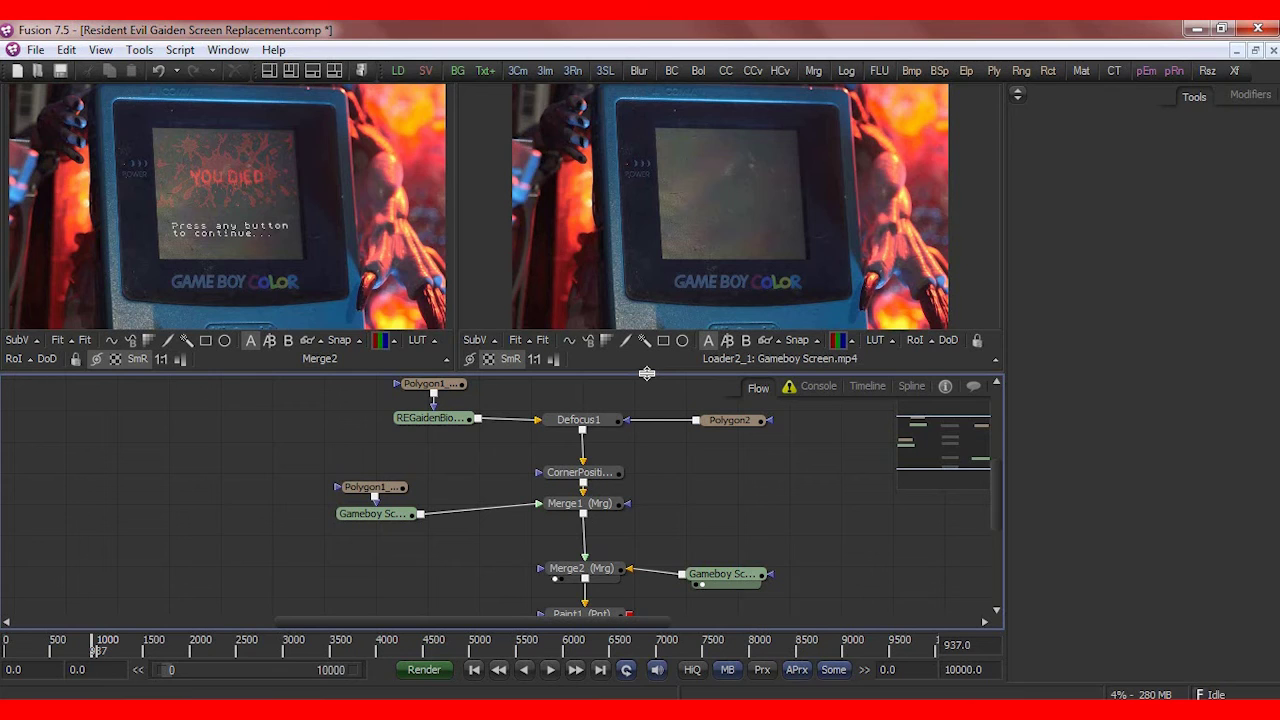
drag(647, 373, 655, 352)
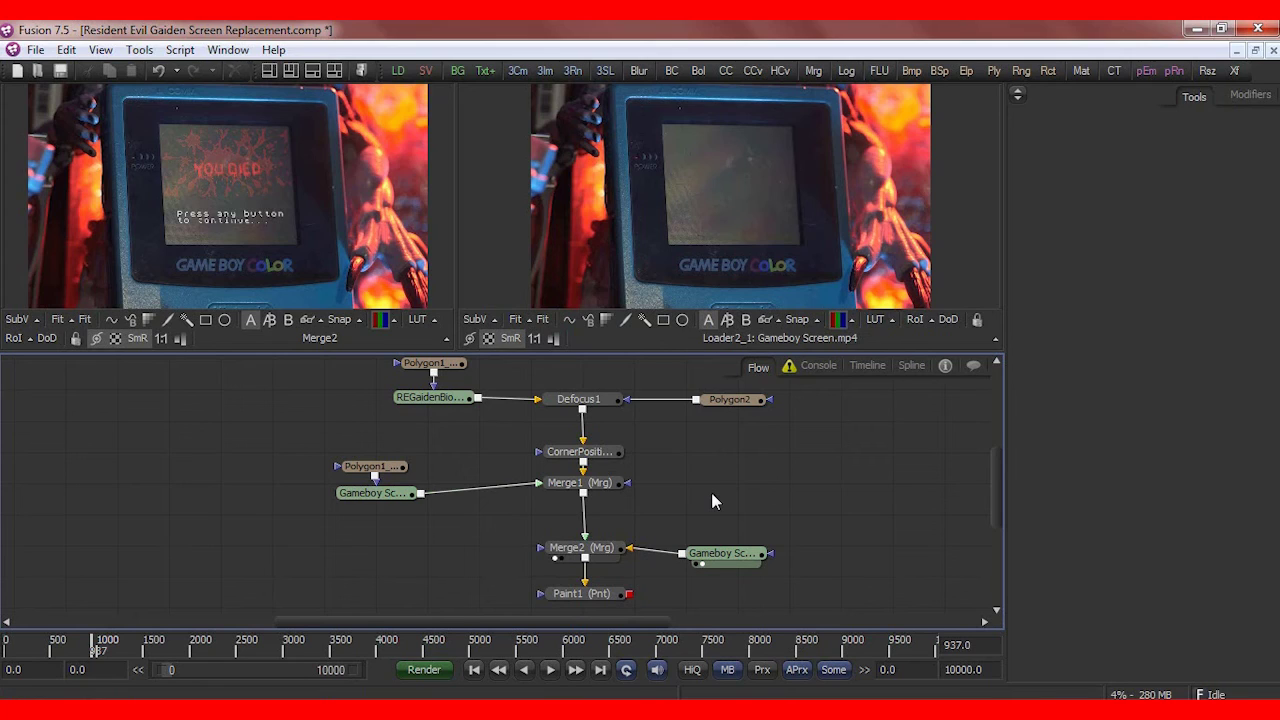
- Preview Paint1 in the right viewer at frame 1542 and select it
click(561, 601)
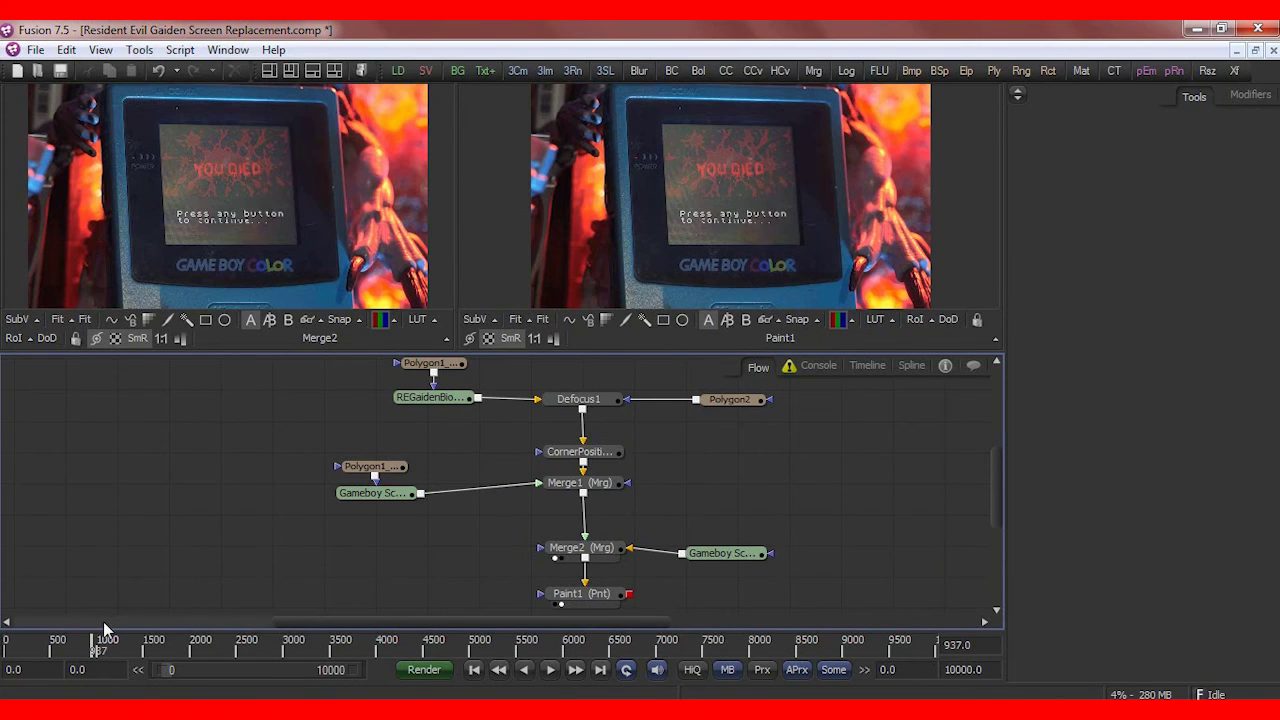
drag(93, 645, 148, 652)
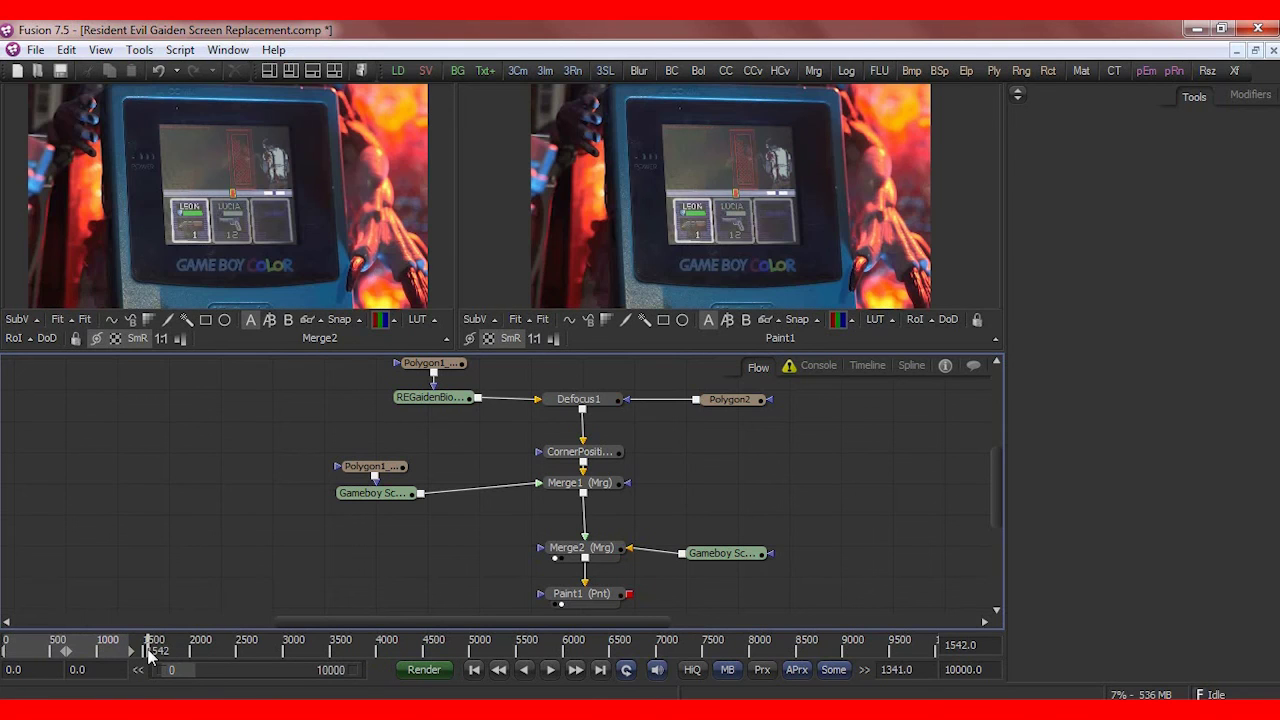
click(570, 593)
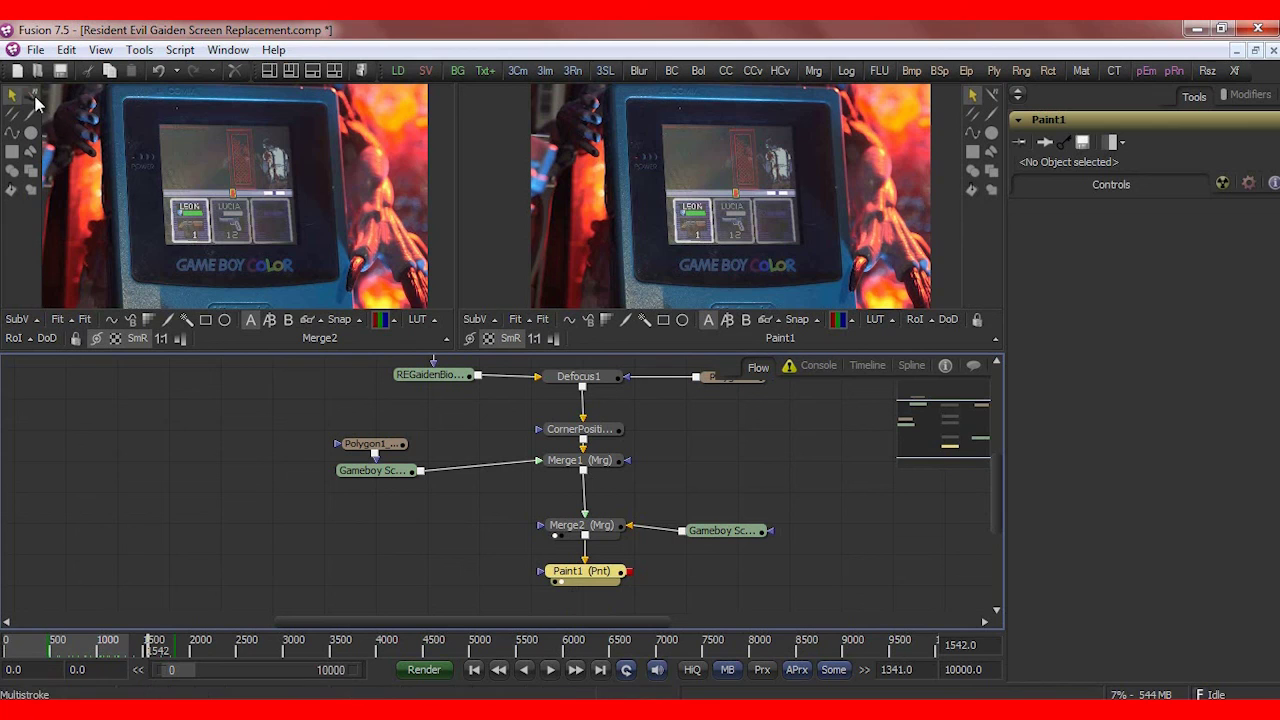
- Add red Multistroke paint dots over the Game Boy power light and screen, then expand Brush Controls
click(34, 97)
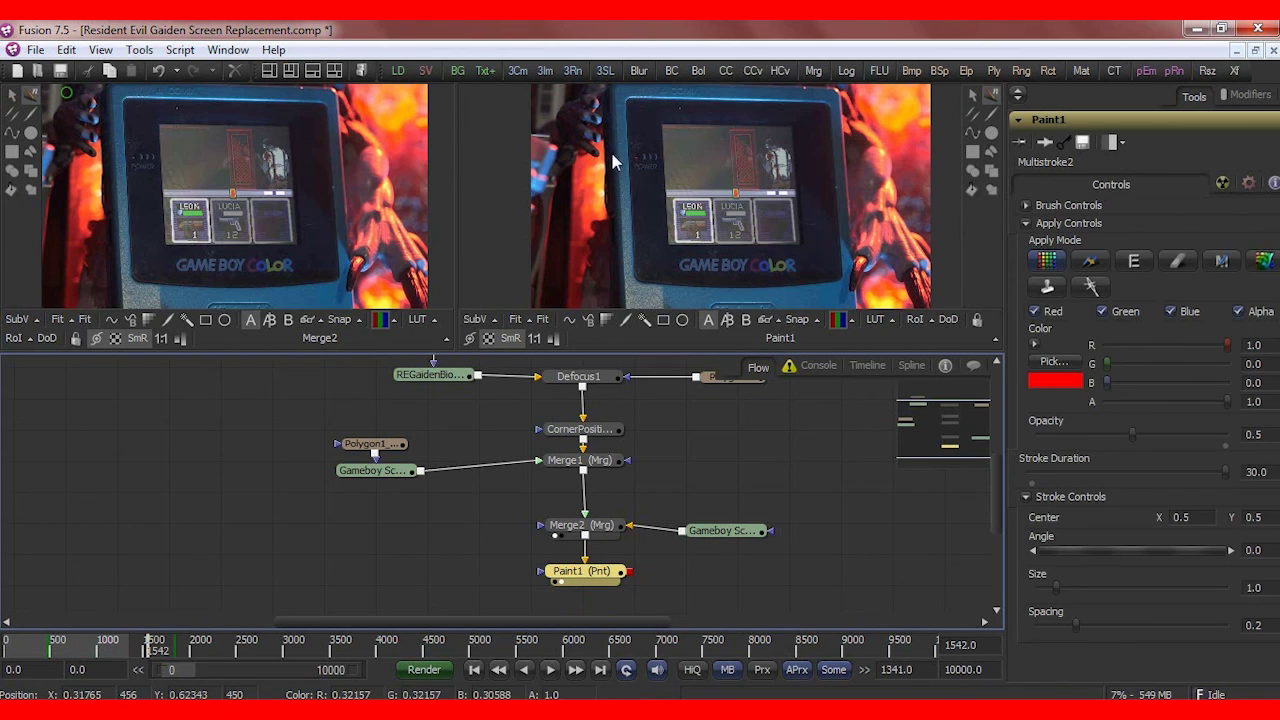
click(132, 158)
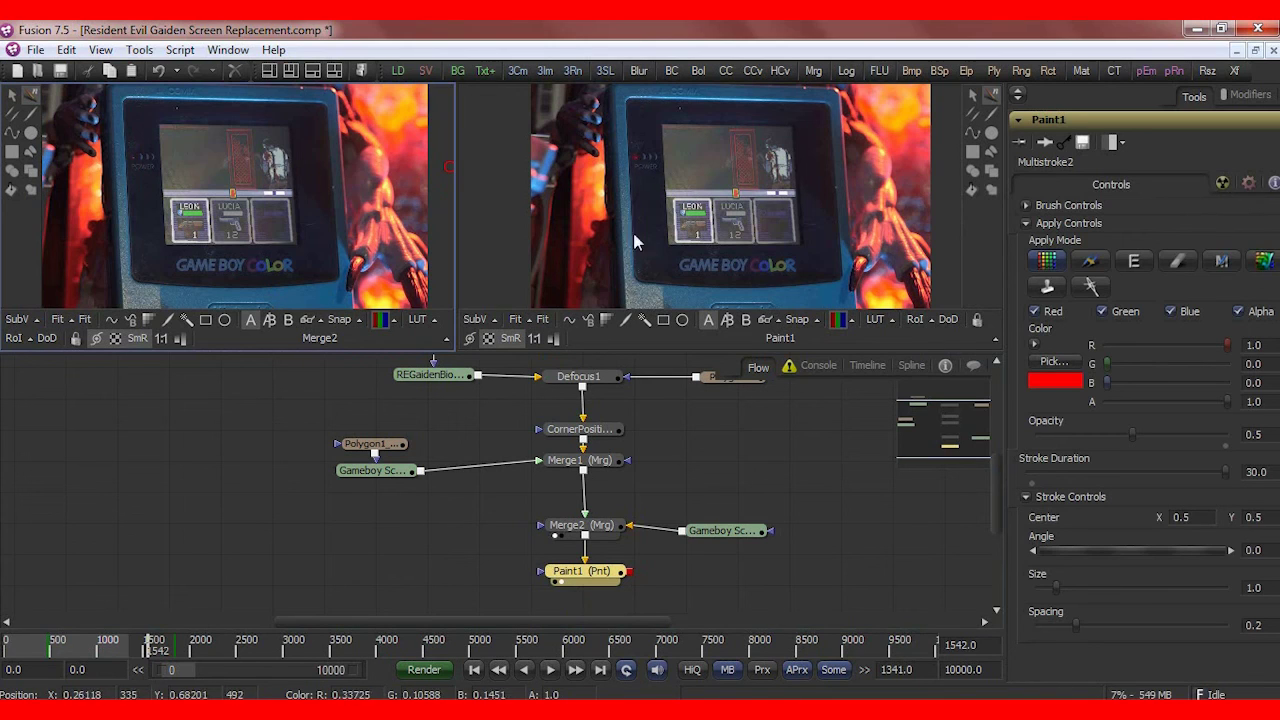
click(195, 230)
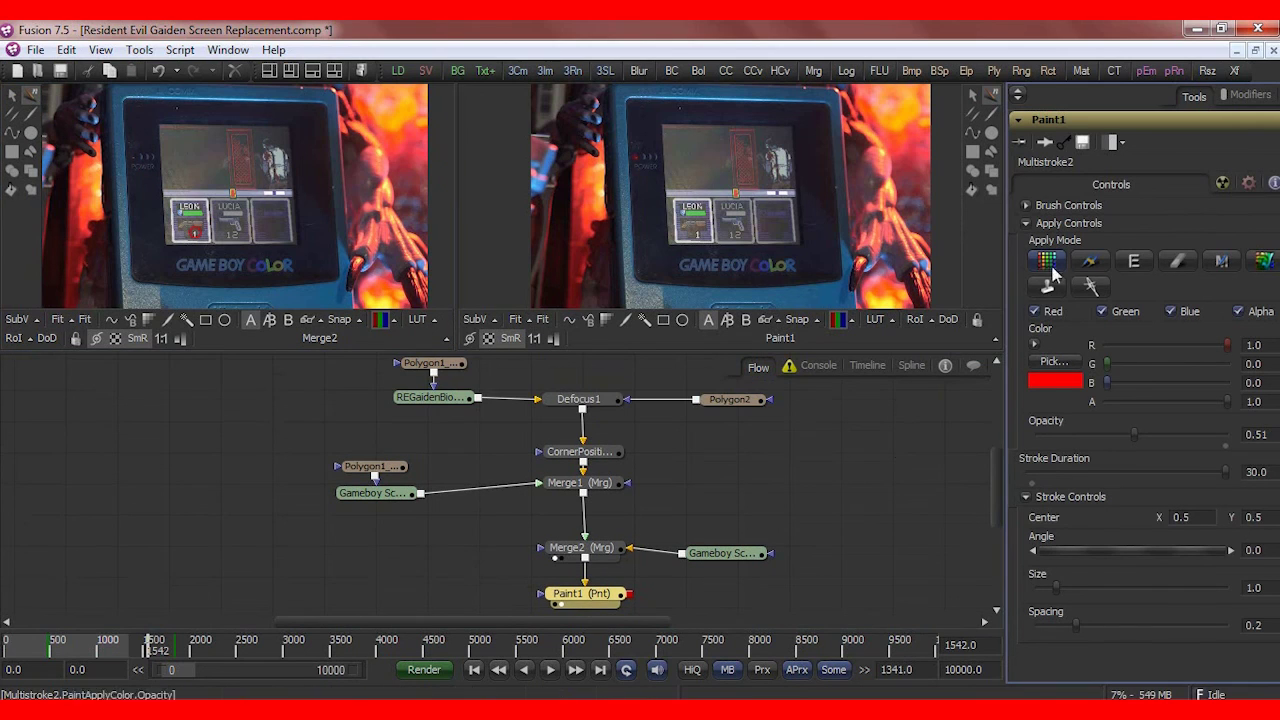
click(1026, 205)
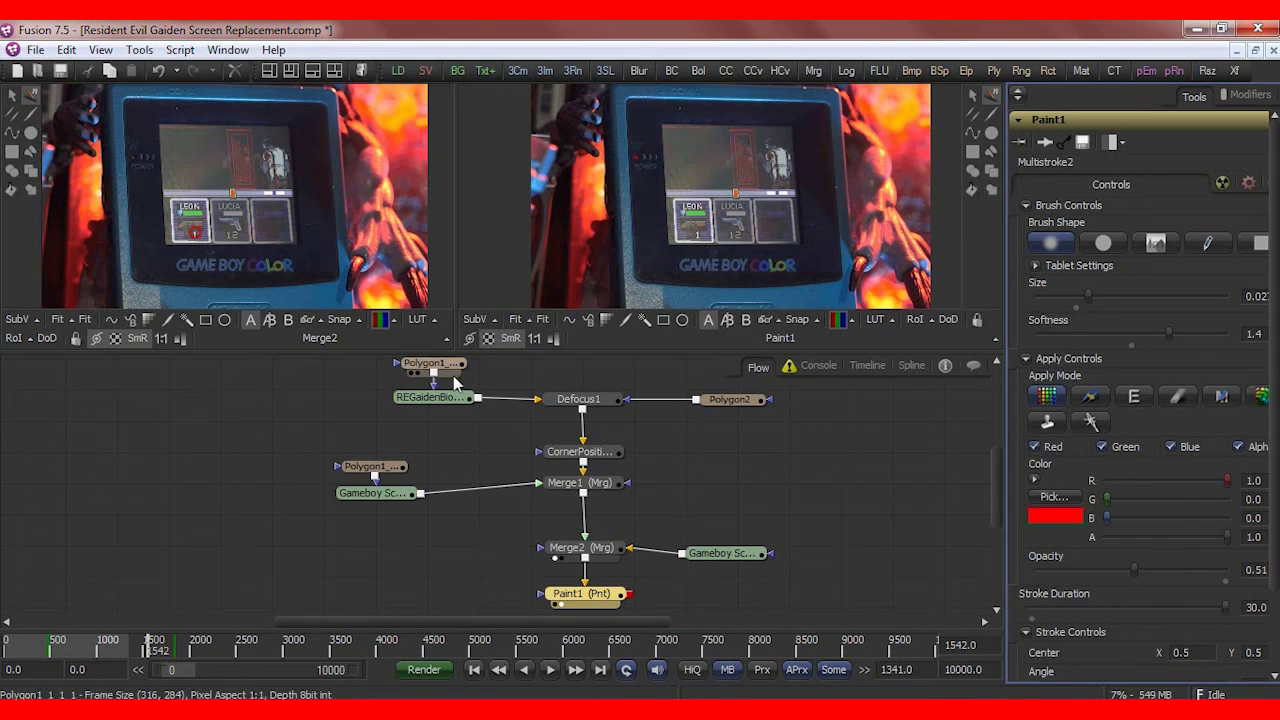
- Nudge Polygon1, then move Merge2, Paint1 and the Gameboy Screen loader up toward Merge1
drag(436, 366, 428, 375)
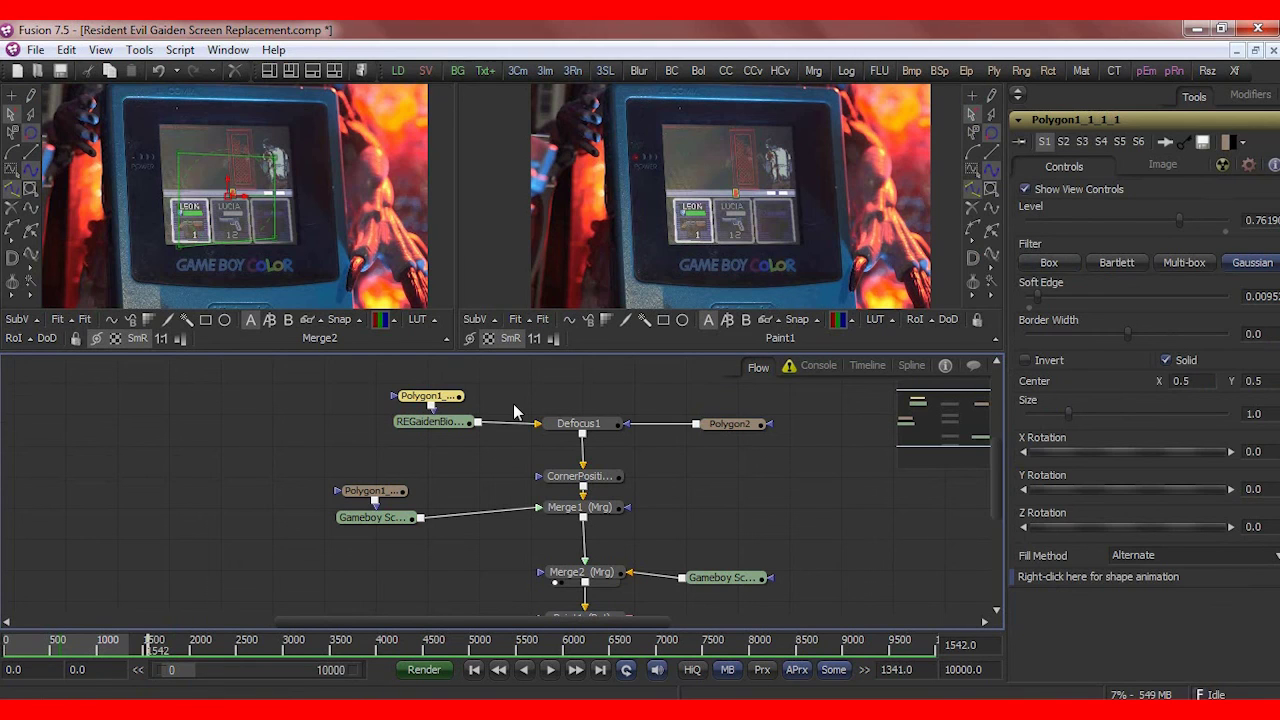
drag(530, 545, 790, 605)
drag(574, 522, 565, 500)
click(916, 496)
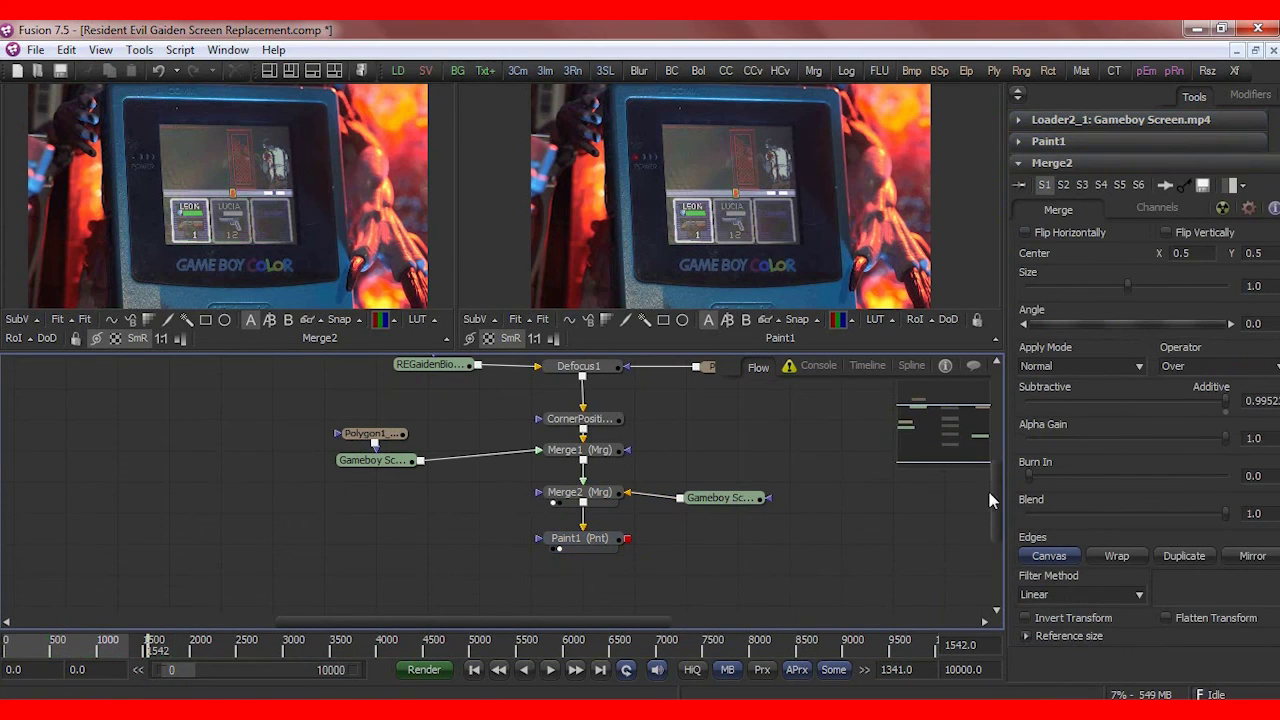
drag(994, 488, 994, 472)
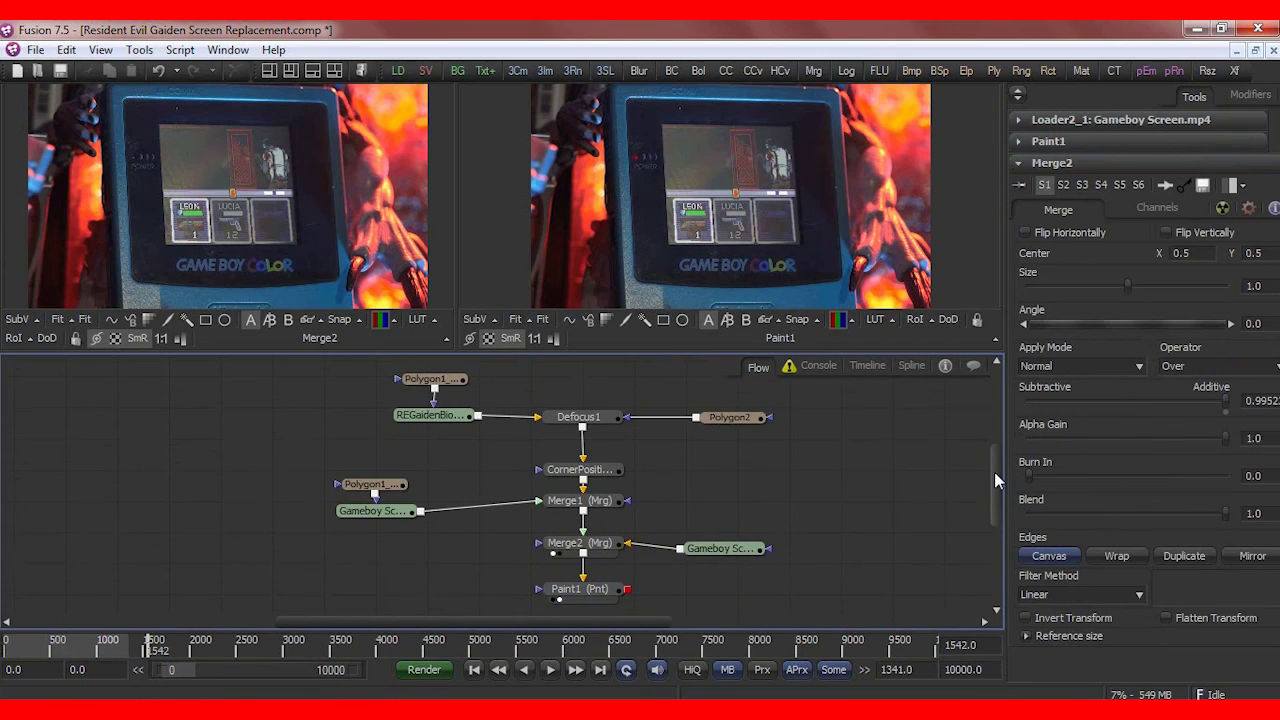